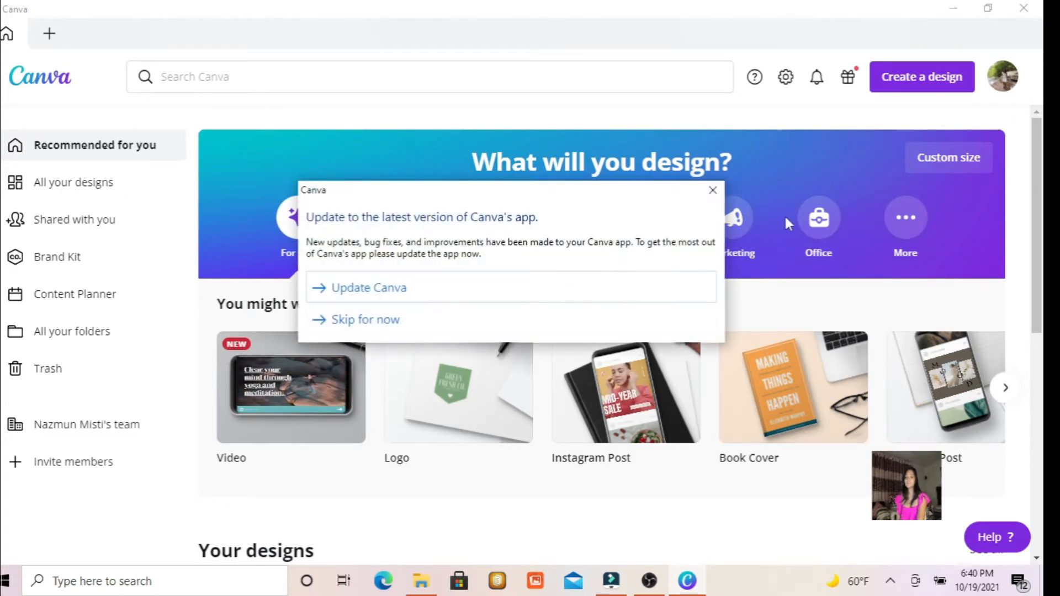
Skip the app update and look through the suggested design types on the home page.
left_click(364, 320)
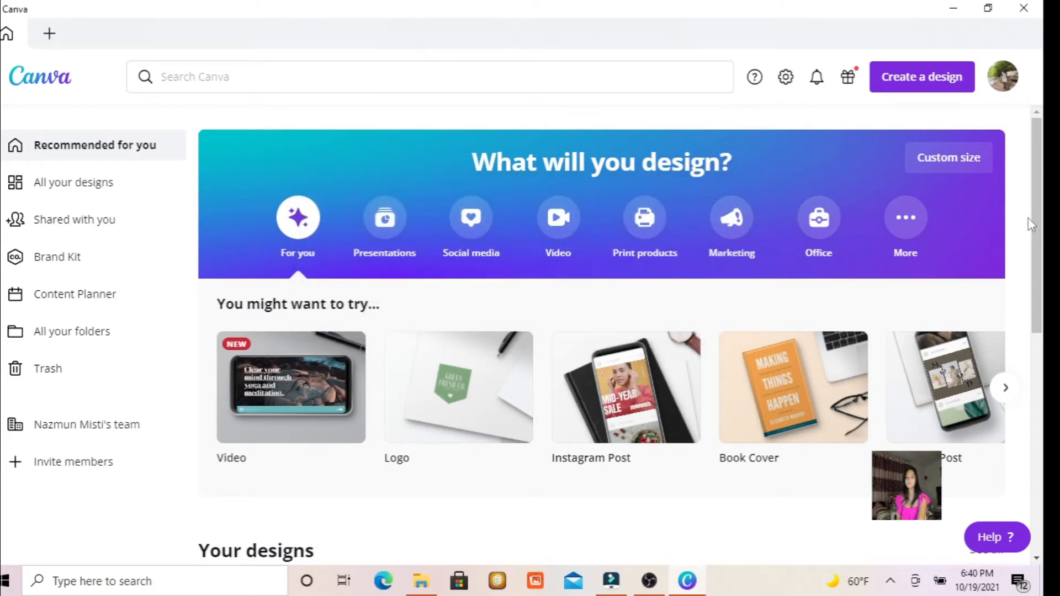
left_click_drag(1034, 214, 1036, 294)
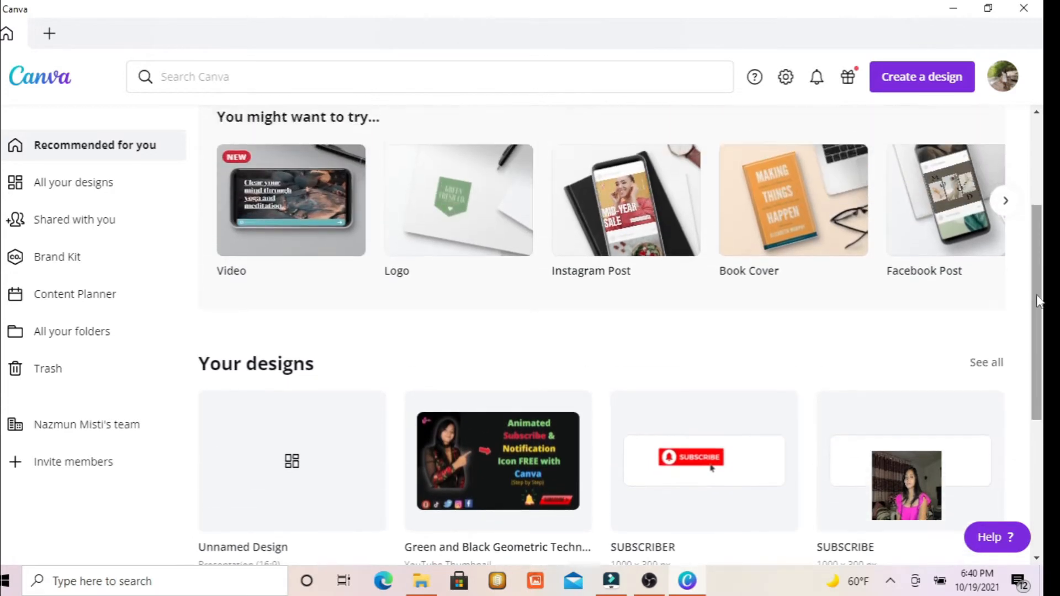
left_click(1004, 201)
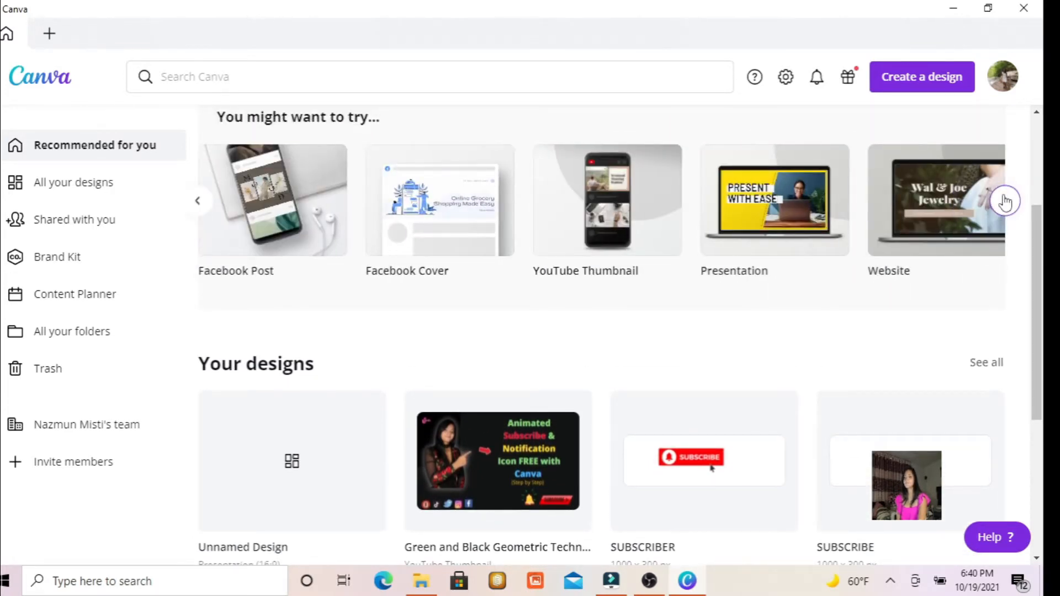
left_click(1003, 202)
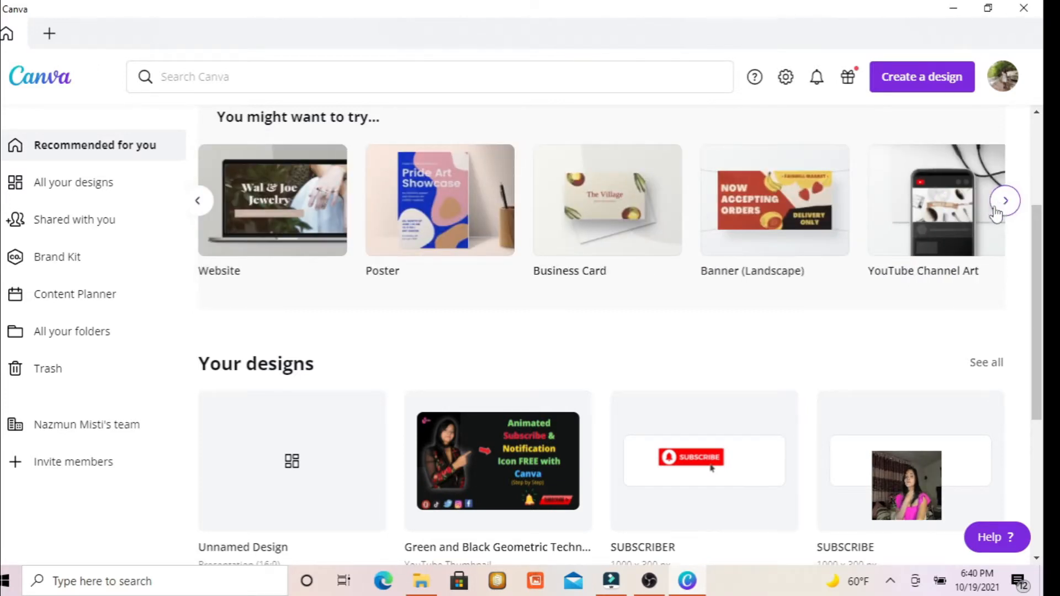
left_click(1005, 215)
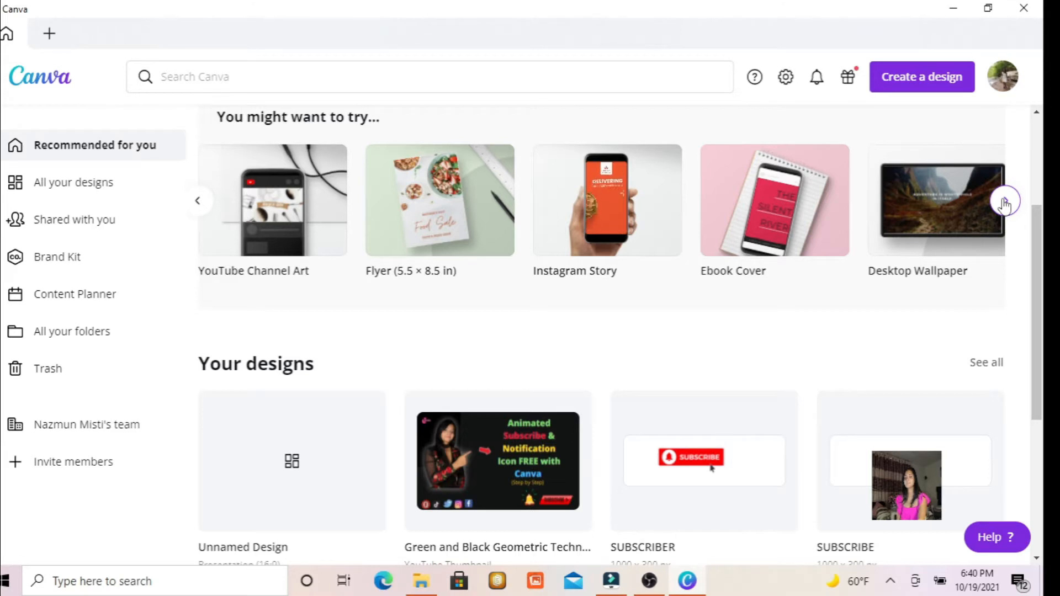
left_click(1004, 204)
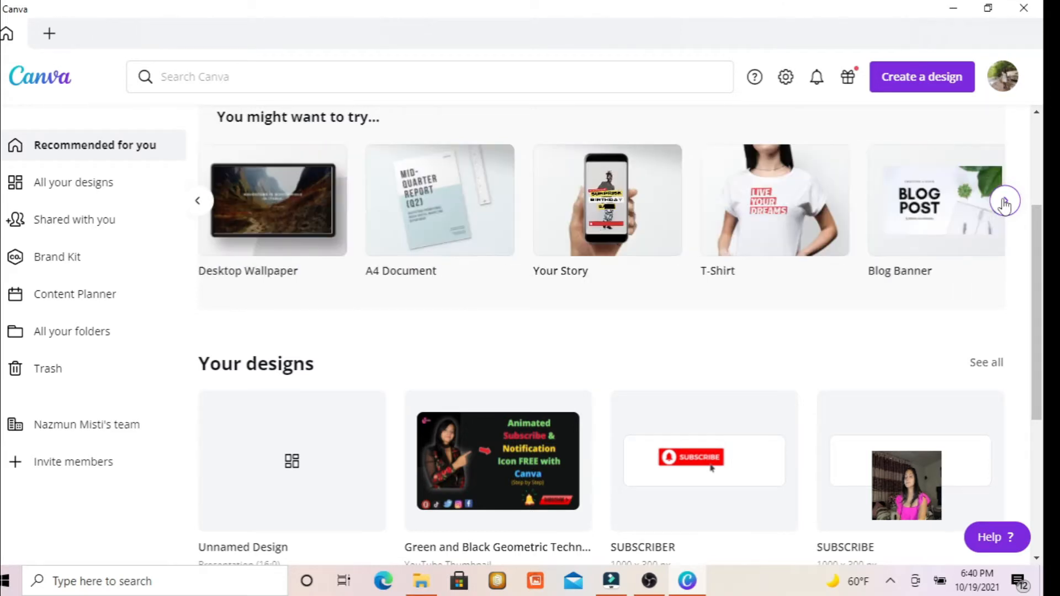
left_click(1005, 203)
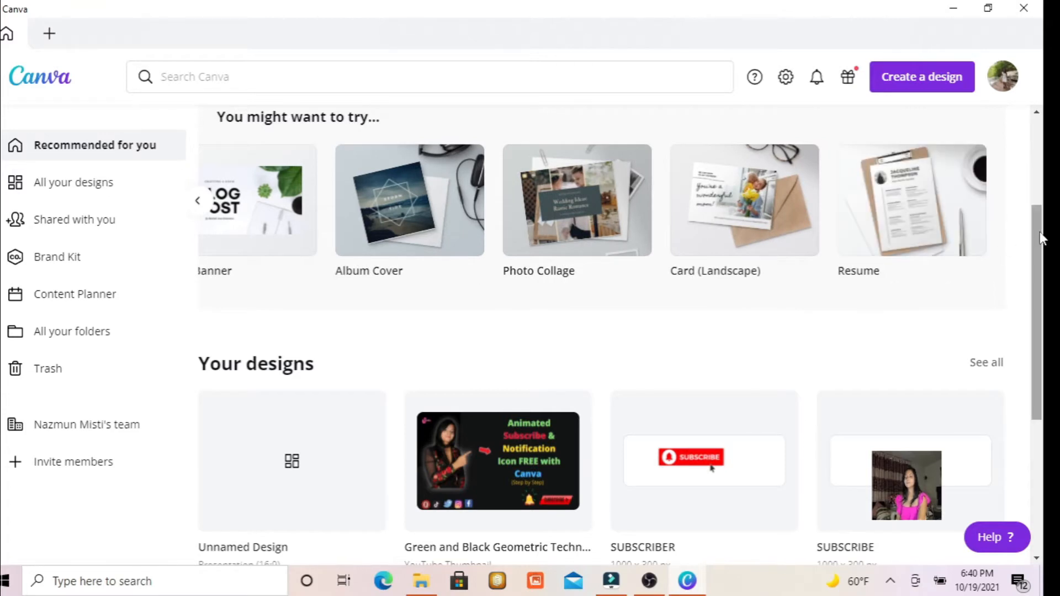
left_click_drag(1043, 249, 1033, 144)
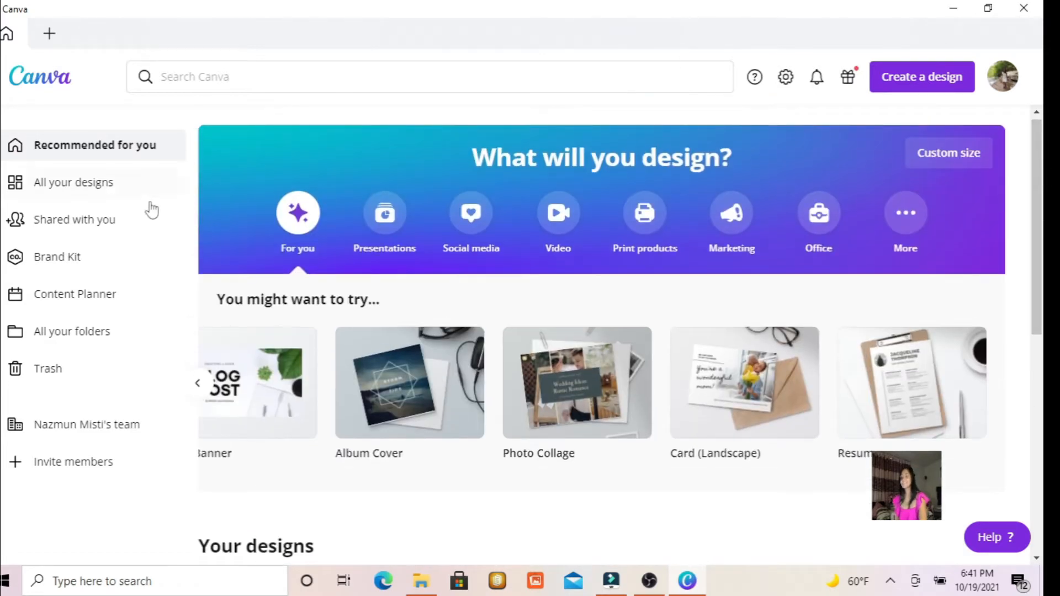
Create a YouTube Thumbnail design and apply the recently used "Plan and build your first website" template to its page.
left_click(911, 81)
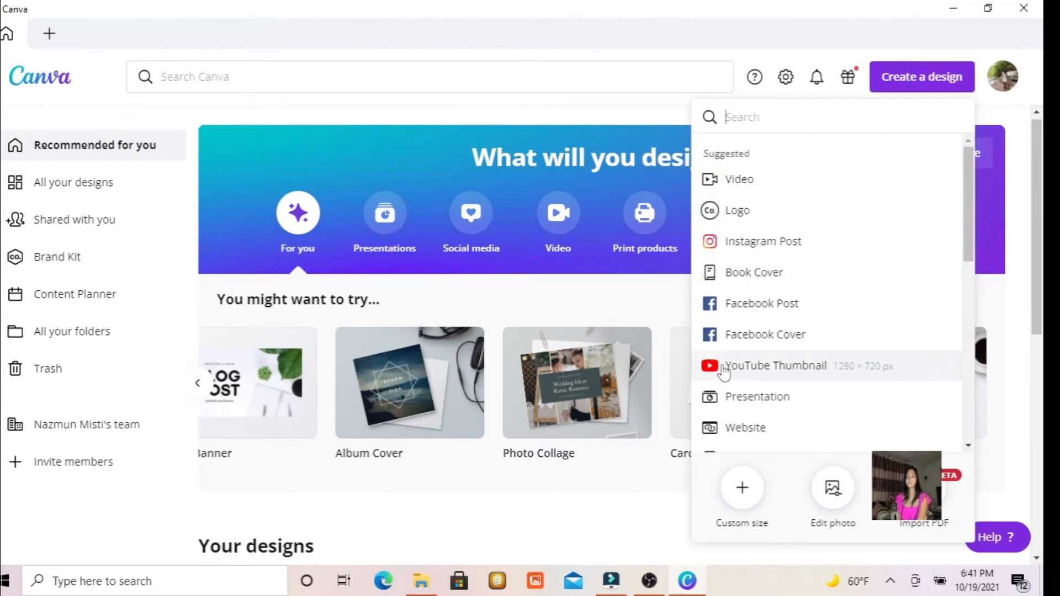
left_click(766, 380)
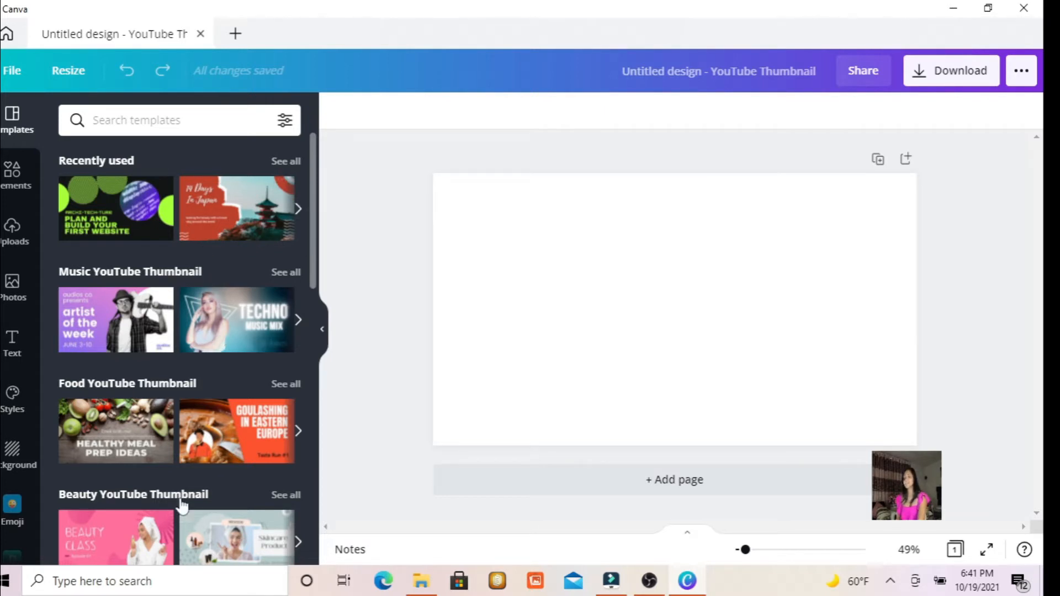
left_click_drag(159, 193, 550, 221)
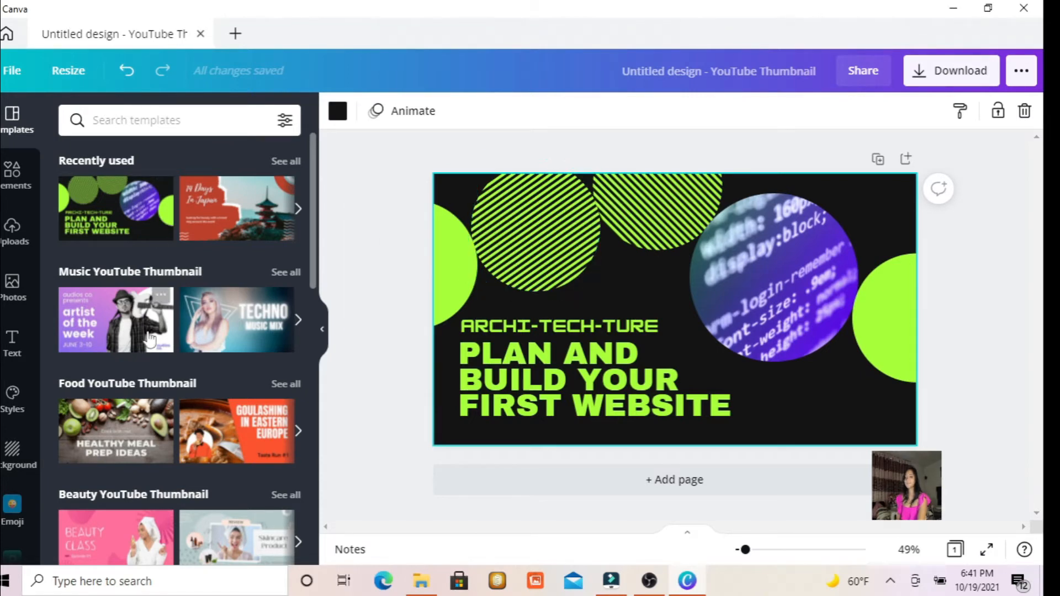
Look through the available elements, uploads, photos, styles, backgrounds, emoji and additional app integrations.
left_click(10, 182)
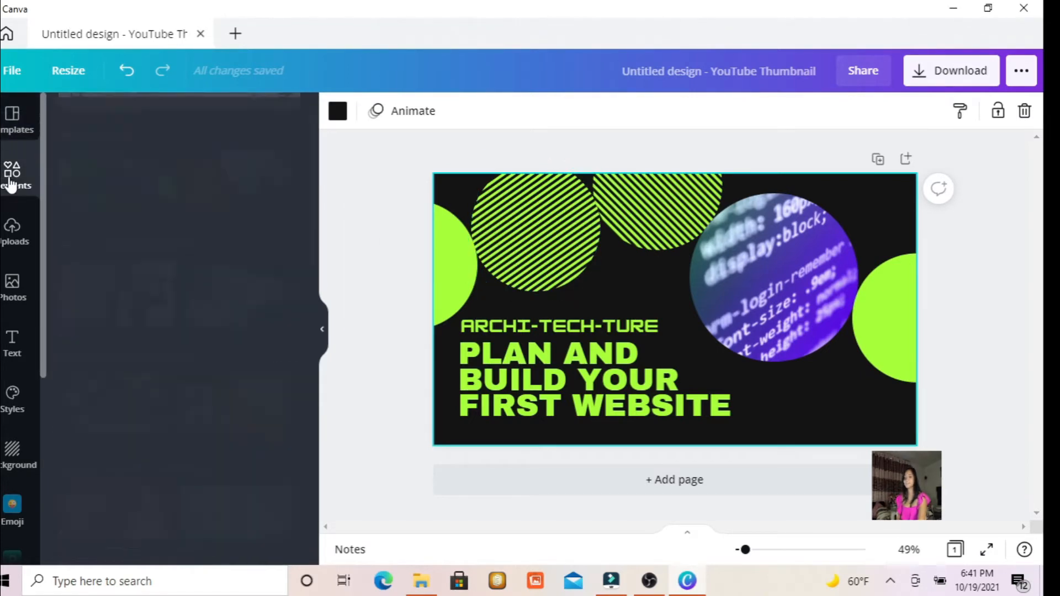
left_click(12, 227)
left_click(14, 298)
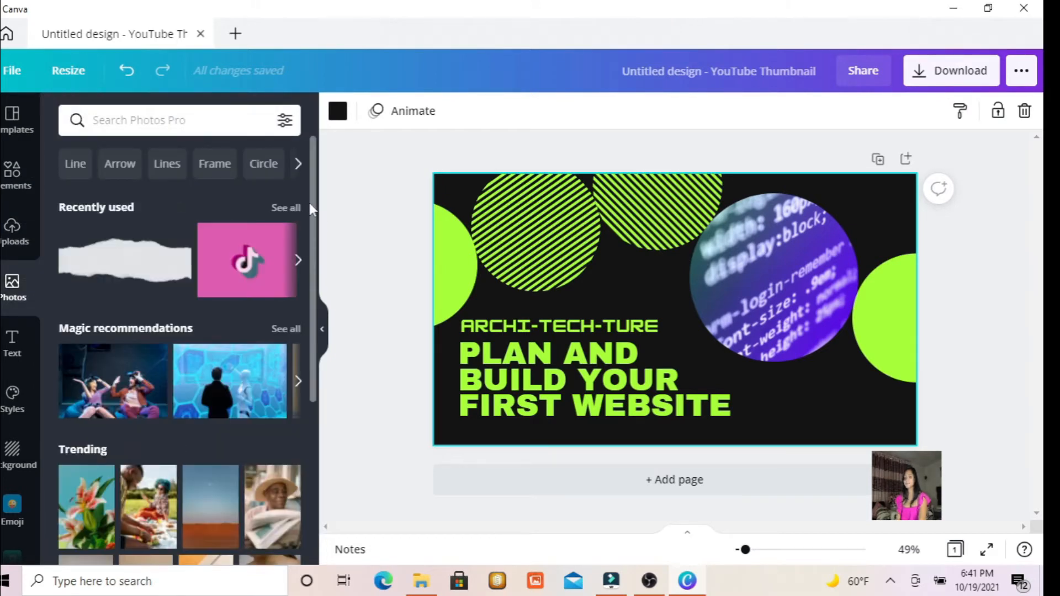
scroll(304, 287, "down", 3)
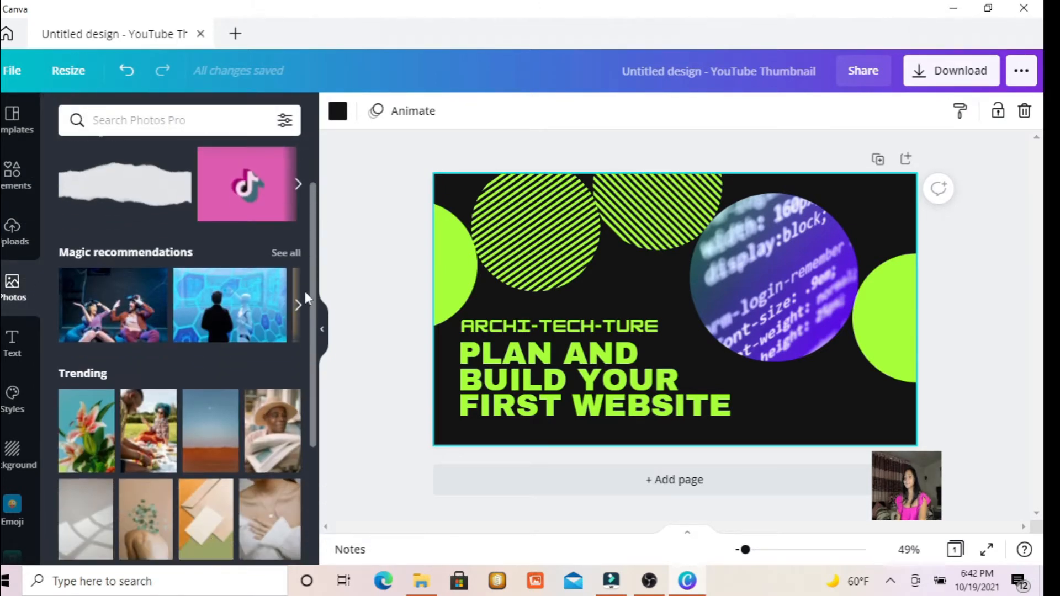
left_click(17, 416)
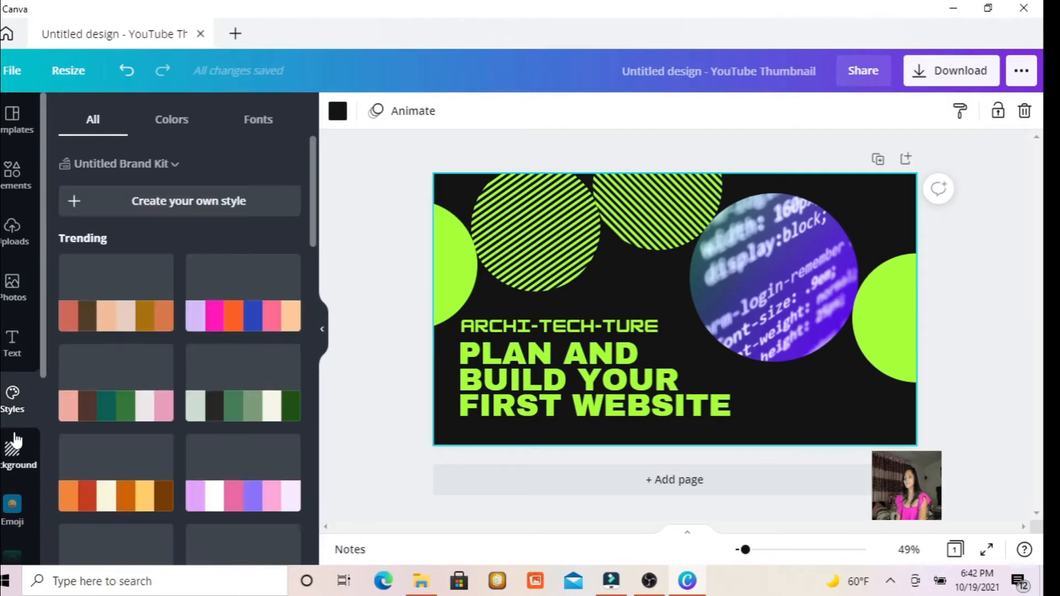
left_click(17, 469)
left_click(12, 507)
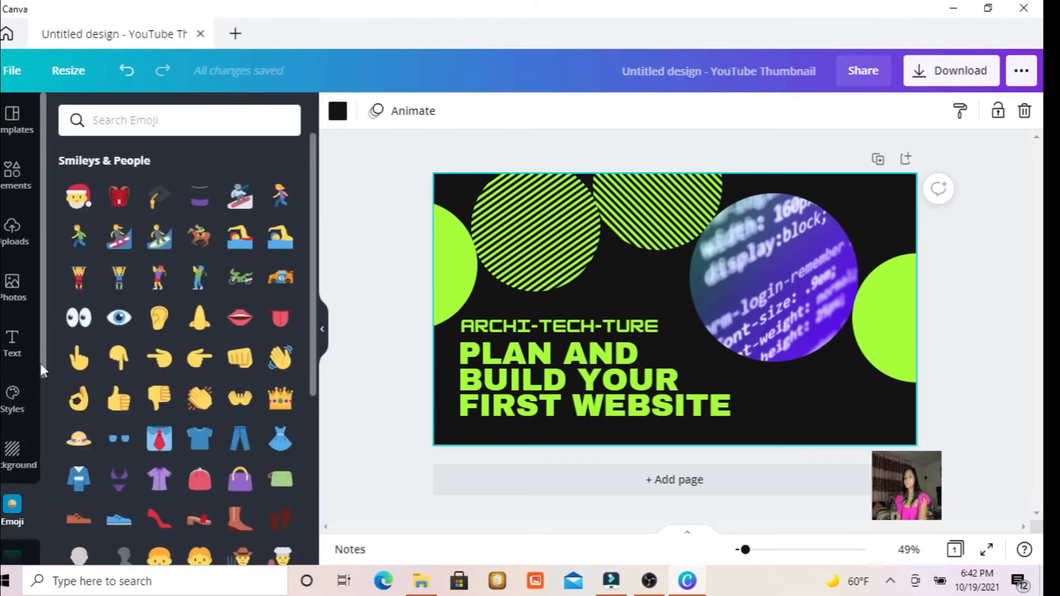
left_click_drag(42, 364, 43, 568)
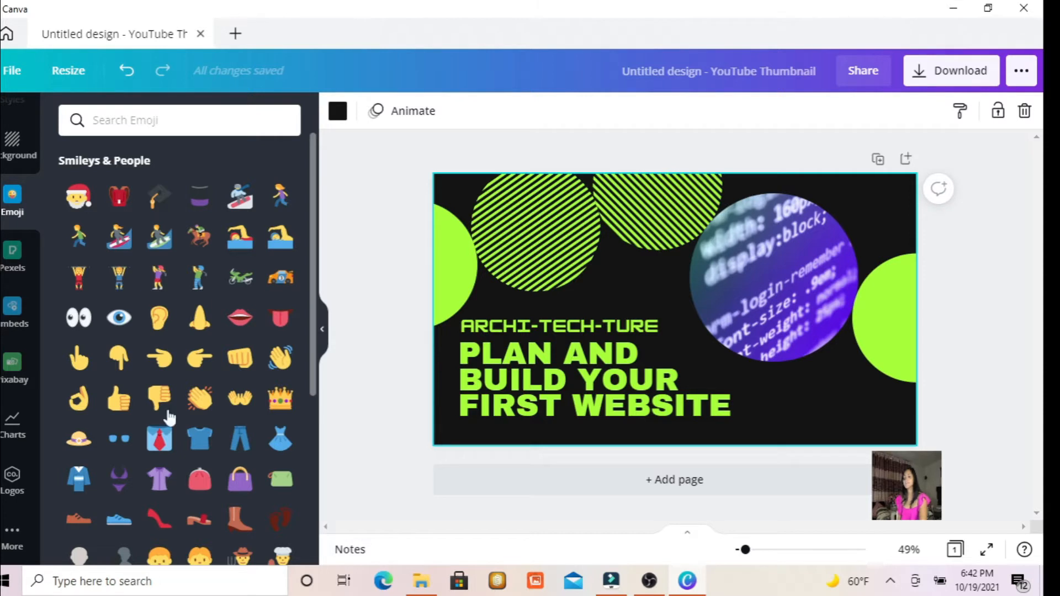
left_click(17, 554)
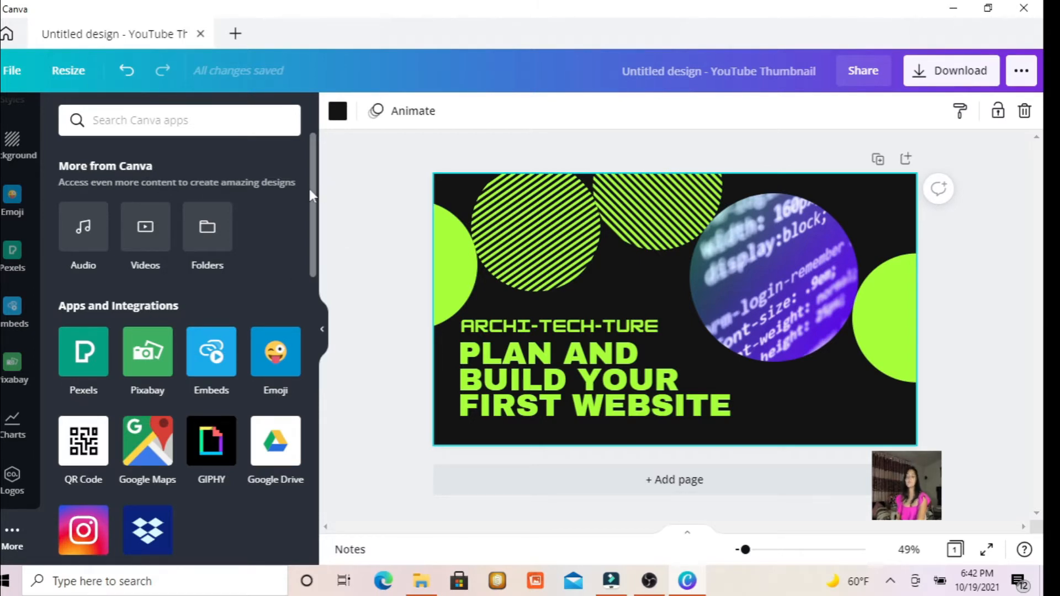
scroll(317, 201, "down", 2)
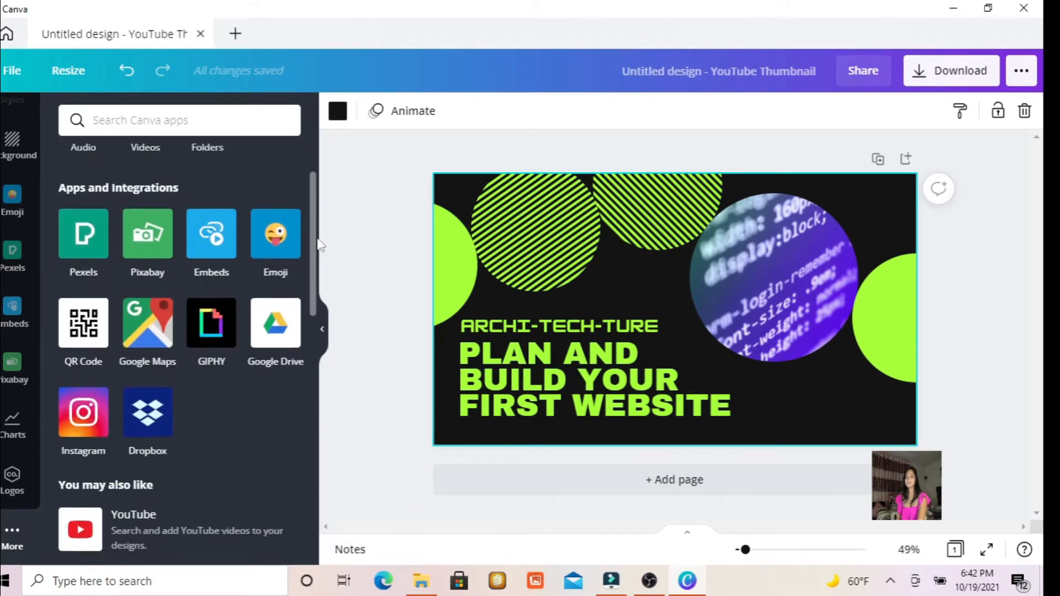
scroll(317, 202, "up", 2)
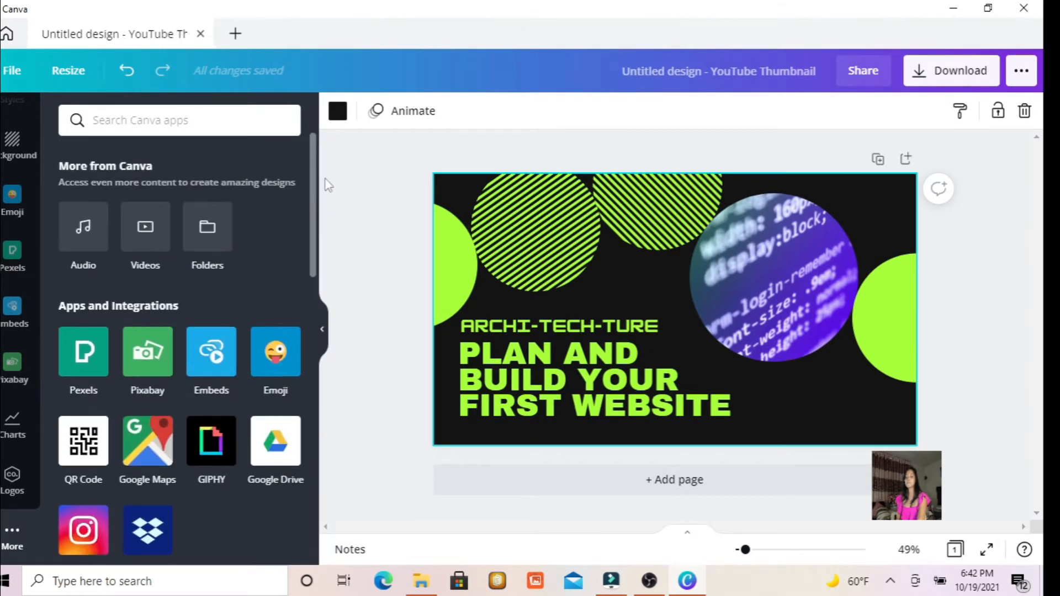
left_click_drag(313, 206, 347, 182)
Delete both striped circles, the code photo inside the round frame, and the solid green circle at the thumbnail's left edge.
left_click(529, 212)
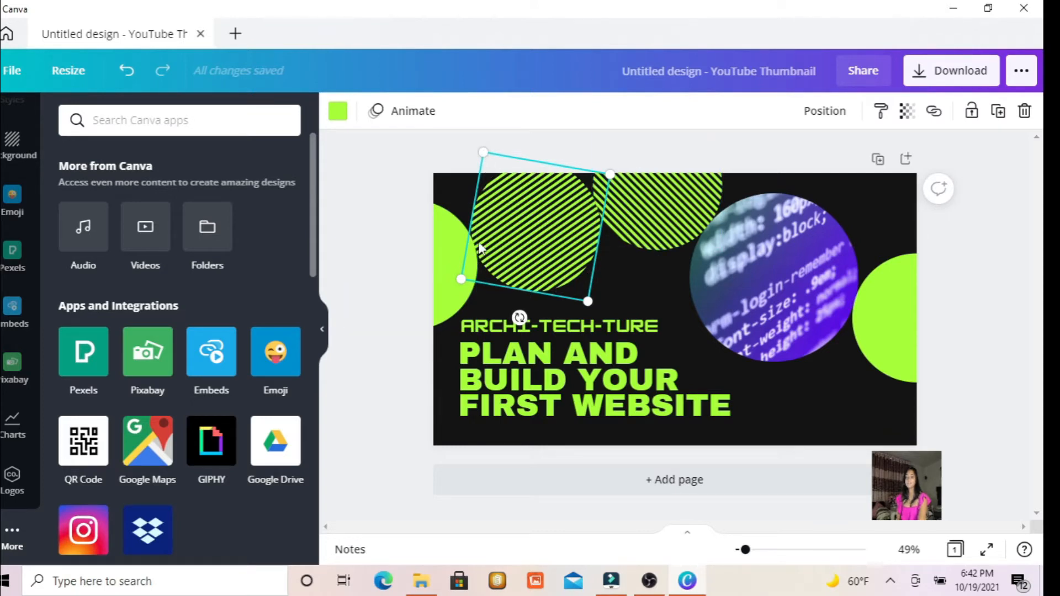
key("Delete")
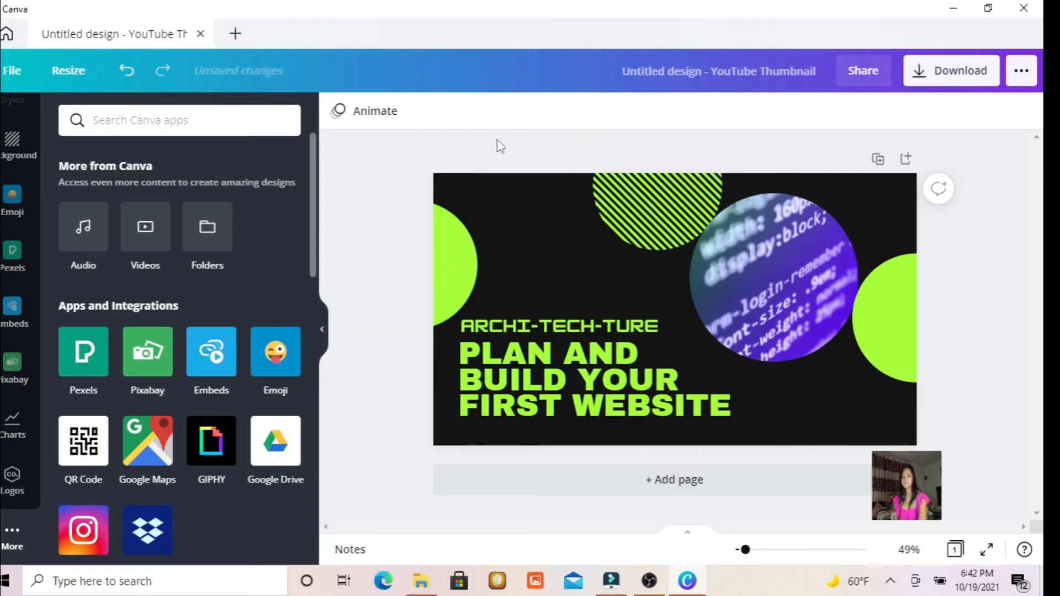
left_click(645, 206)
key("Delete")
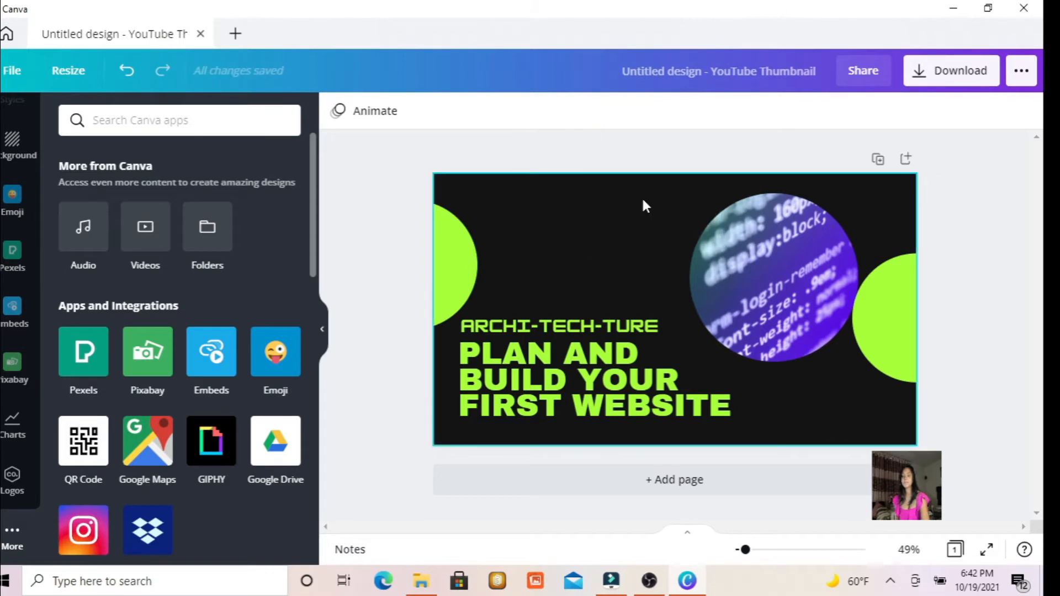
left_click(750, 262)
key("Delete")
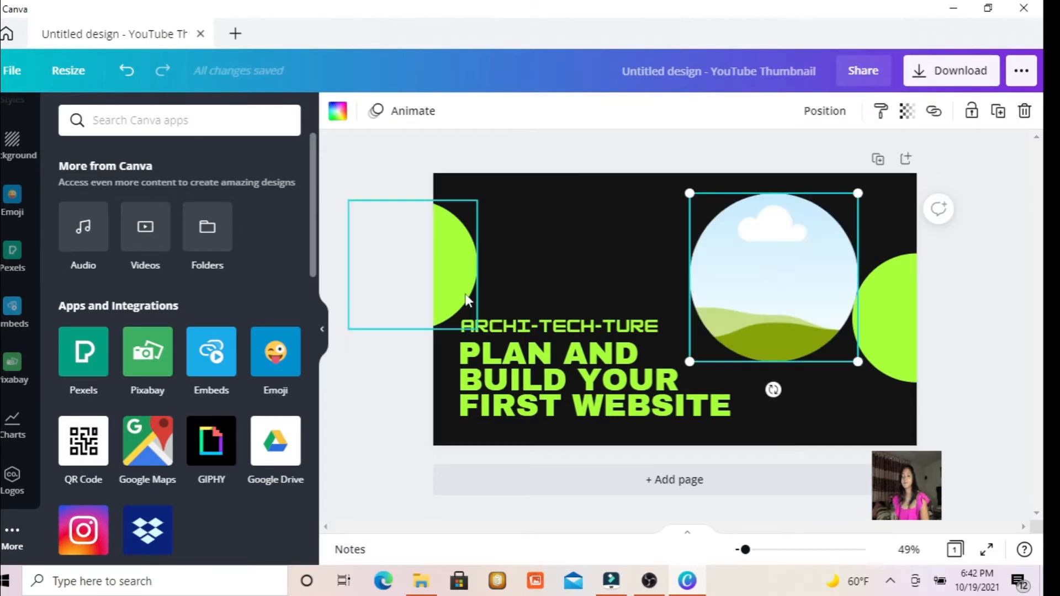
left_click(465, 298)
key("Delete")
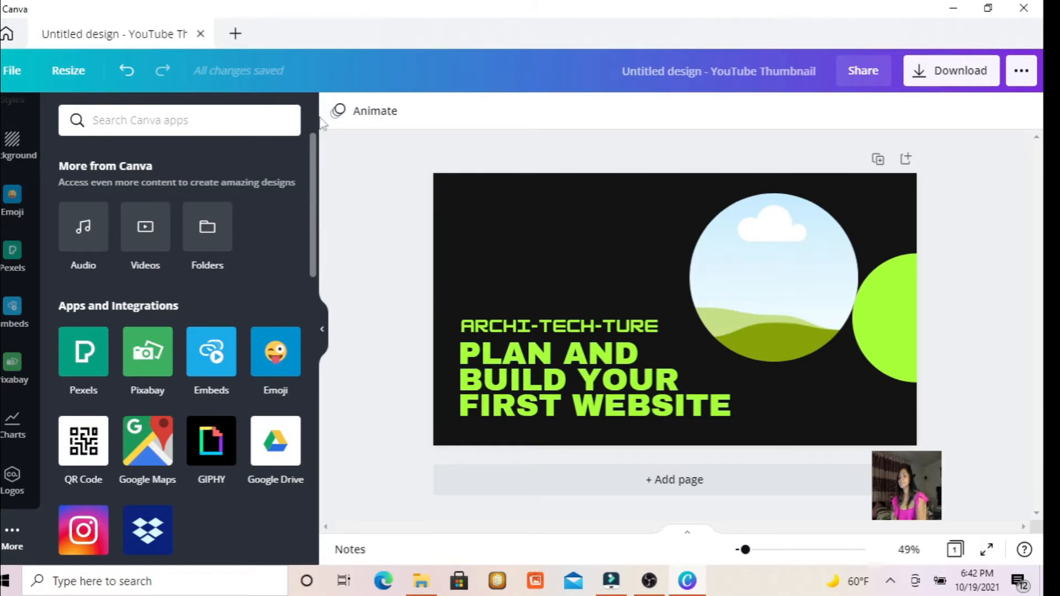
Try adding the Santa emoji over the title text and the brand logo, reduced in size, in the thumbnail's upper-left area.
left_click(19, 193)
left_click_drag(87, 209, 521, 298)
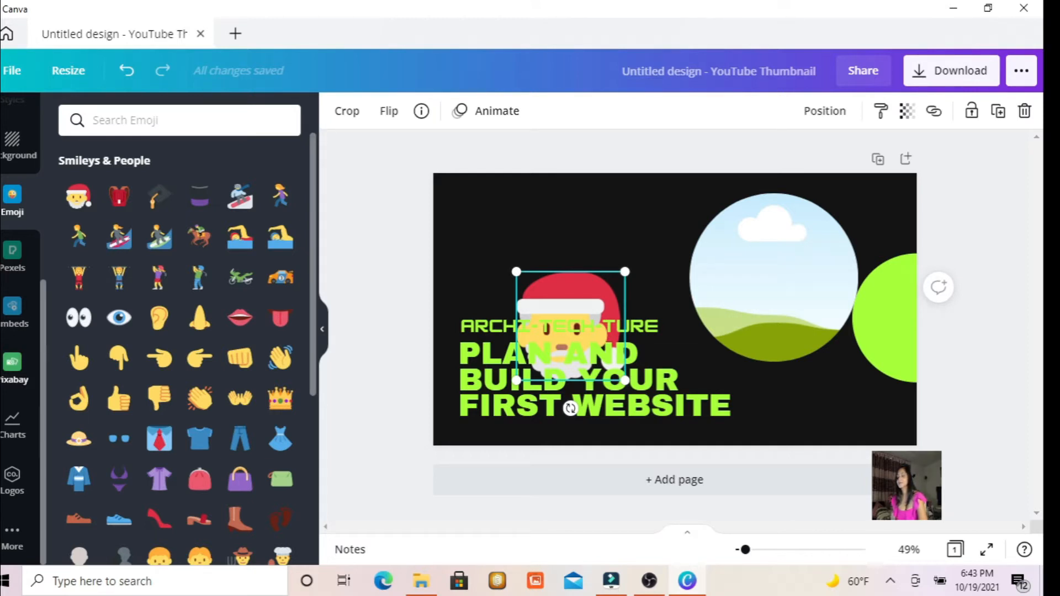
left_click(16, 482)
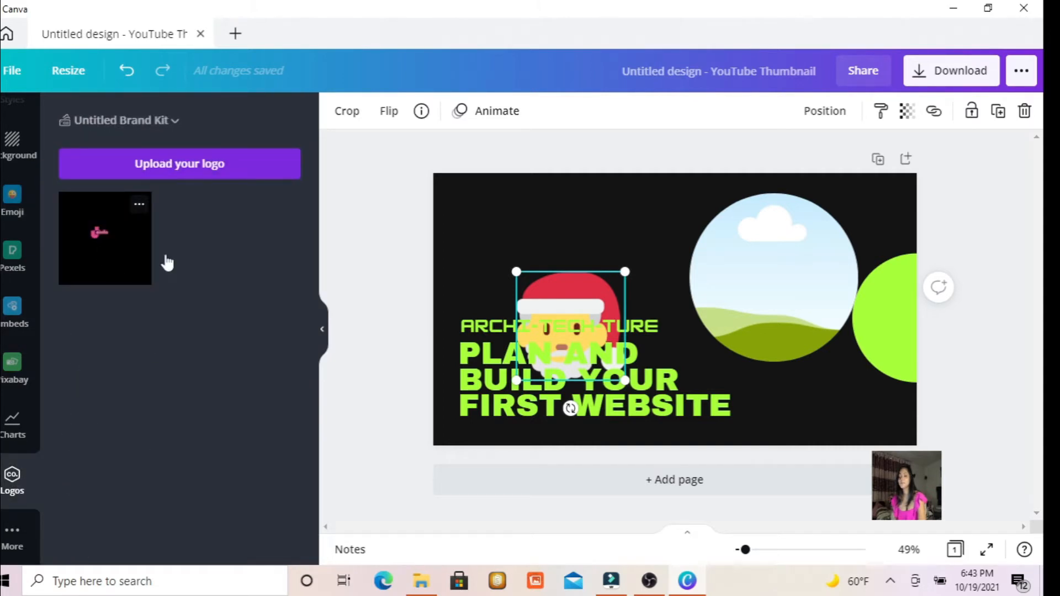
left_click_drag(148, 258, 563, 243)
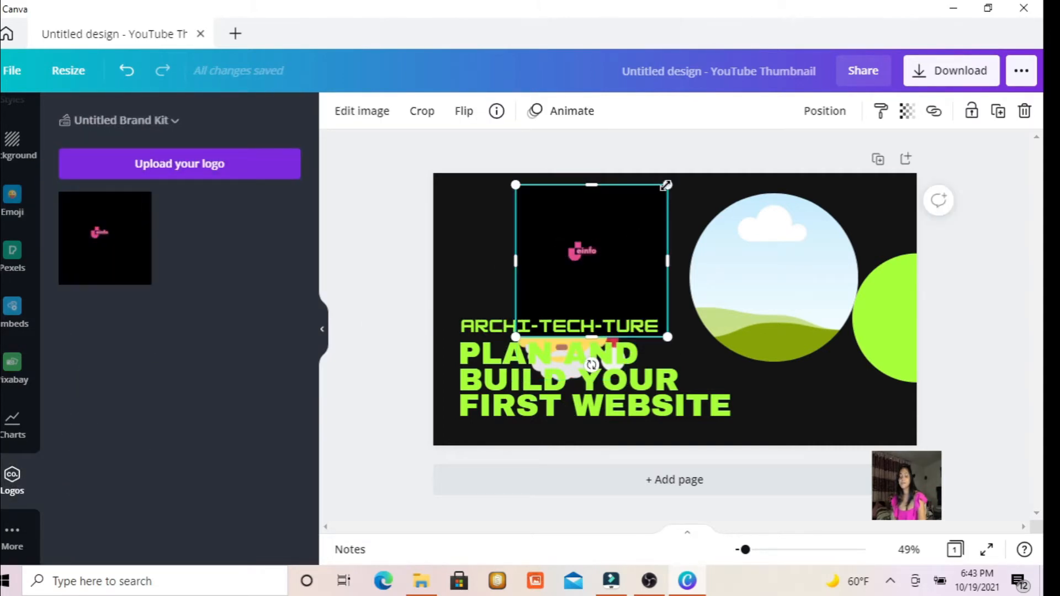
left_click_drag(666, 184, 503, 222)
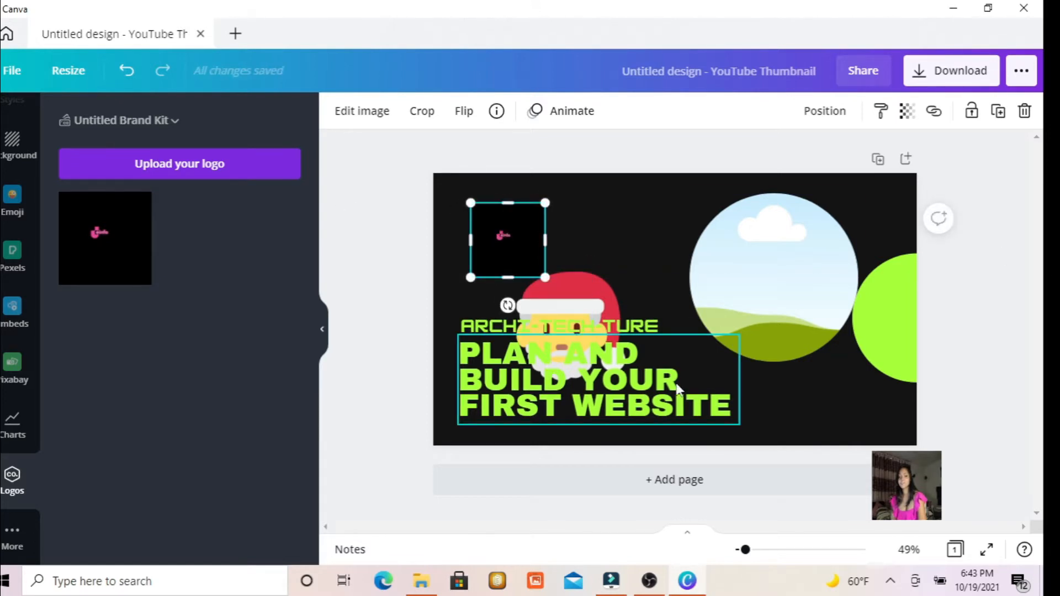
left_click(195, 161)
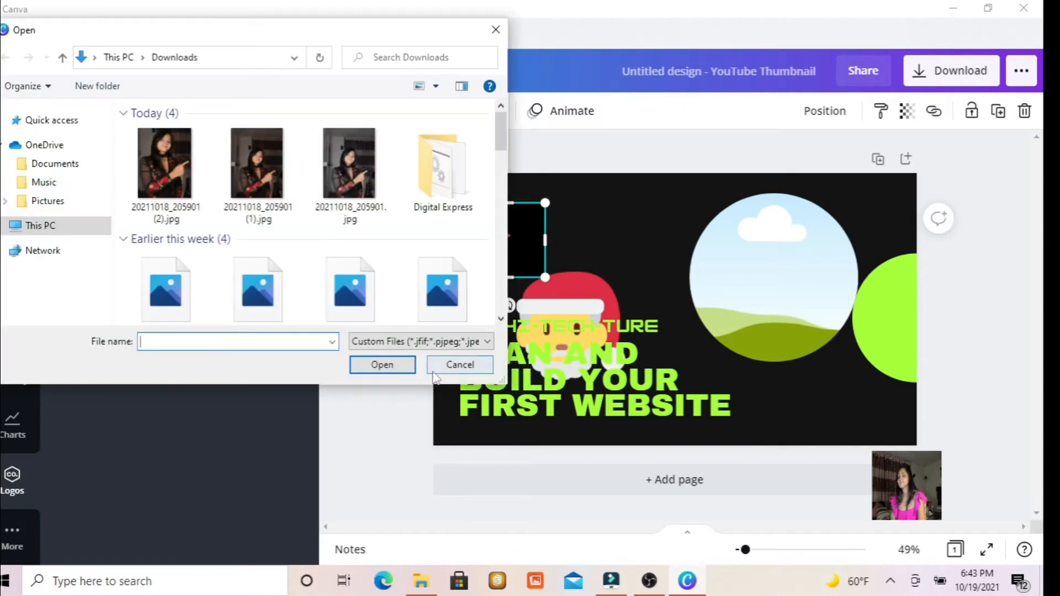
left_click(449, 360)
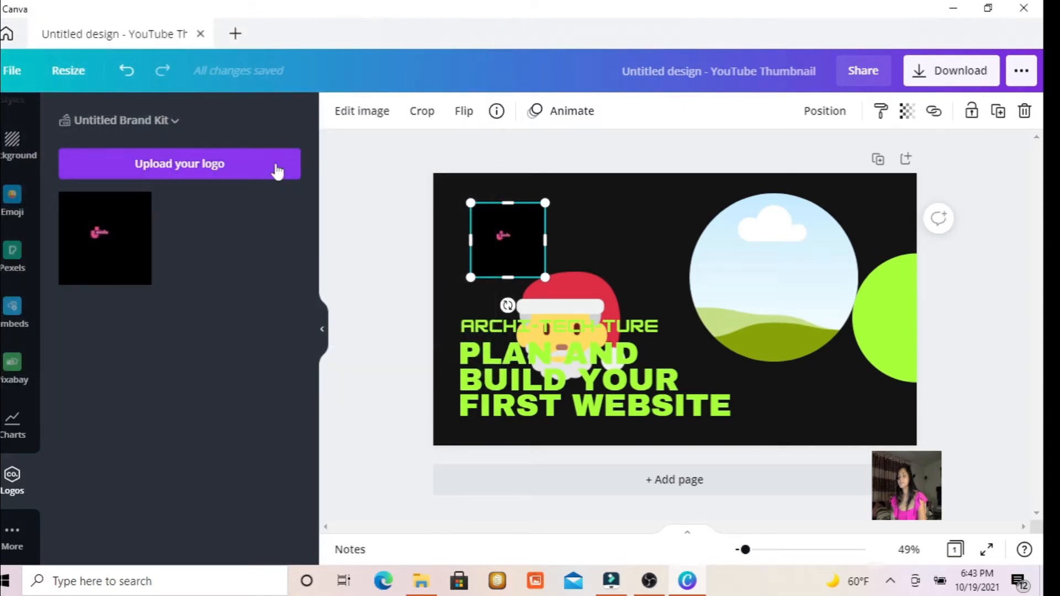
Try the pink-to-purple gradient background, and undo it together with the logo and Santa emoji additions.
left_click(11, 154)
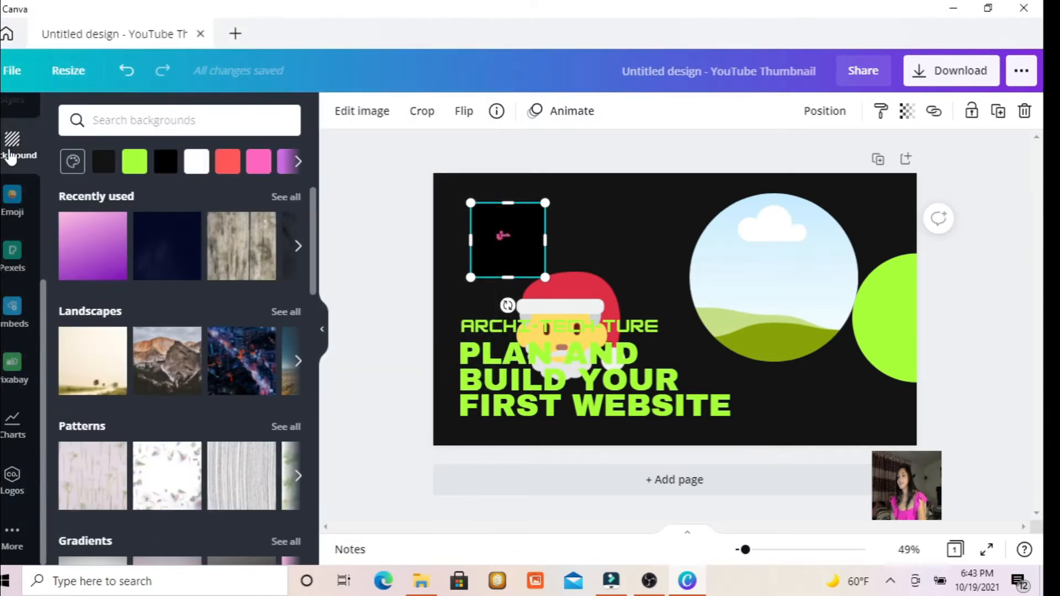
left_click(110, 246)
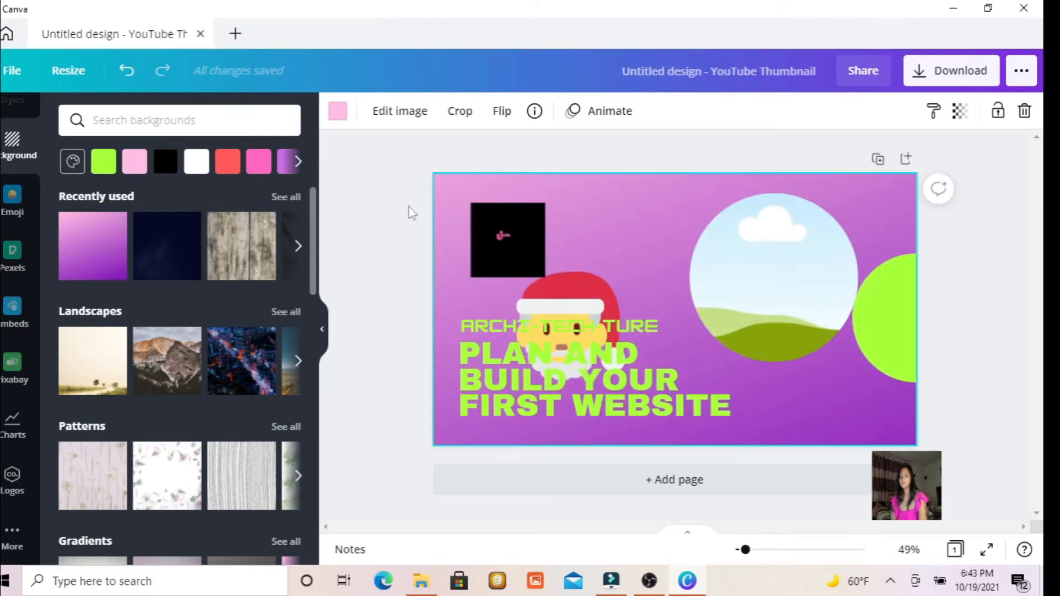
left_click(128, 80)
left_click(128, 80)
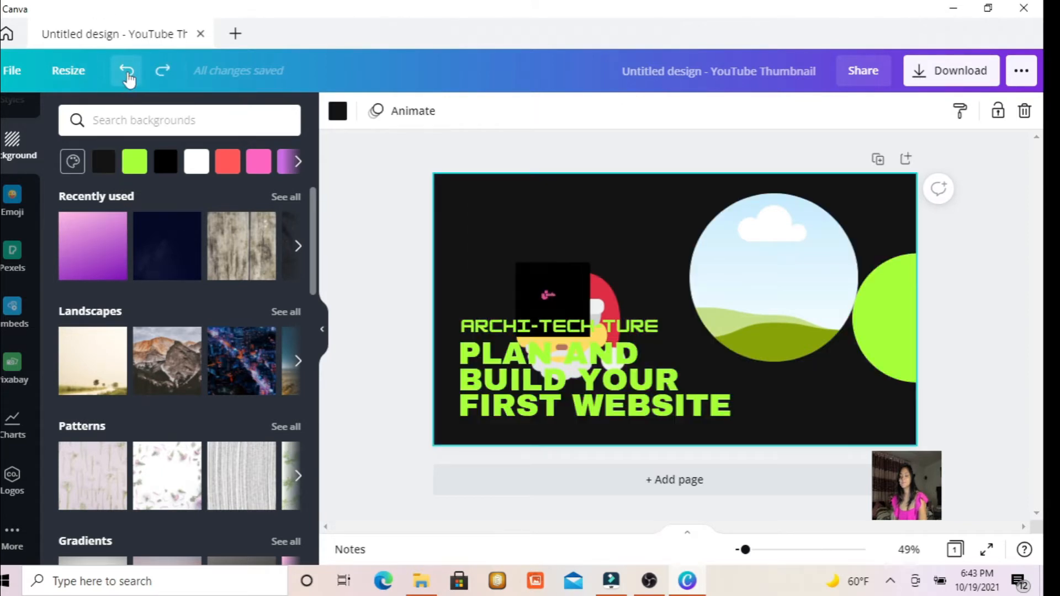
left_click(128, 80)
left_click(128, 80)
left_click(128, 80)
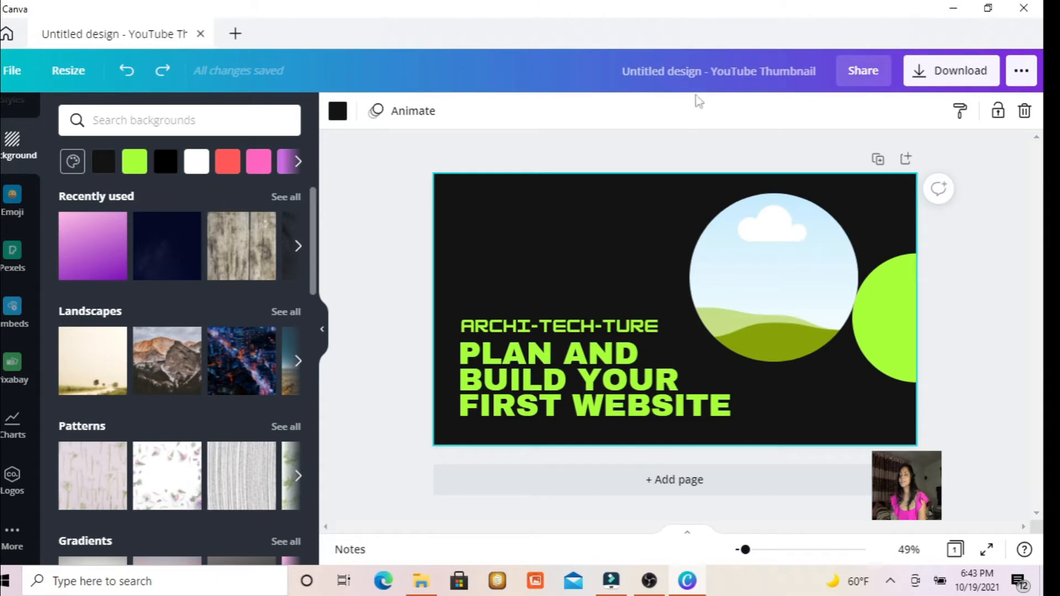
Create a new Presentation design and close the YouTube thumbnail design.
left_click(10, 73)
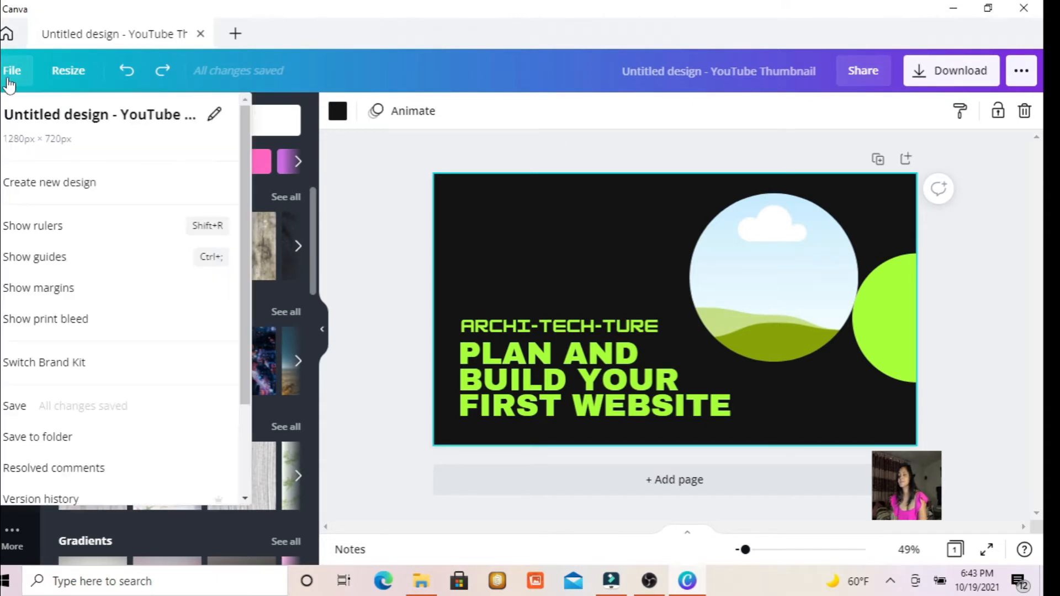
left_click(39, 184)
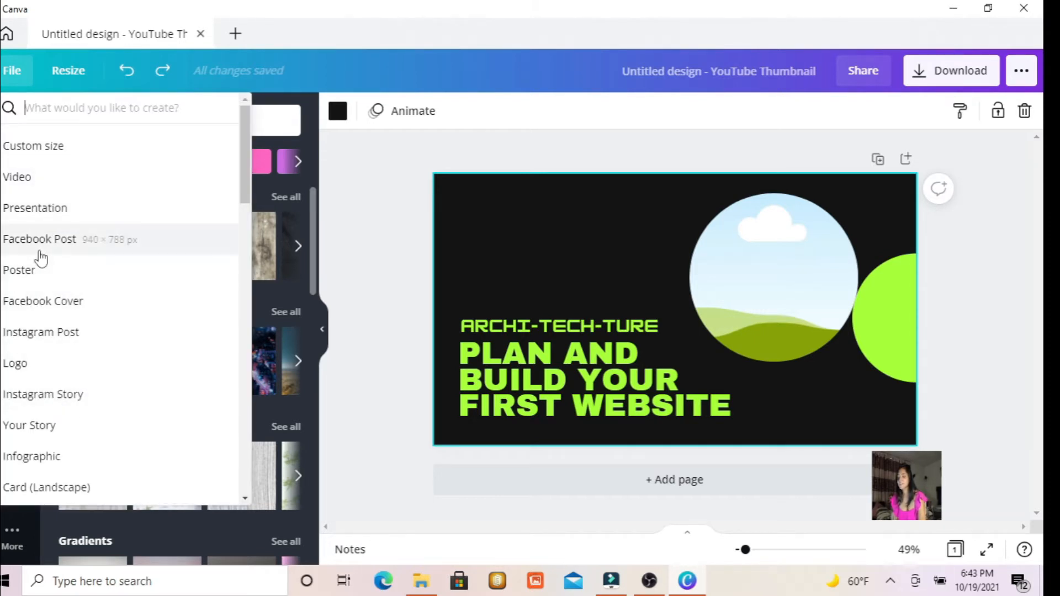
left_click(55, 219)
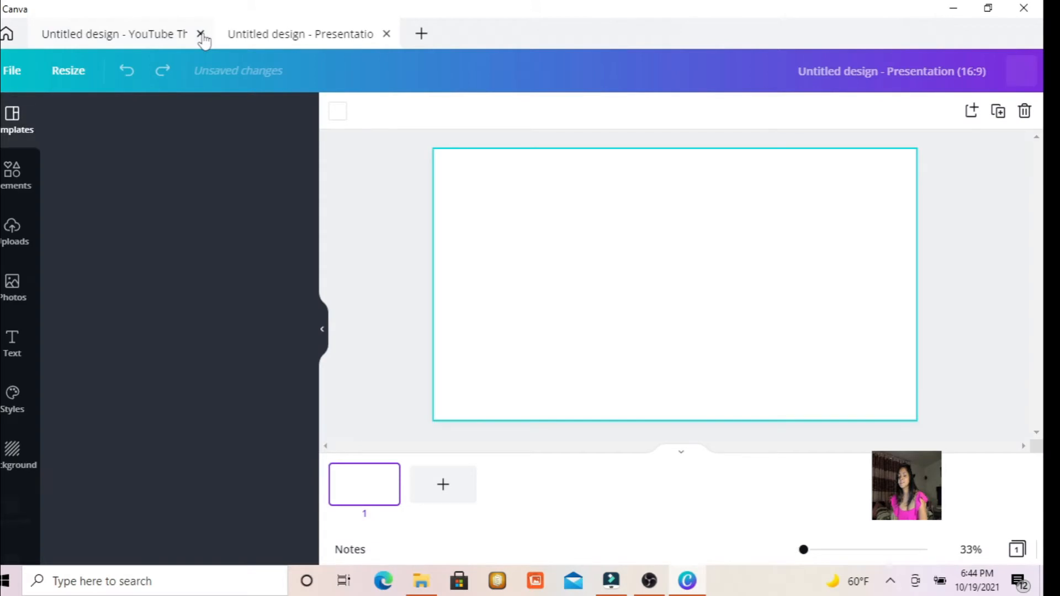
left_click(200, 33)
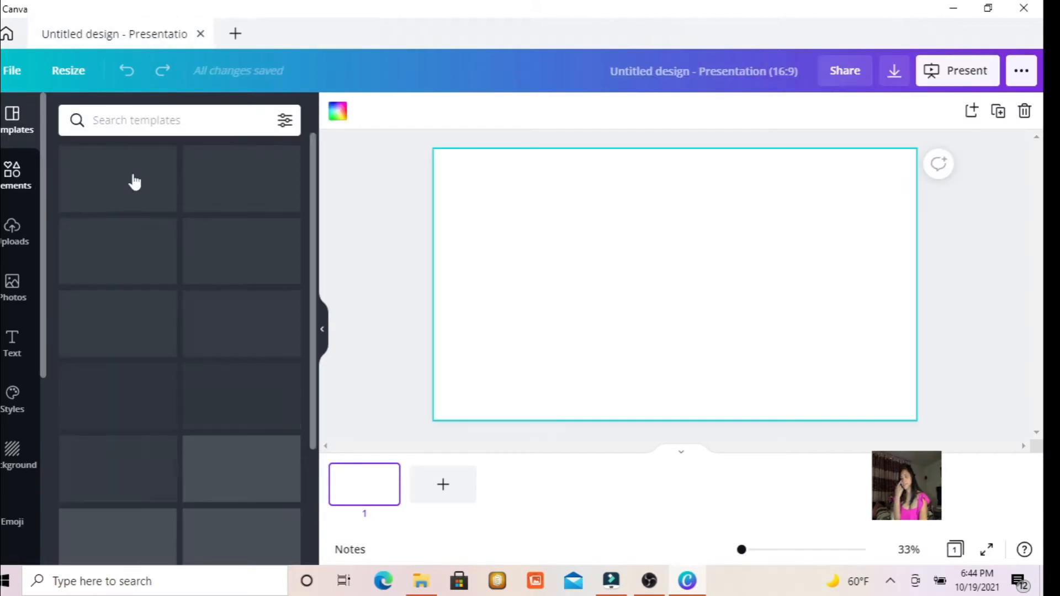
Add a heading near the top of the blank slide and change its text to "Add dekwandaks;nc;kznc; ccaszc".
left_click(13, 339)
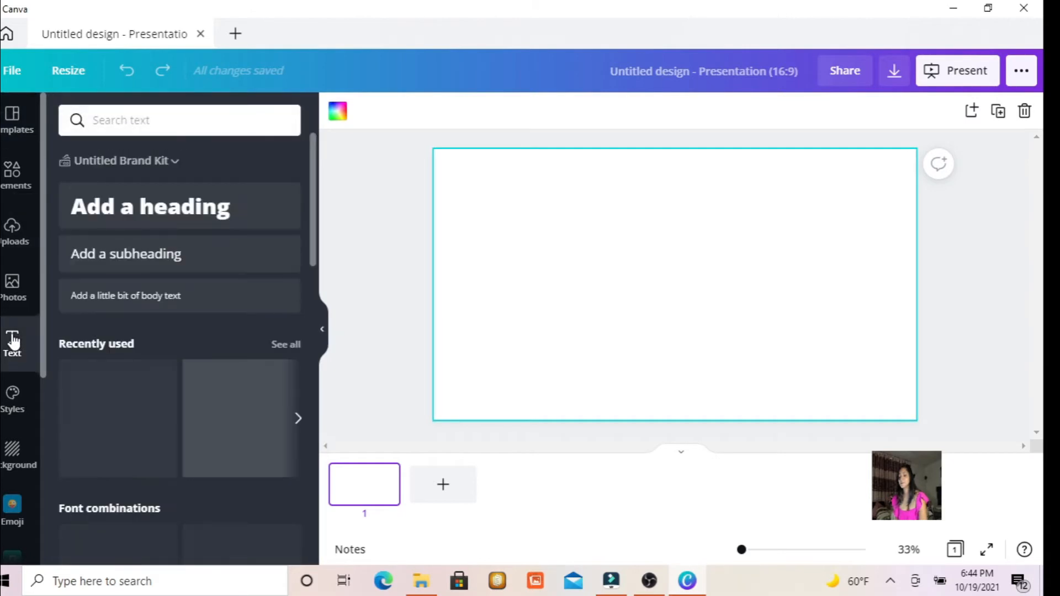
left_click_drag(157, 226, 571, 206)
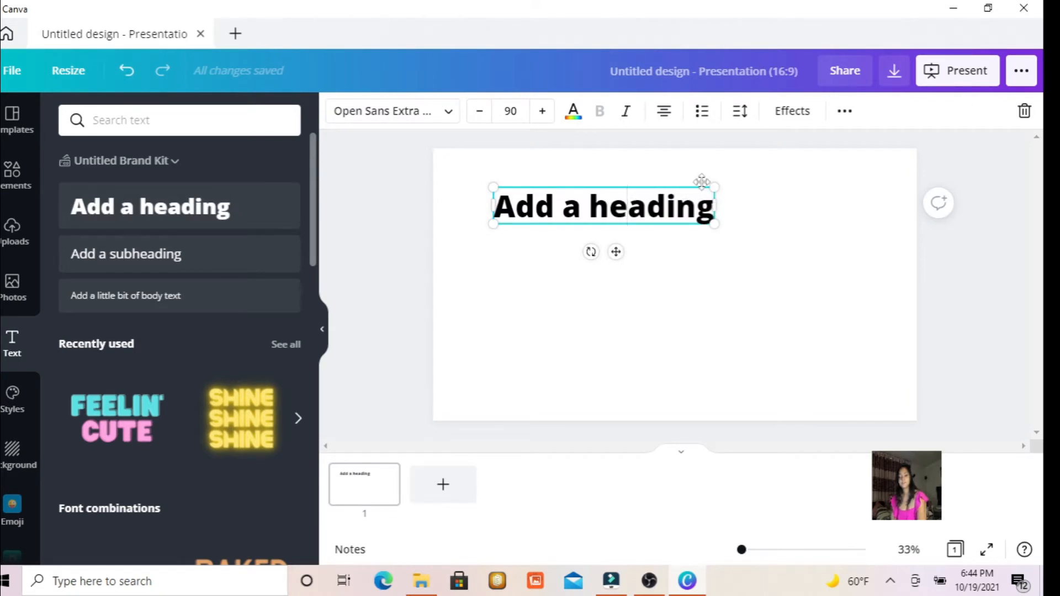
key("BackSpace")
key("BackSpace")
key("BackSpace")
key("BackSpace")
key("BackSpace")
key("BackSpace")
key("BackSpace")
key("BackSpace")
key("BackSpace")
key("BackSpace")
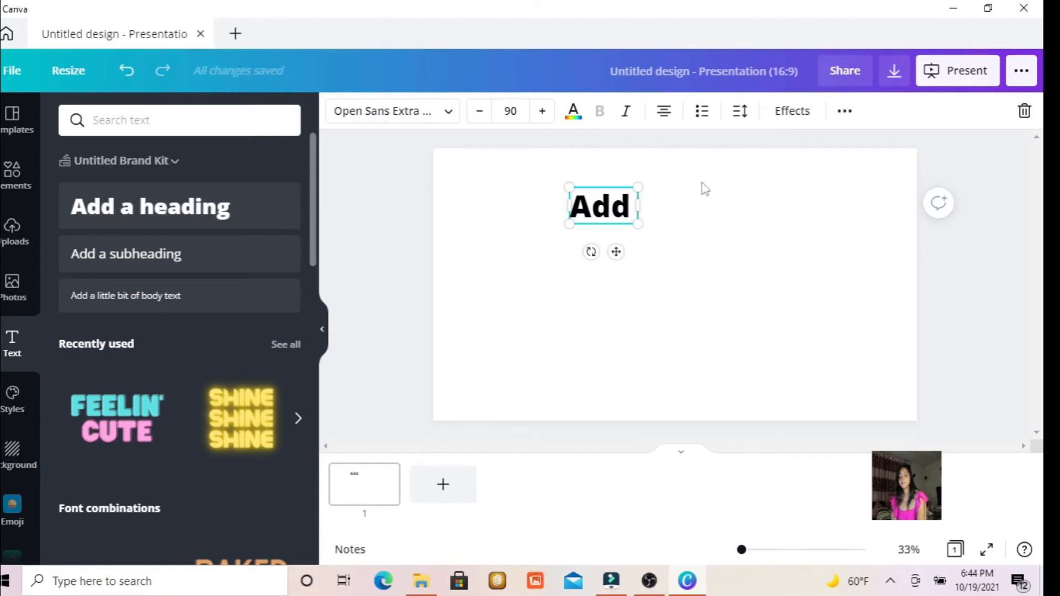
type("dekwandaks;nc;kznc; ccaszc")
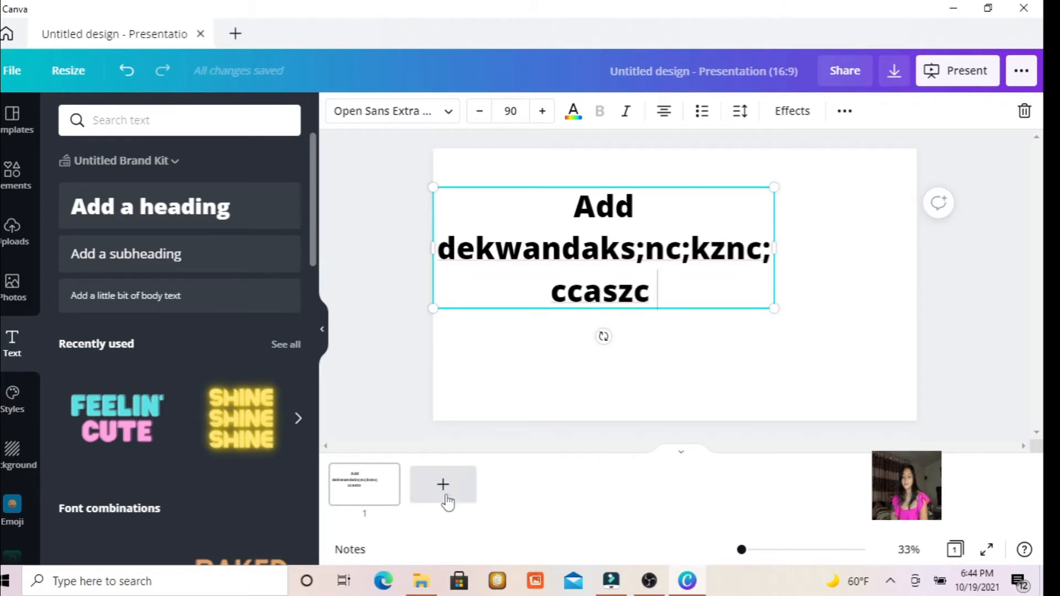
Add a second slide and place a default heading and the yellow glowing "SHINE" text design on it.
mouse_move(345, 497)
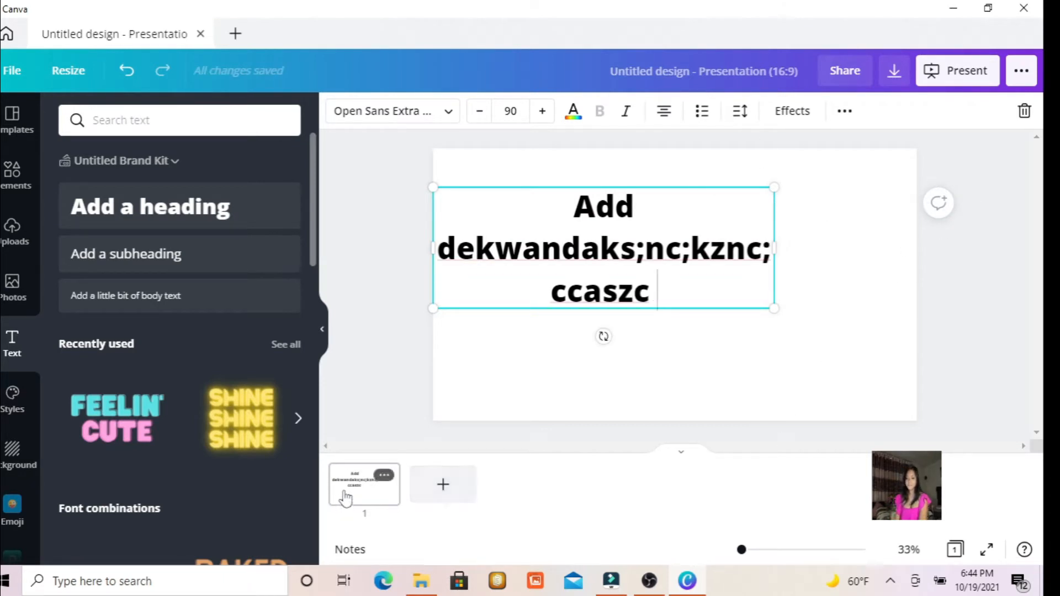
left_click(440, 485)
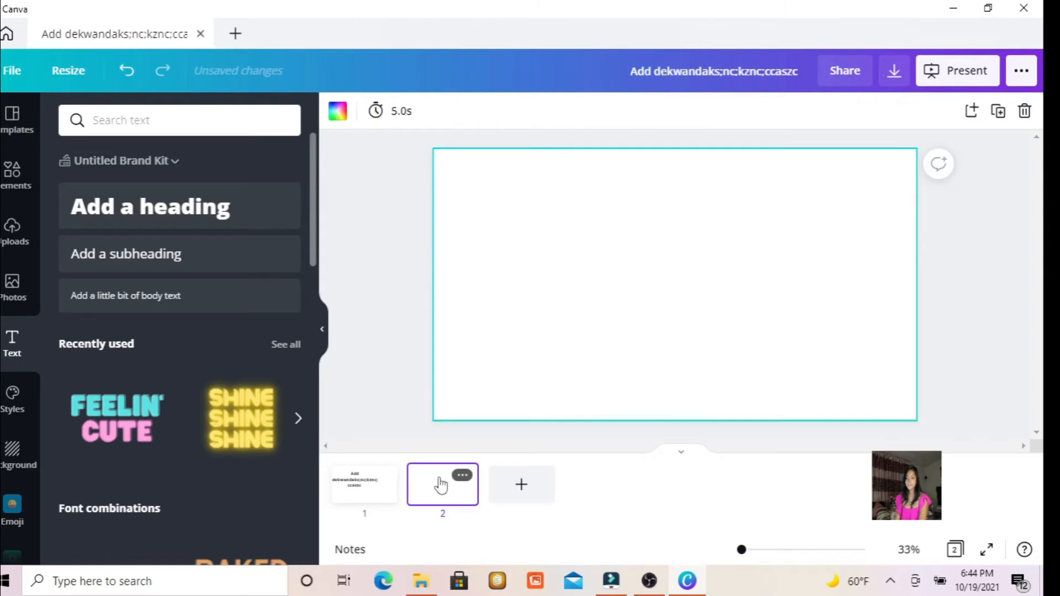
left_click(220, 226)
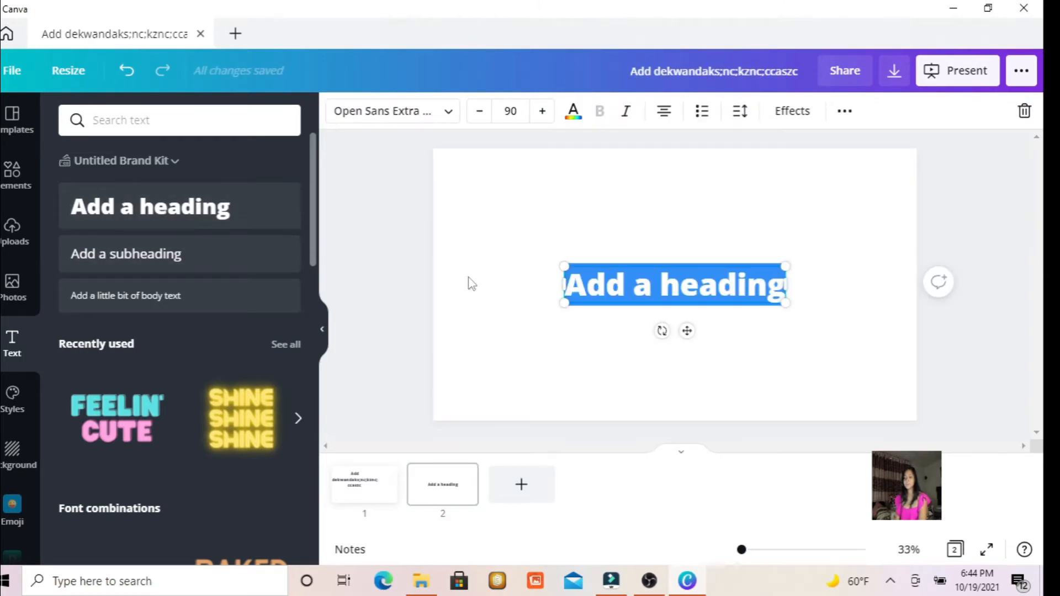
left_click(146, 261)
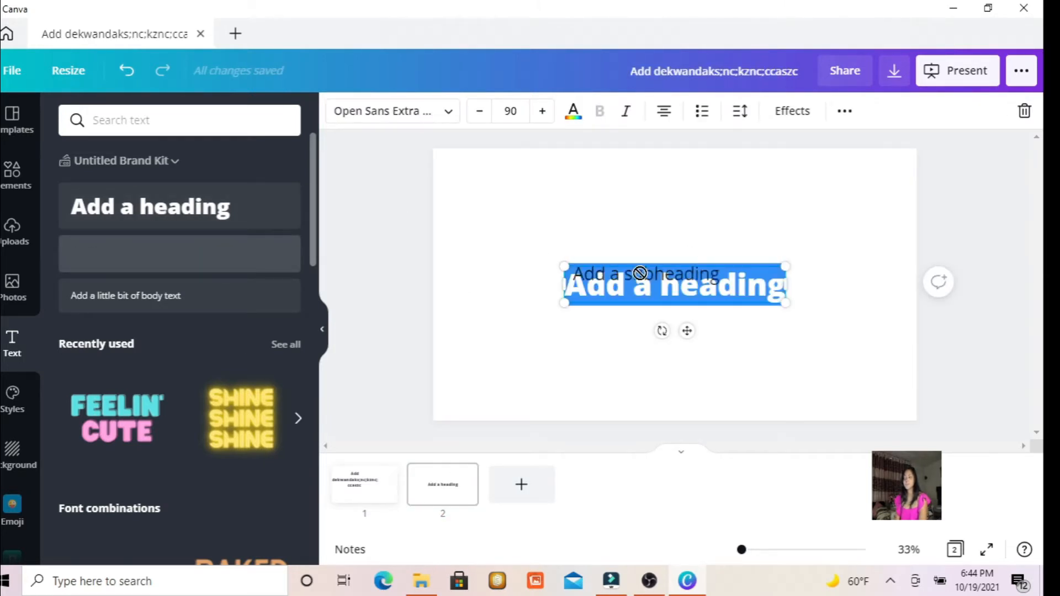
left_click(243, 395)
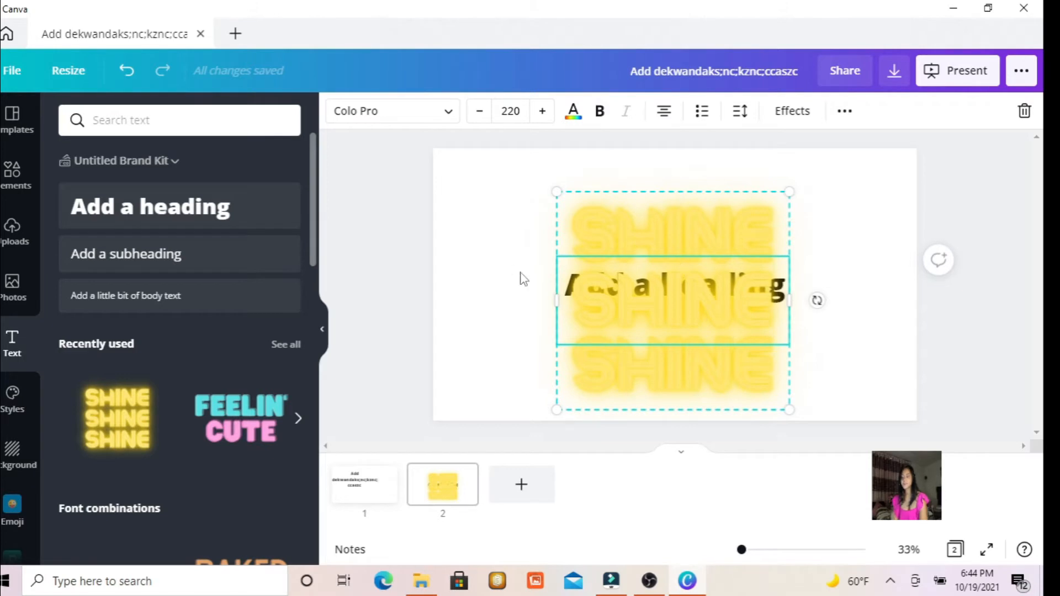
Try to place the uploaded blue book cover image over the "SHINE" text on the second slide, and deselect the text.
left_click(13, 235)
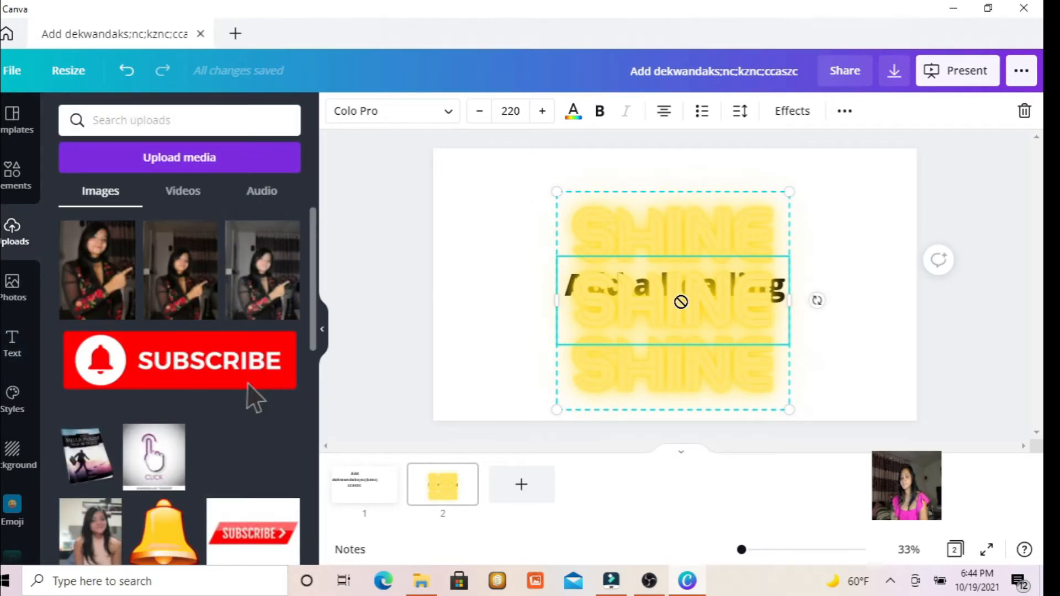
left_click_drag(681, 301, 679, 299)
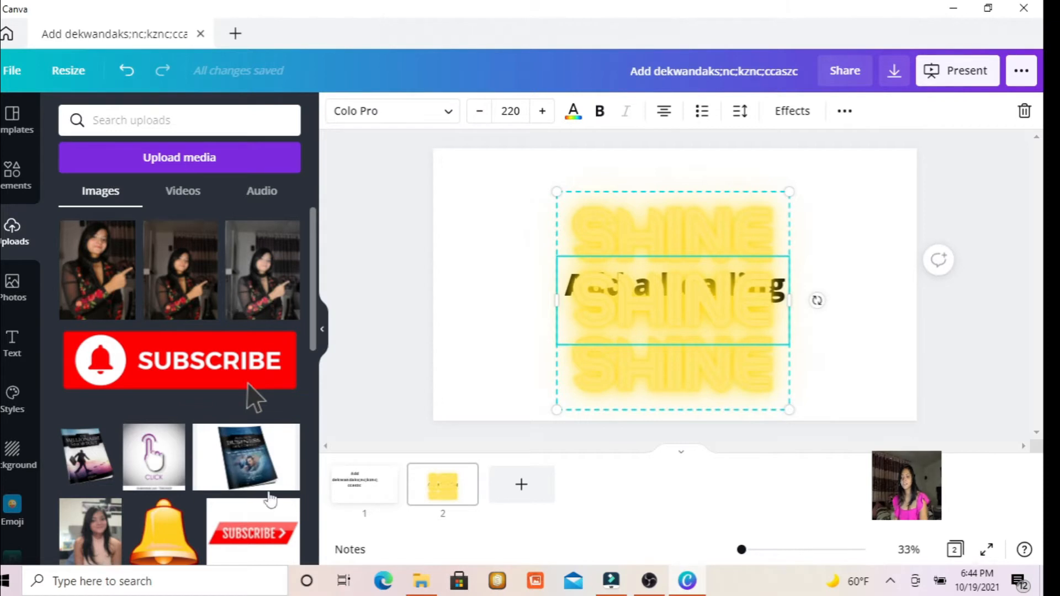
left_click_drag(248, 476, 607, 327)
left_click(373, 186)
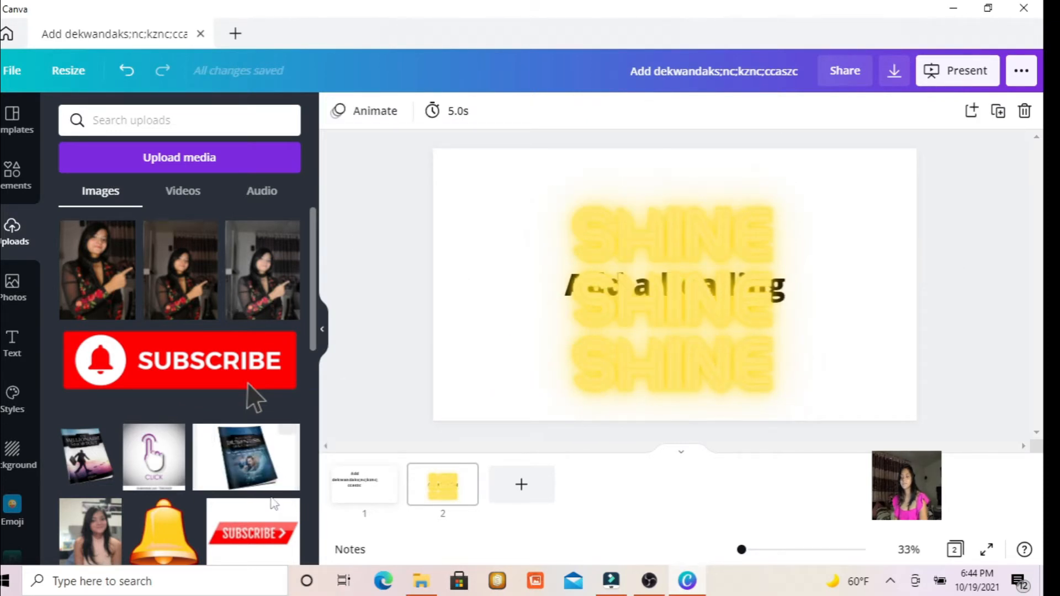
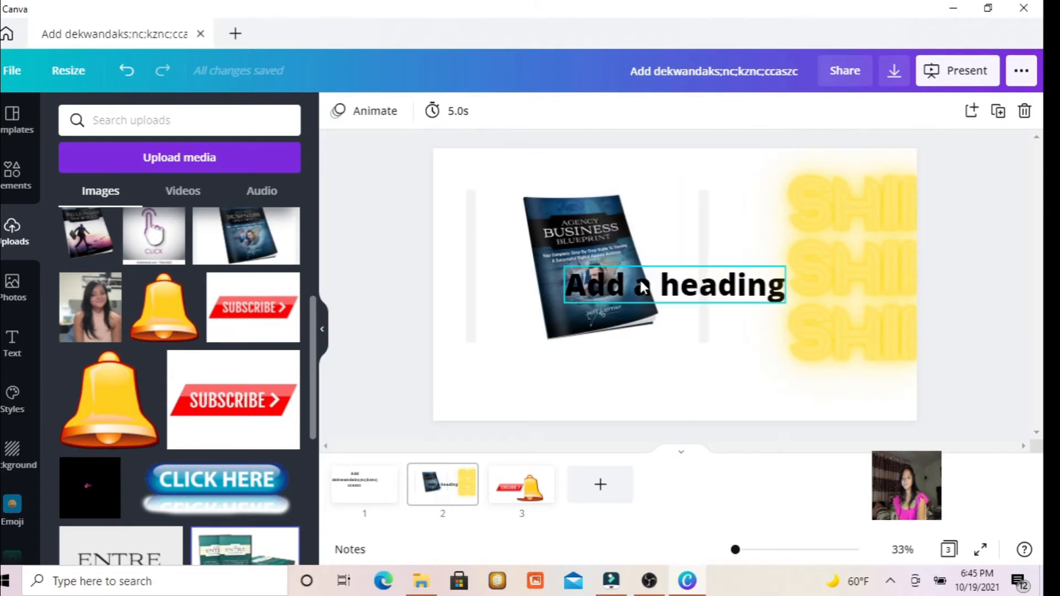
Delete the heading, the blue book cover image and the yellow "SHINE" text from the second slide.
left_click(676, 302)
key("Delete")
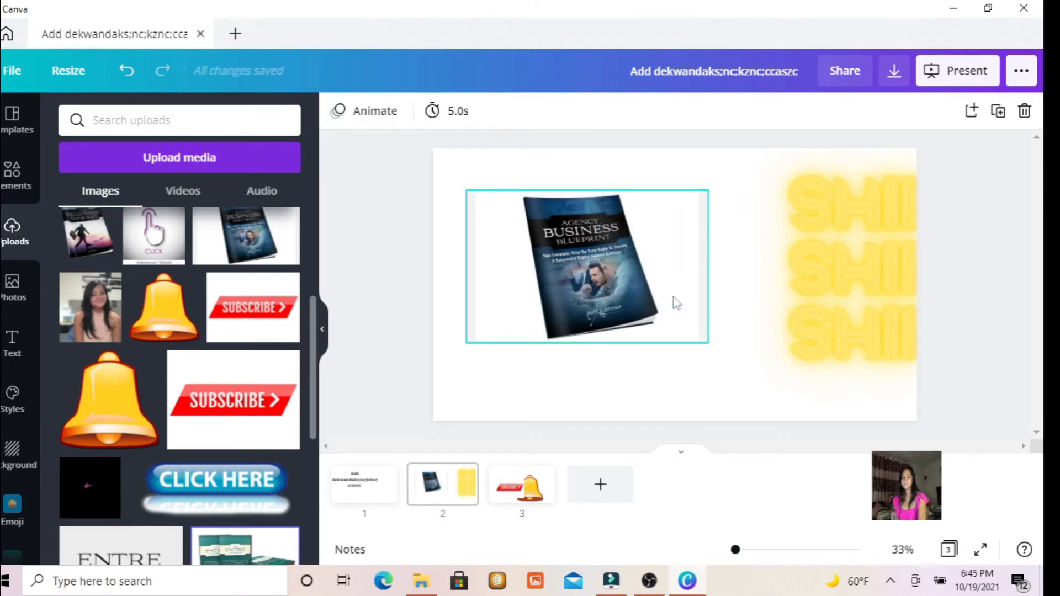
left_click(578, 242)
key("Delete")
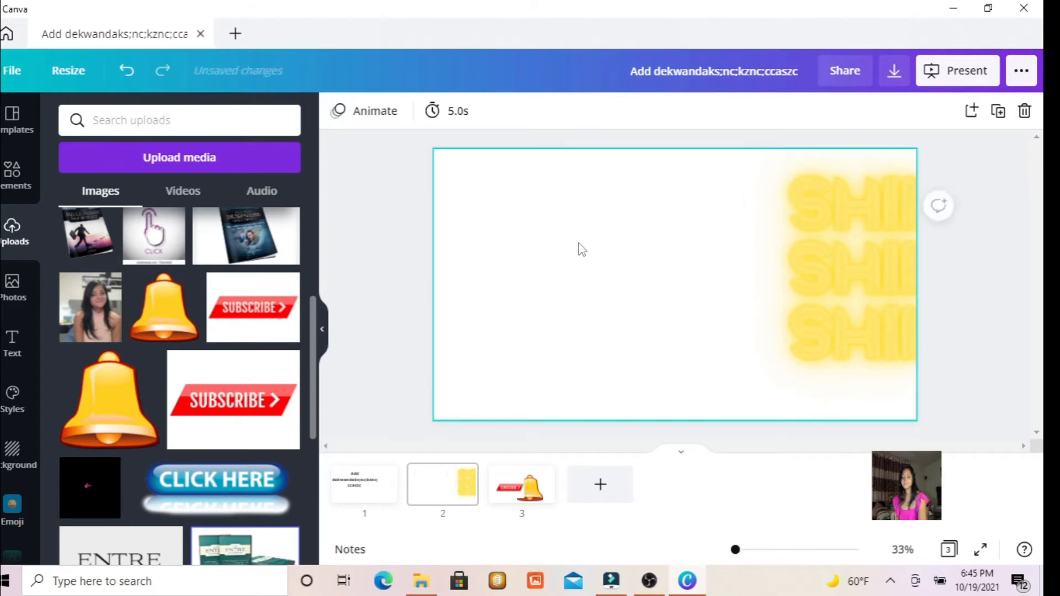
left_click(851, 250)
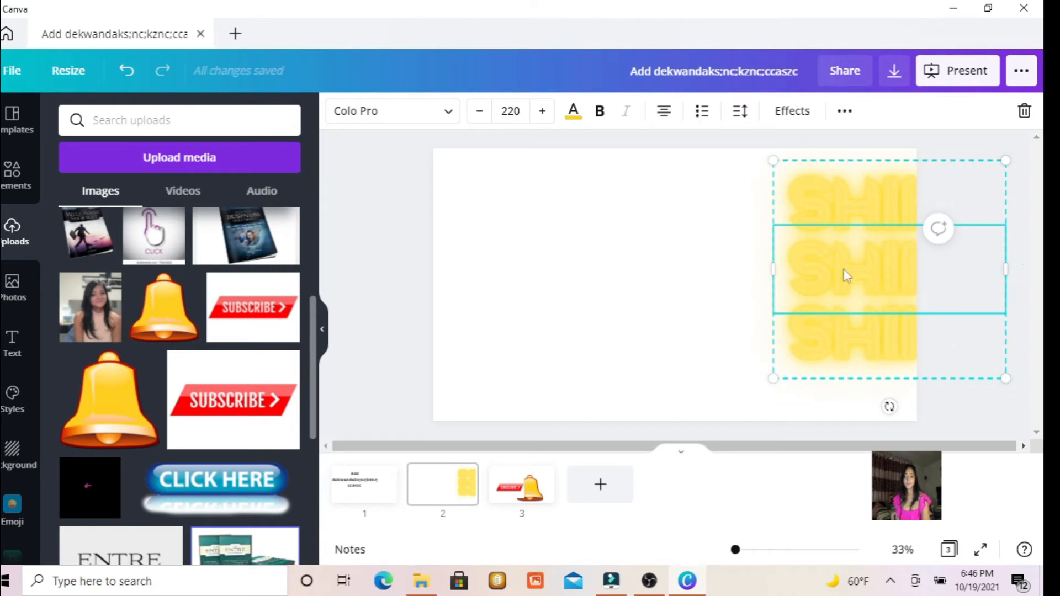
key("Delete")
key("Delete")
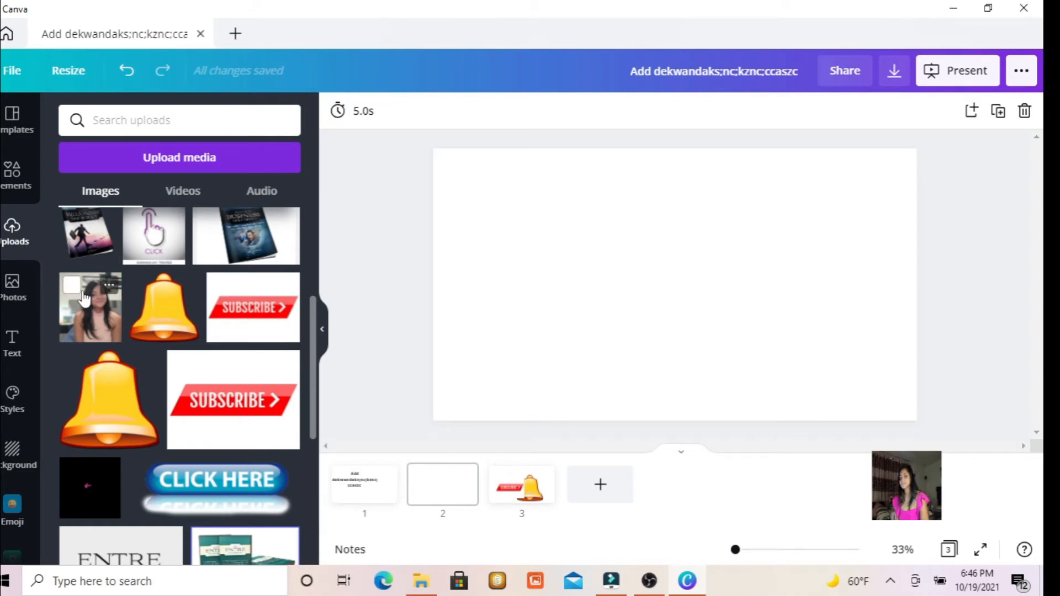
Place the uploaded portrait photo of the woman in the pink top in the middle of the second slide, uncropped.
left_click_drag(84, 298, 542, 213)
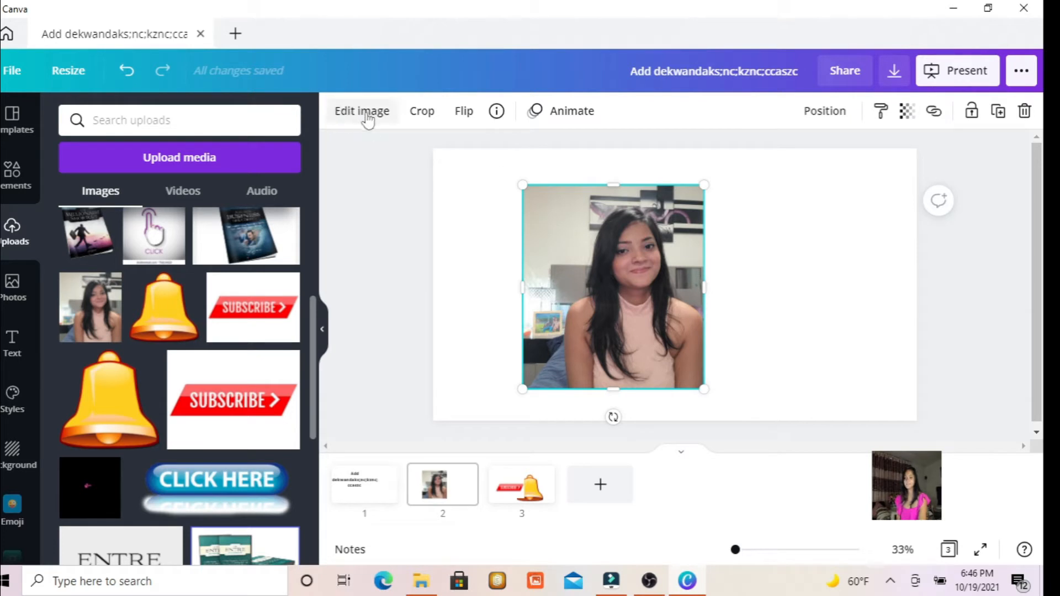
left_click(468, 259)
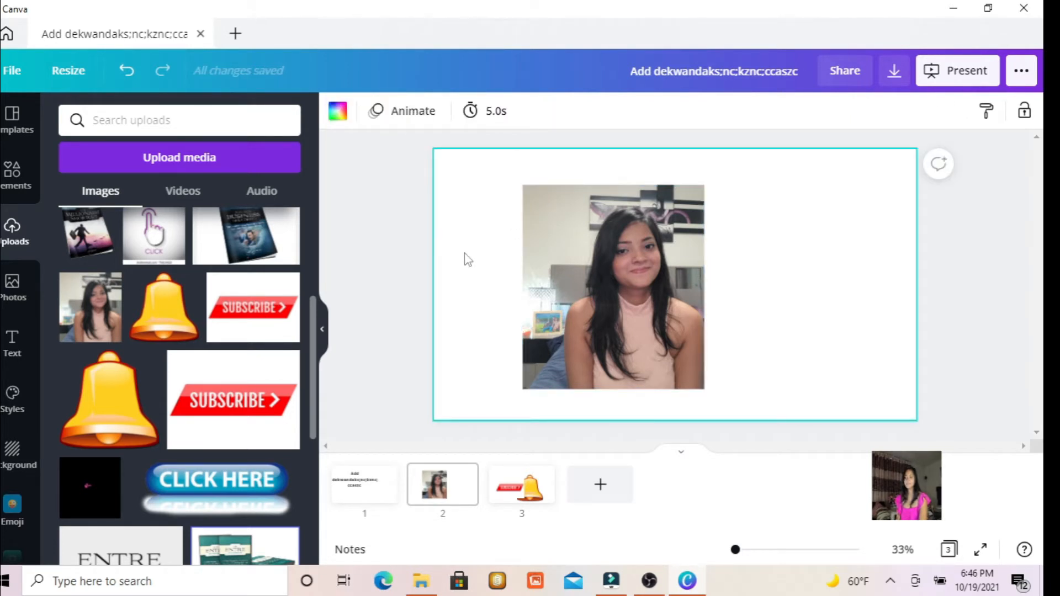
left_click(635, 273)
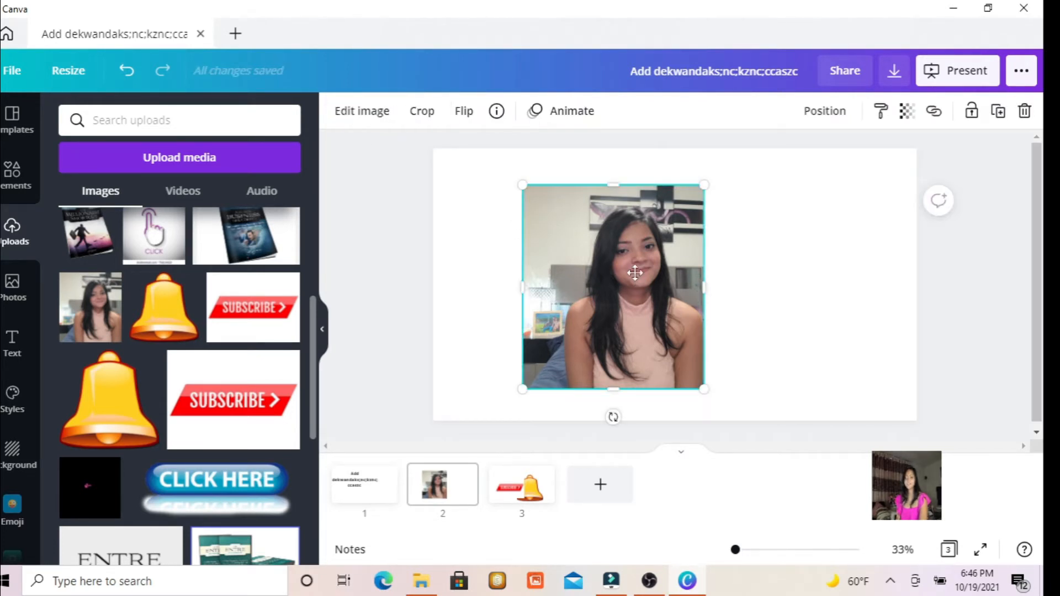
double_click(613, 249)
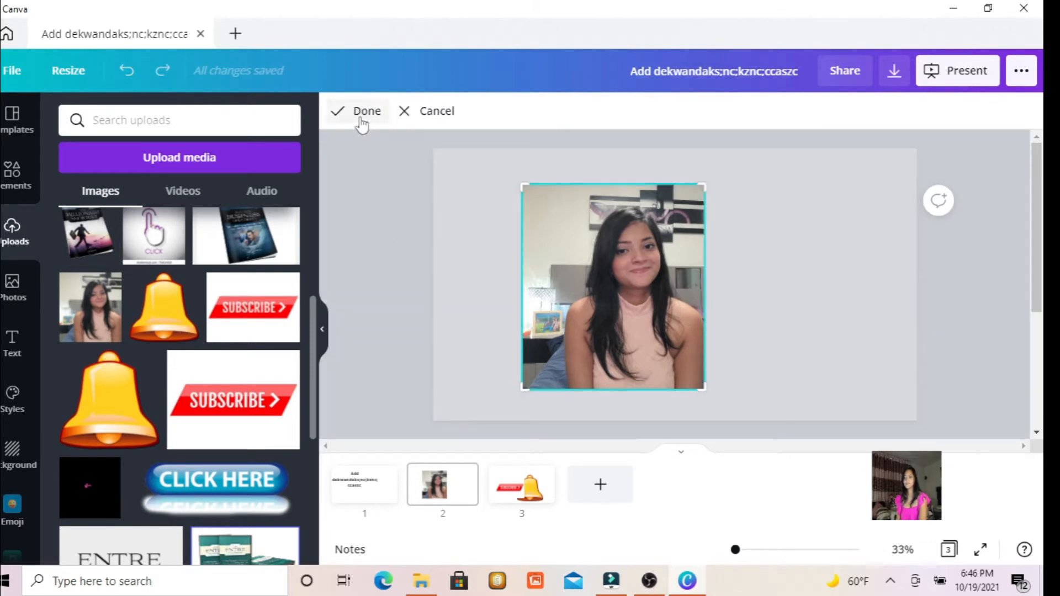
left_click(407, 116)
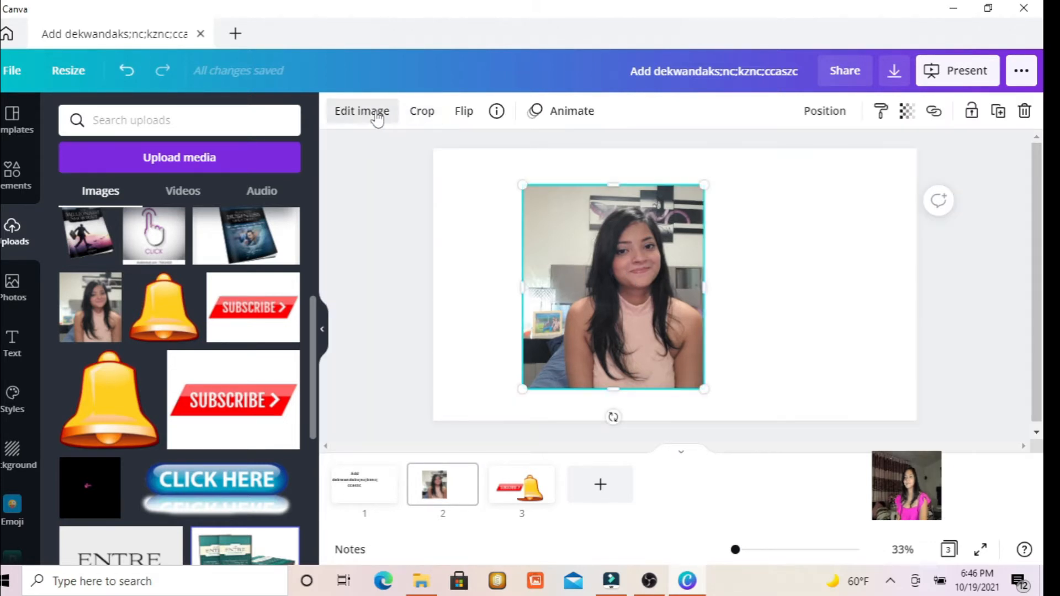
Remove the background of the pink-top portrait photo with Background Remover and apply the result.
left_click(379, 113)
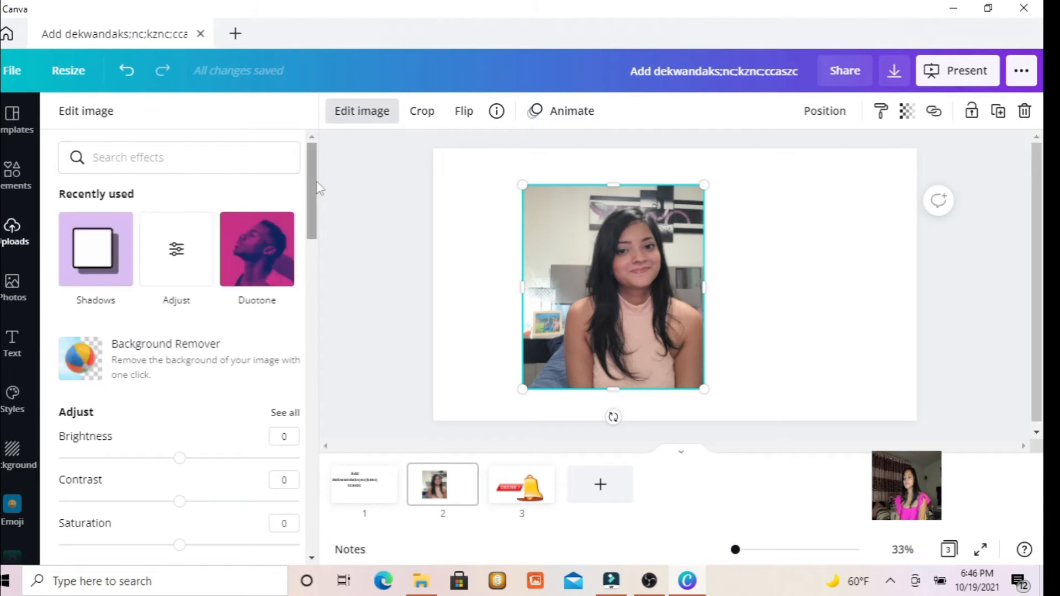
mouse_move(311, 190)
left_mouse_down()
mouse_move(319, 512)
mouse_move(301, 259)
mouse_move(296, 362)
mouse_move(298, 211)
left_mouse_up()
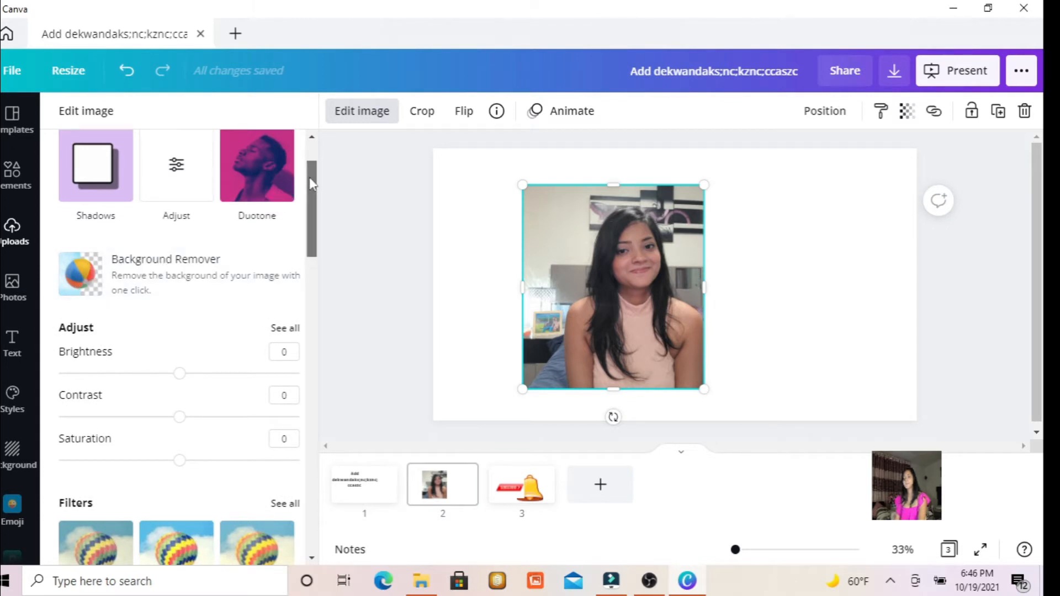
left_click(143, 288)
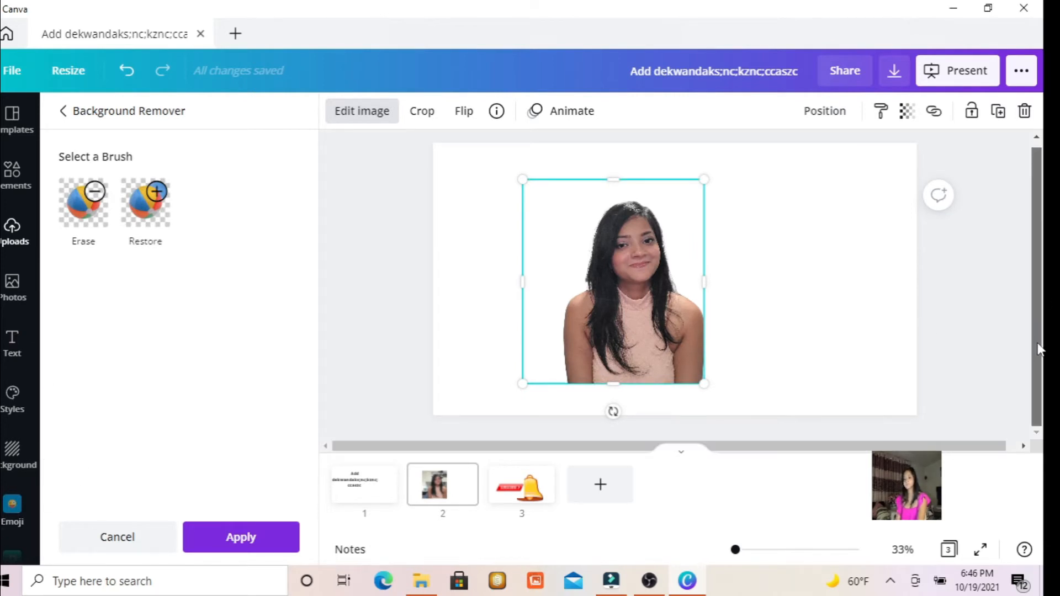
left_click(240, 537)
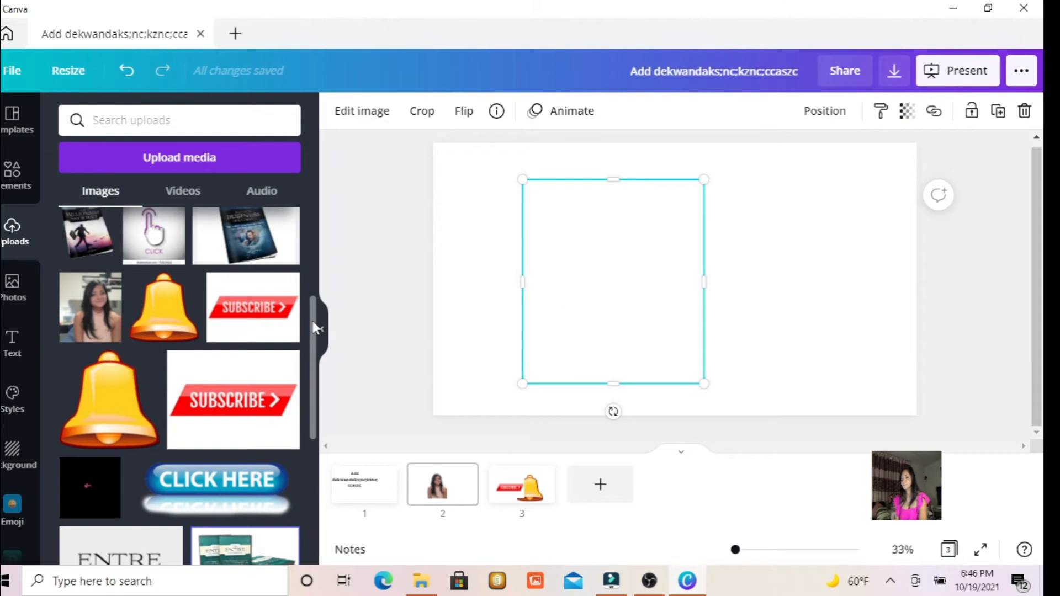
Set the second slide's background to solid black and deselect the portrait.
scroll(309, 325, "down", 5)
left_click(13, 463)
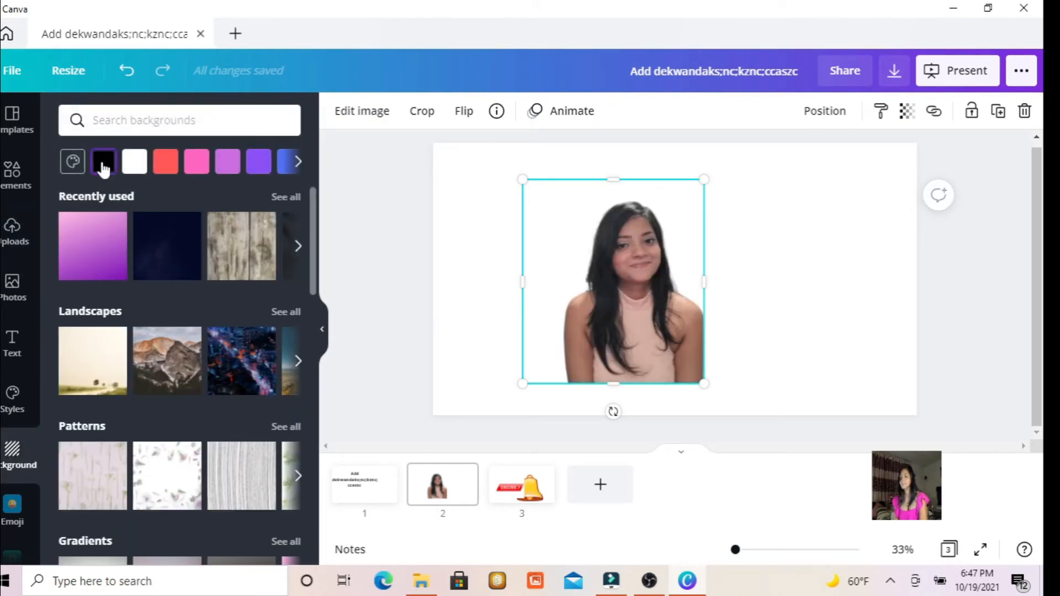
left_click(102, 160)
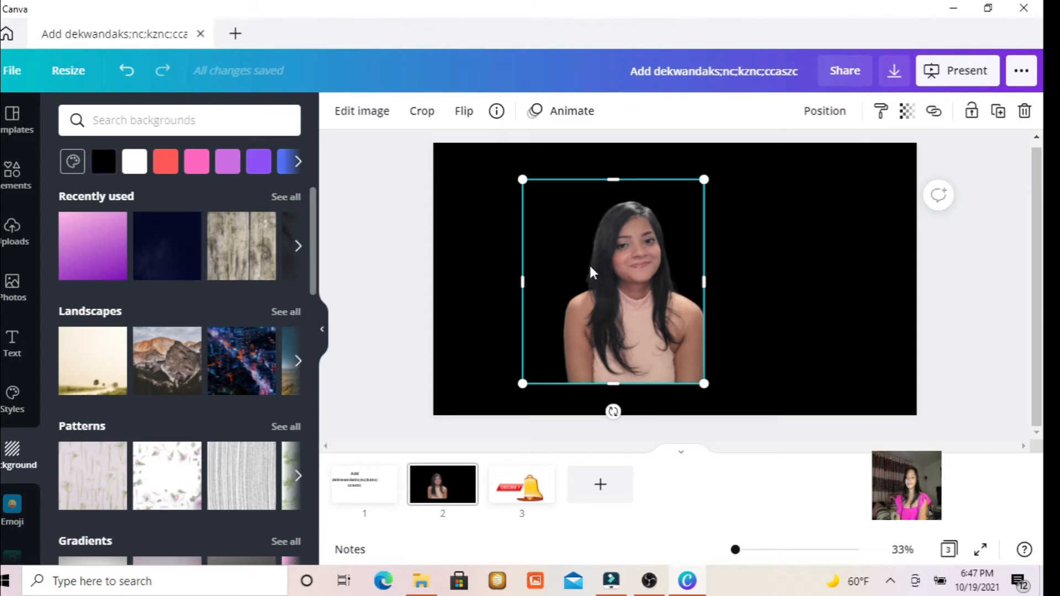
left_click(783, 221)
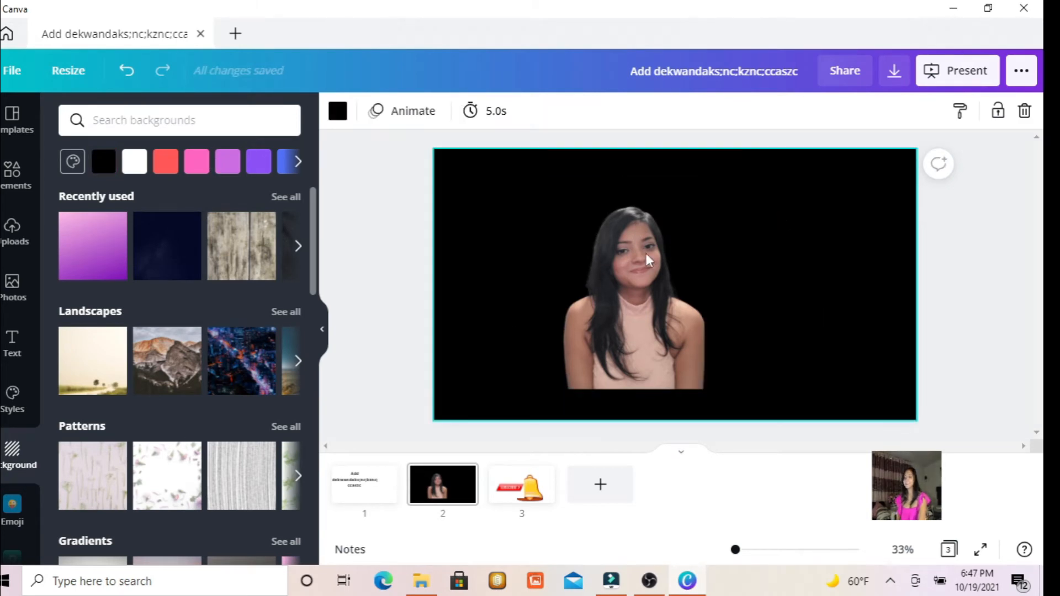
Add the uploaded close-up portrait beside the first one on the black slide and remove its background.
left_click(12, 232)
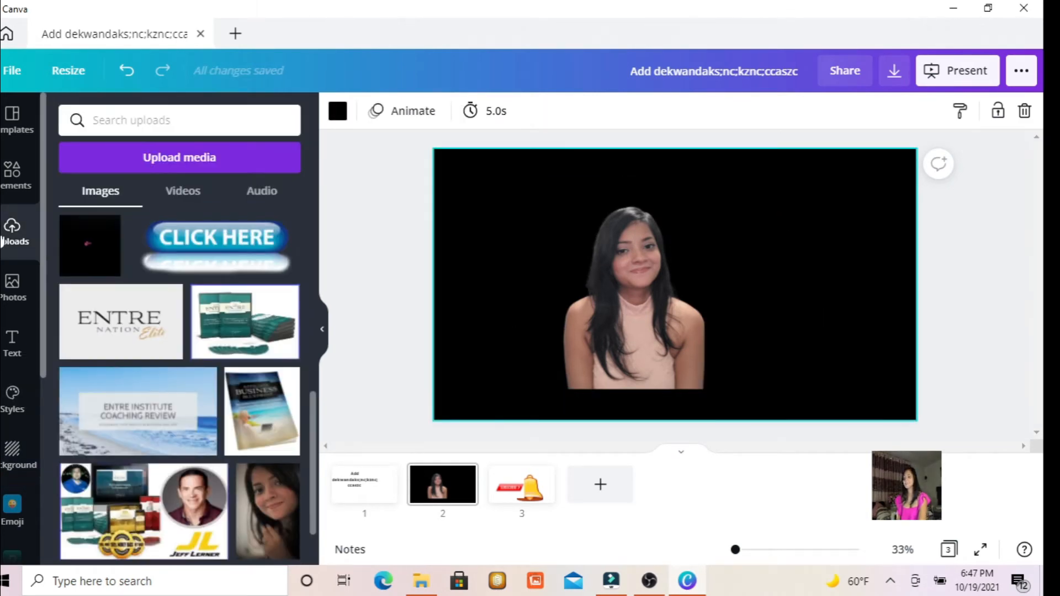
left_click_drag(252, 519, 760, 243)
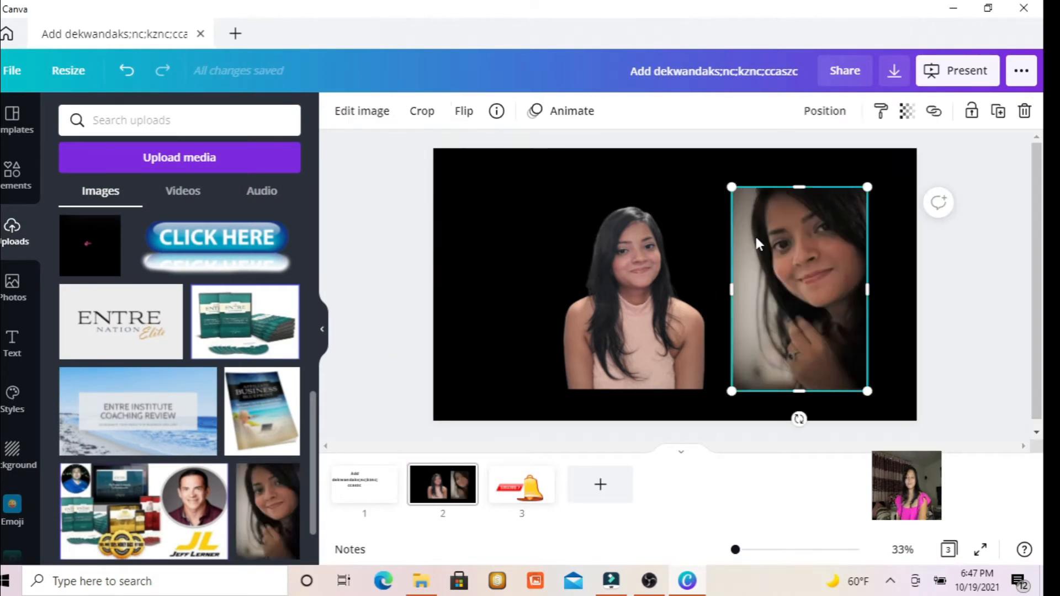
left_click(359, 109)
left_click(83, 271)
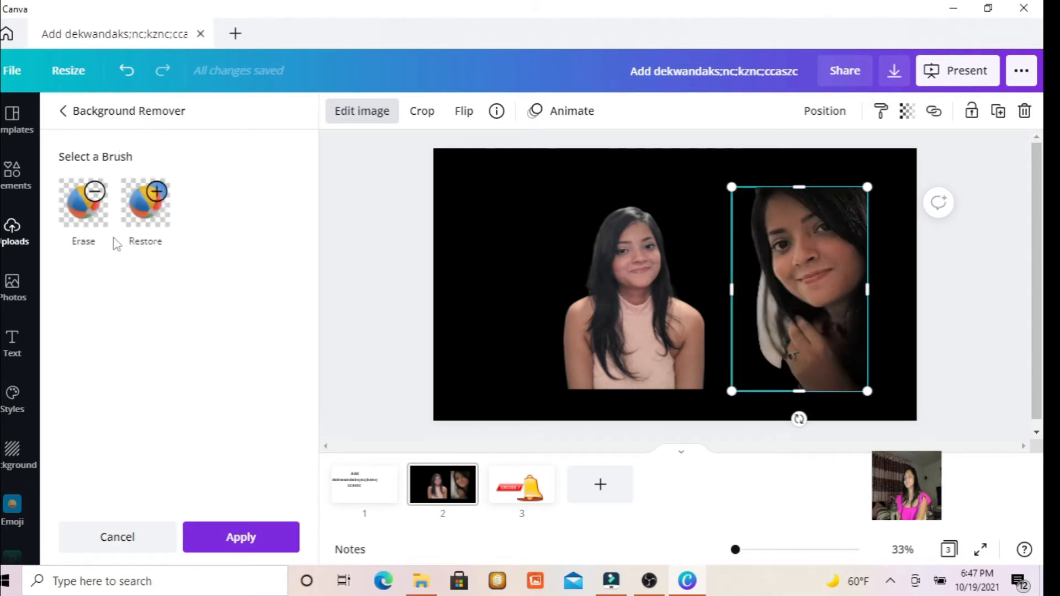
Add a heading to the upper left of the black slide and change its text to "watch my channel".
left_click(14, 347)
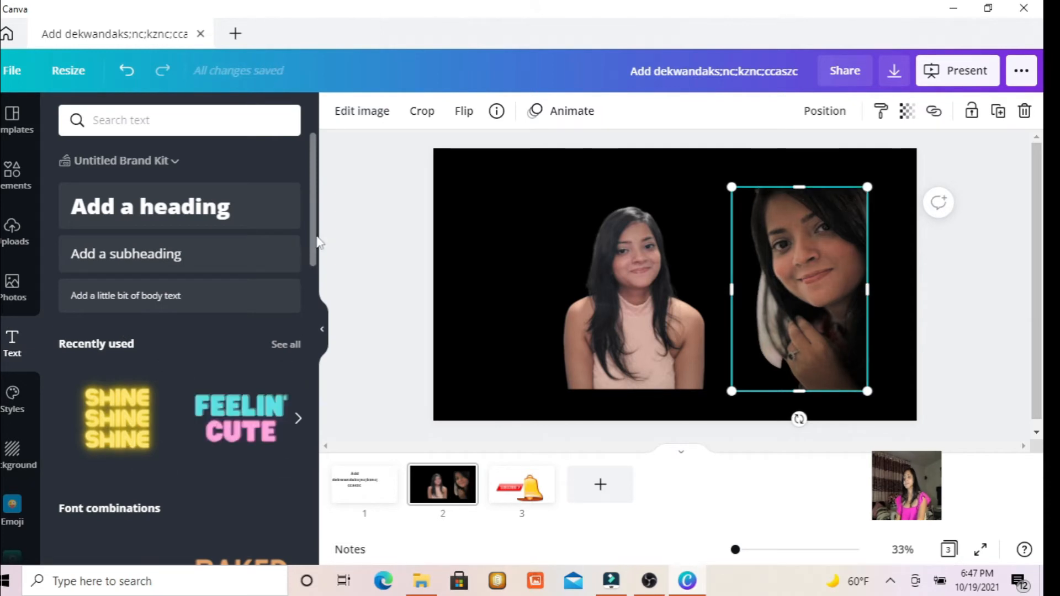
left_click_drag(180, 213, 528, 214)
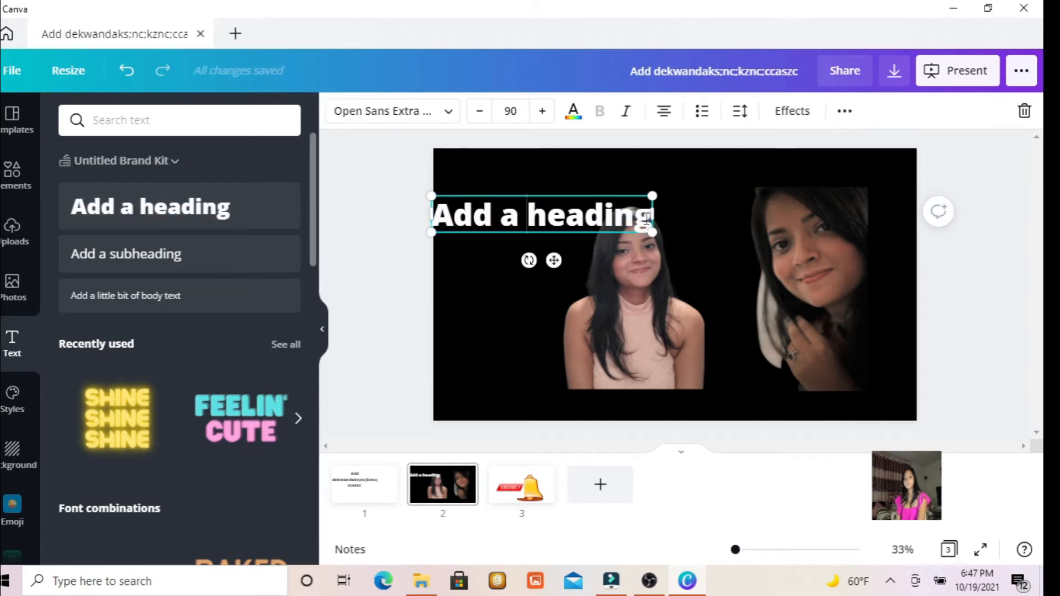
key("BackSpace")
key("BackSpace")
key("BackSpace")
key("BackSpace")
key("BackSpace")
key("BackSpace")
key("BackSpace")
key("BackSpace")
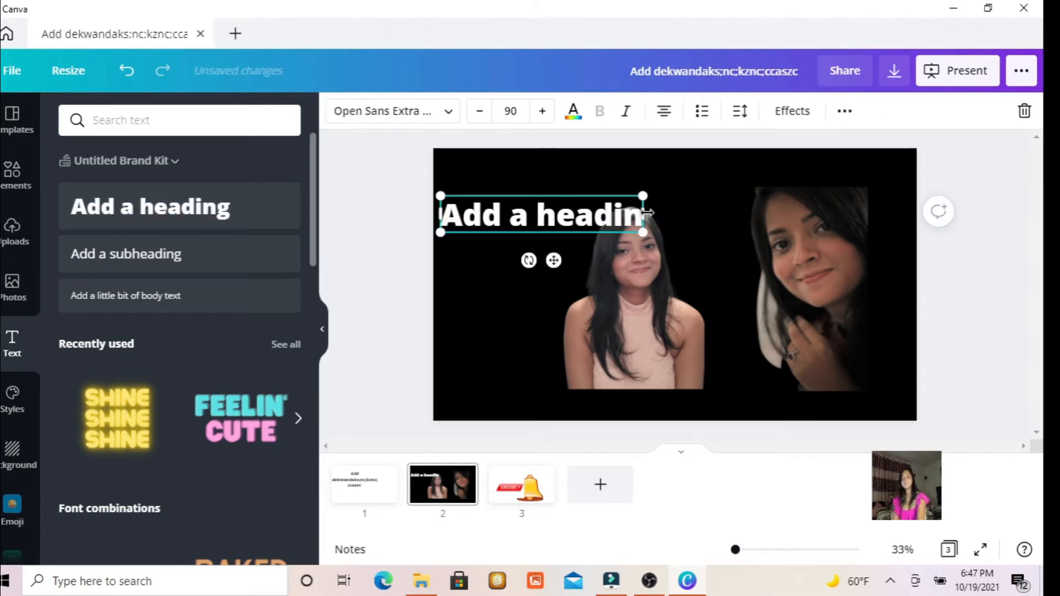
key("BackSpace")
key("BackSpace")
key("BackSpace")
key("BackSpace")
key("BackSpace")
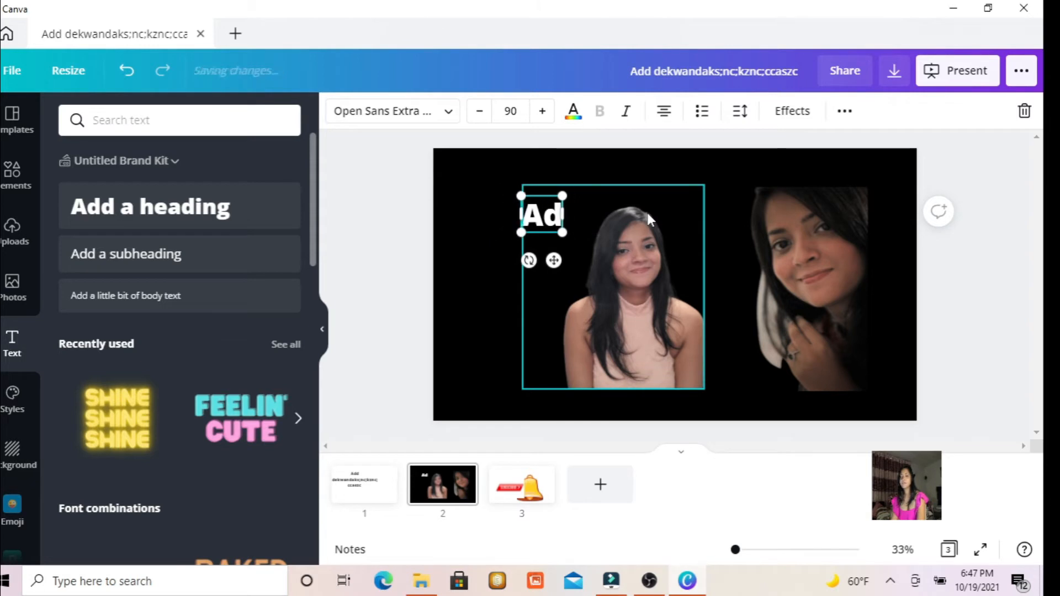
type("watch")
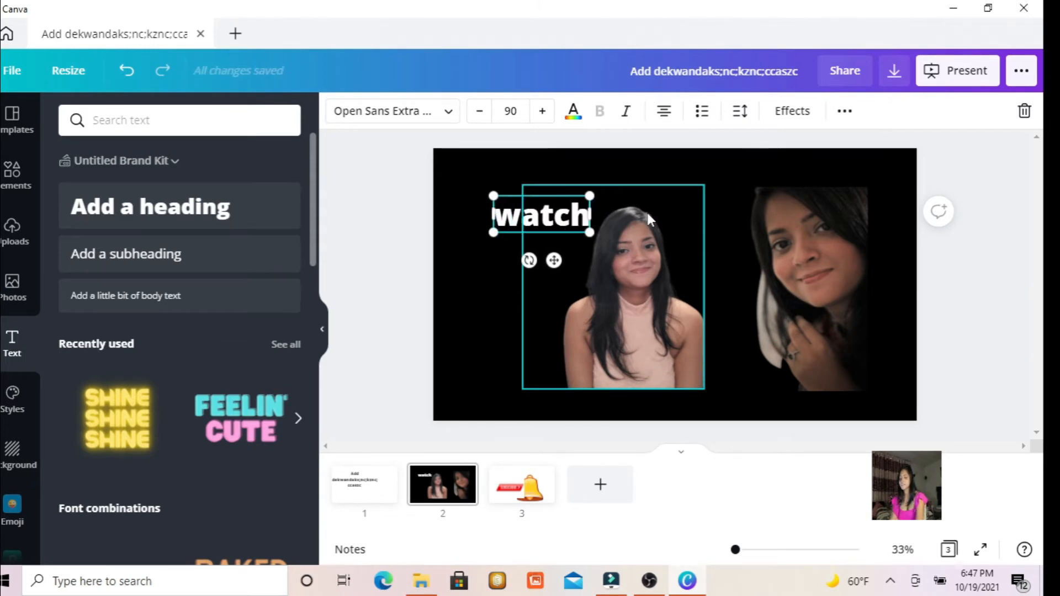
type(" my channel")
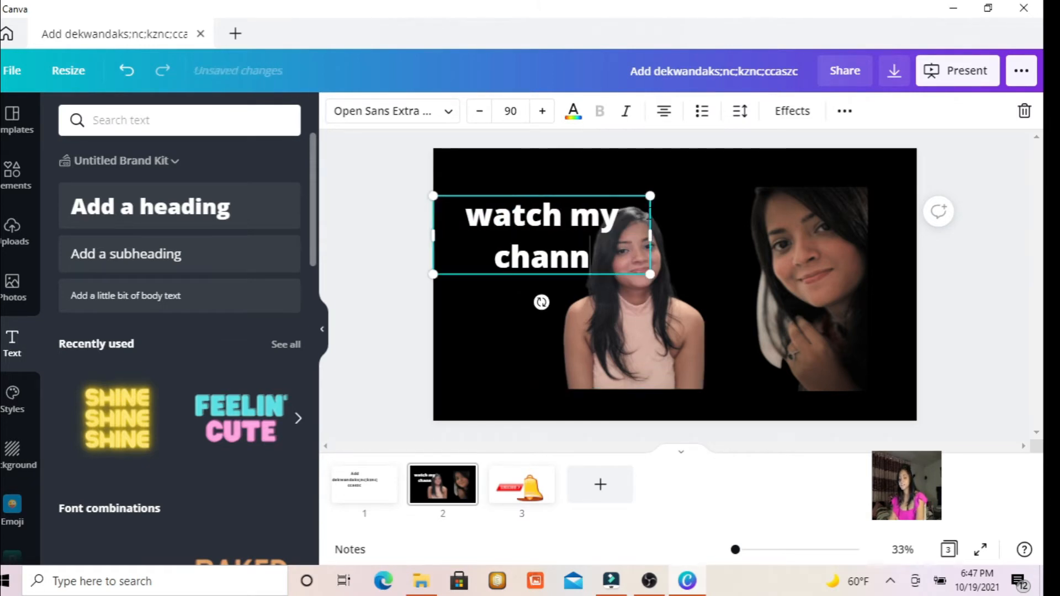
Apply the Glitch effect to the "watch my channel" heading.
left_click(574, 110)
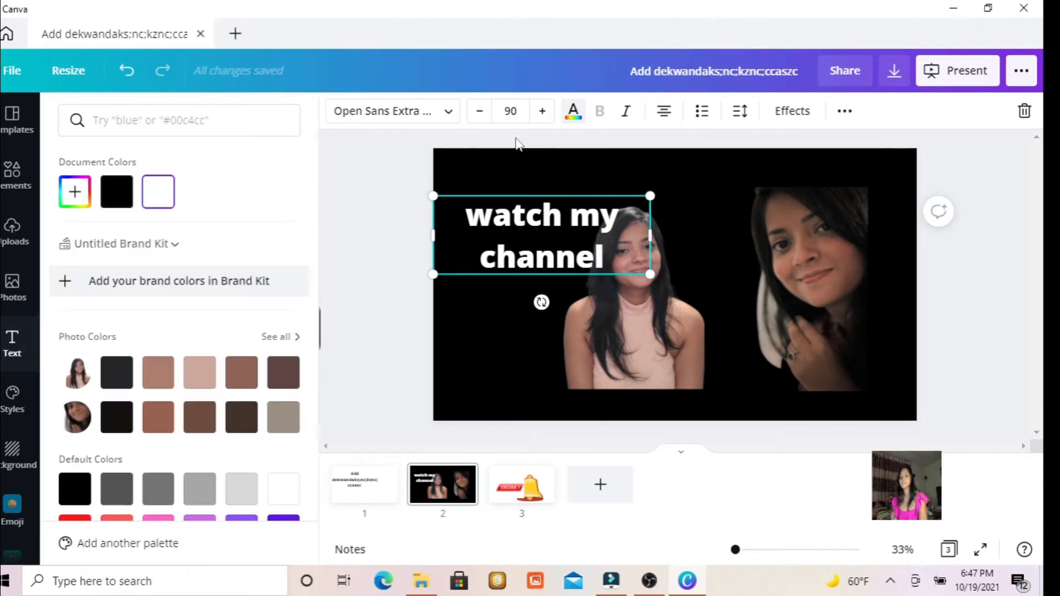
left_click(447, 117)
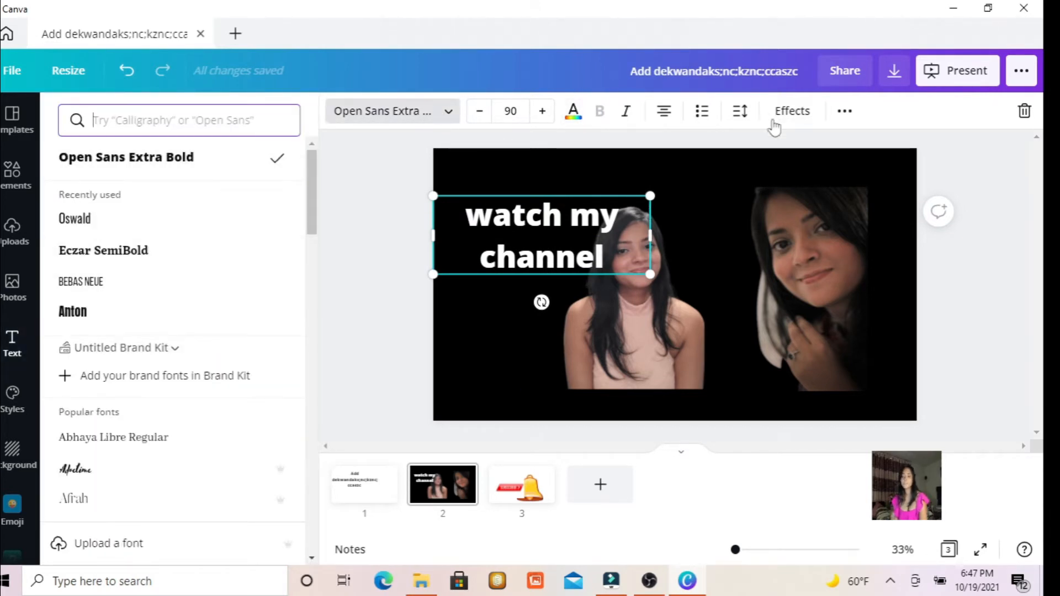
left_click(789, 111)
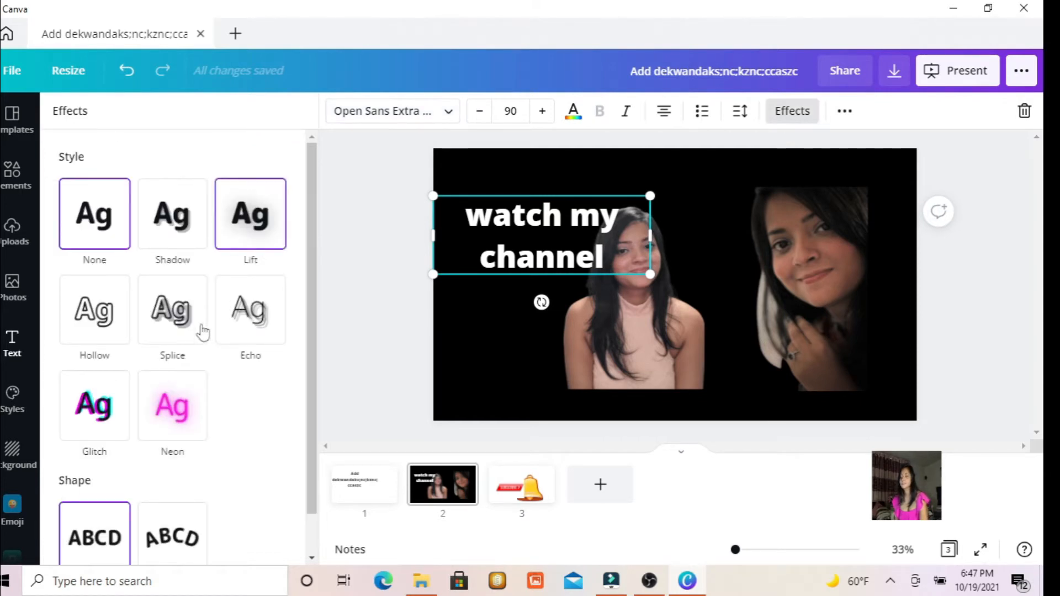
left_click(96, 409)
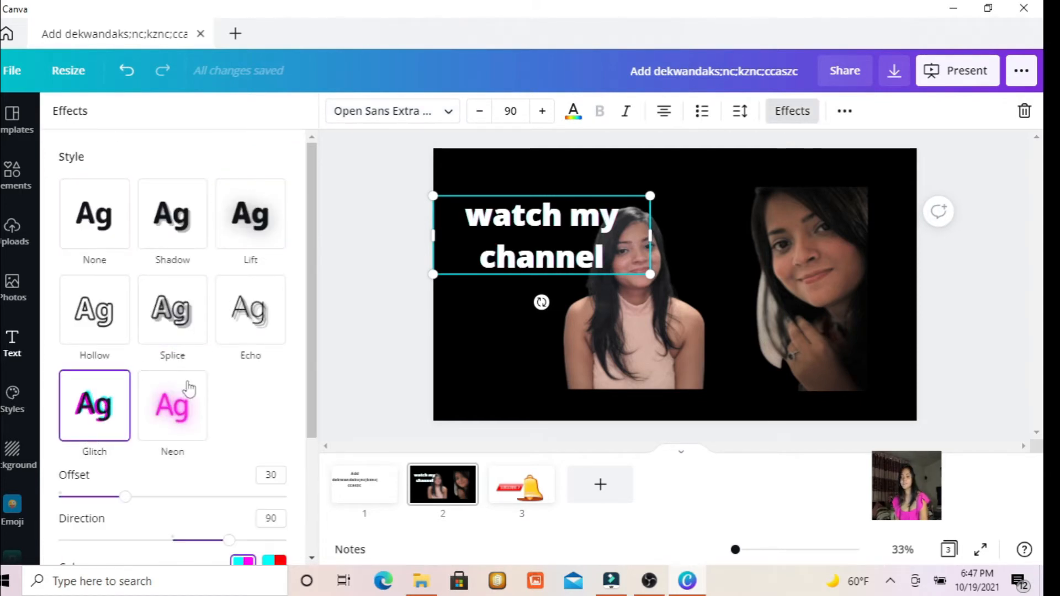
Change the text colour of the "watch my channel" heading to the default red.
left_click(574, 112)
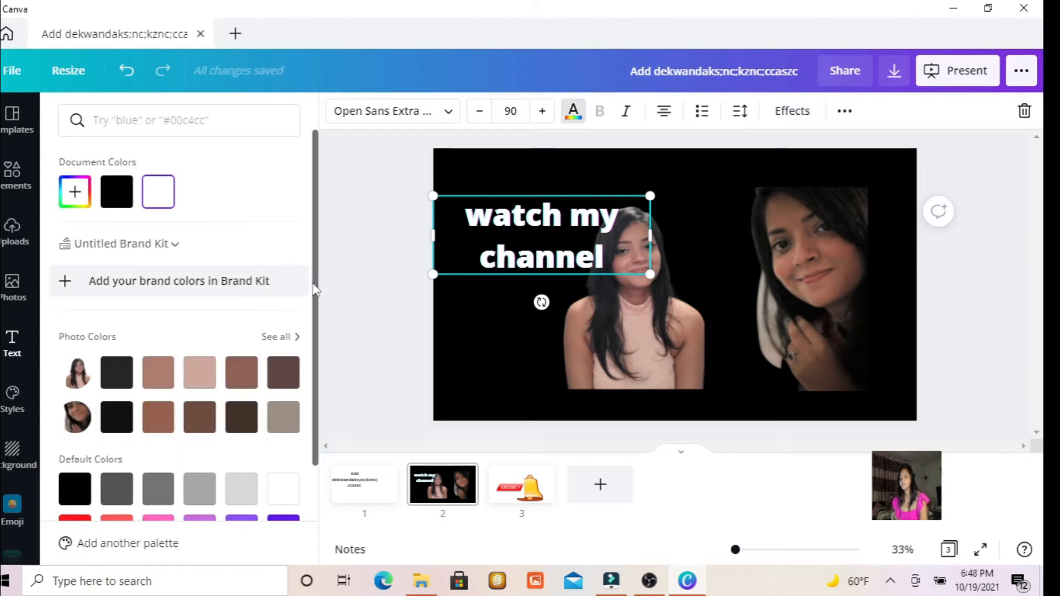
scroll(317, 291, "down", 3)
left_click(69, 409)
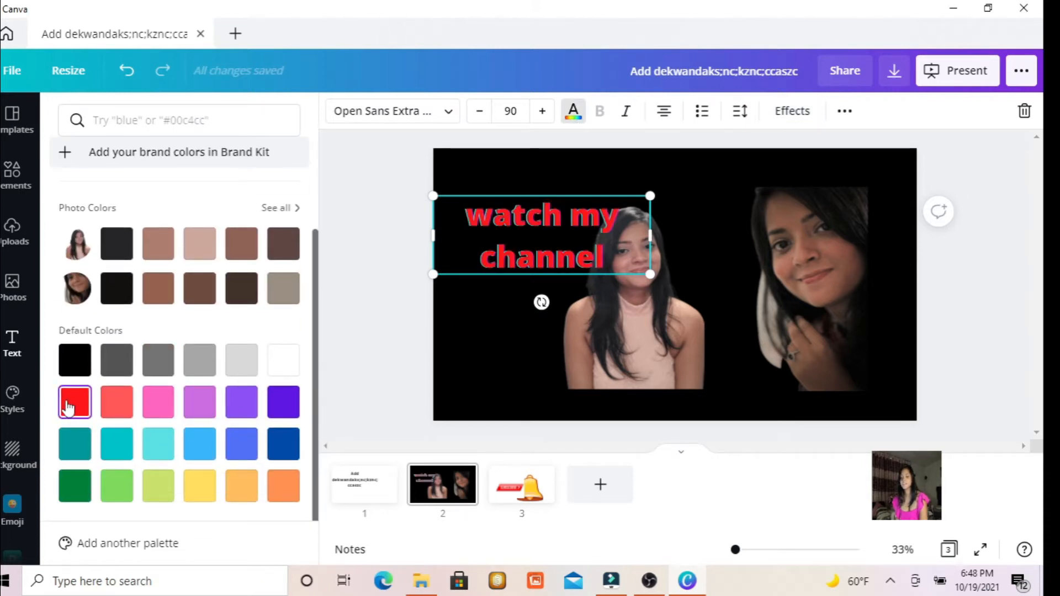
left_click(574, 112)
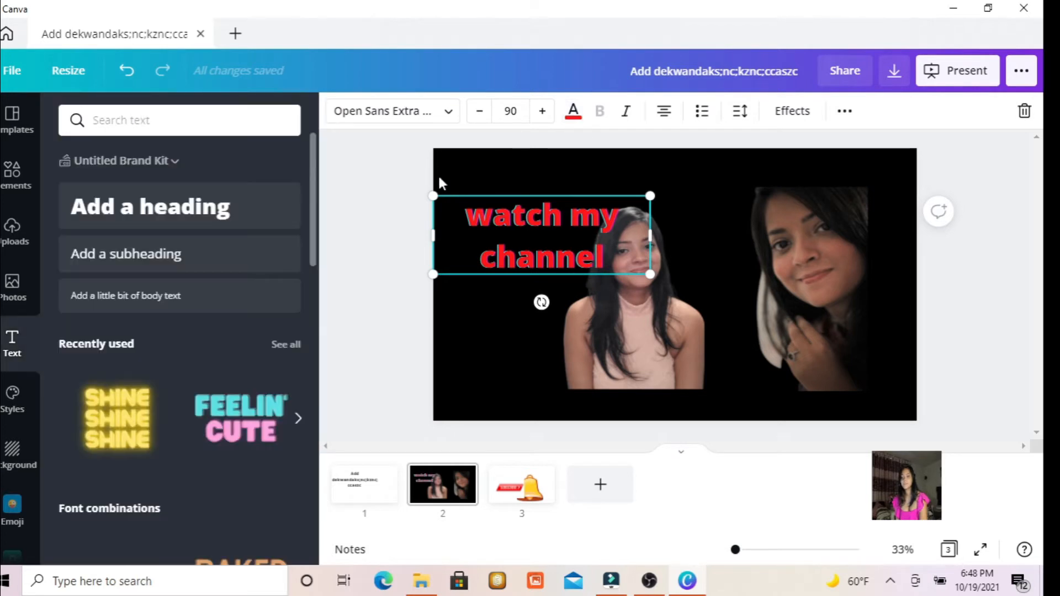
Try the Echo and Splice effects on the red "watch my channel" heading, and switch it to Hollow.
left_click(784, 113)
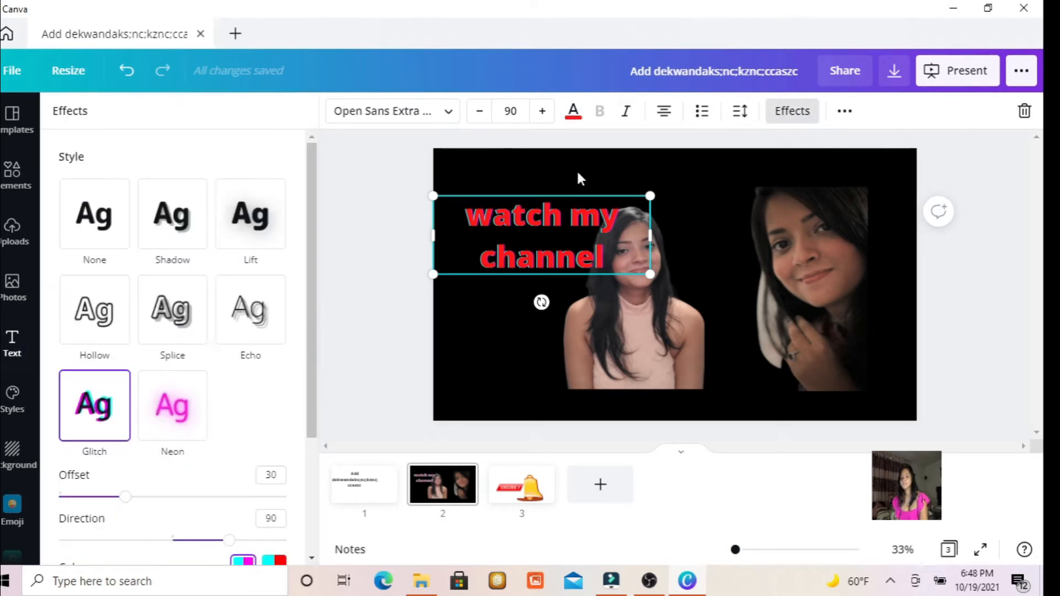
left_click(238, 325)
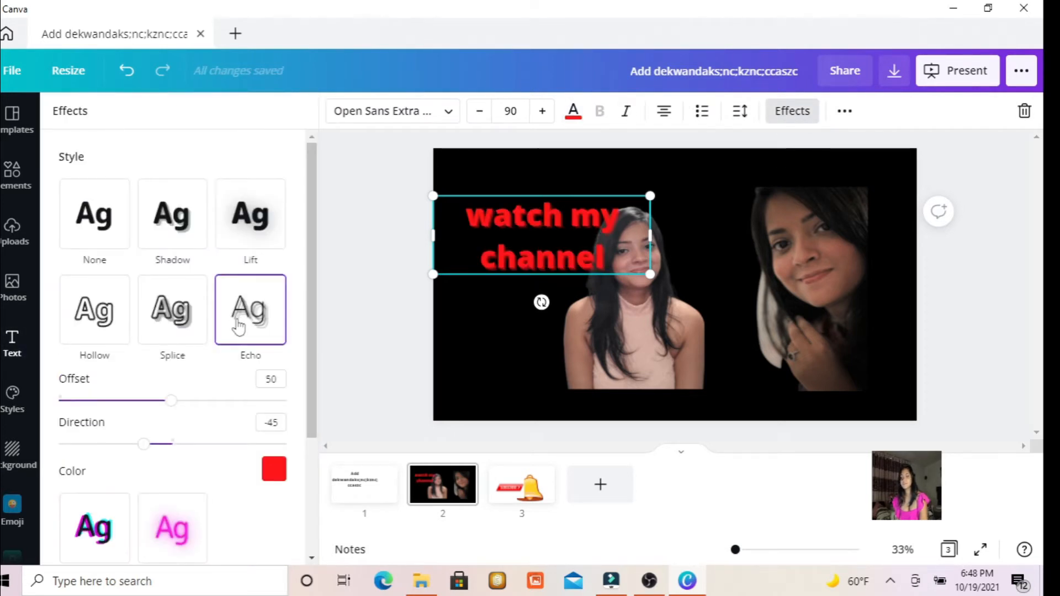
left_click(171, 310)
left_click(86, 313)
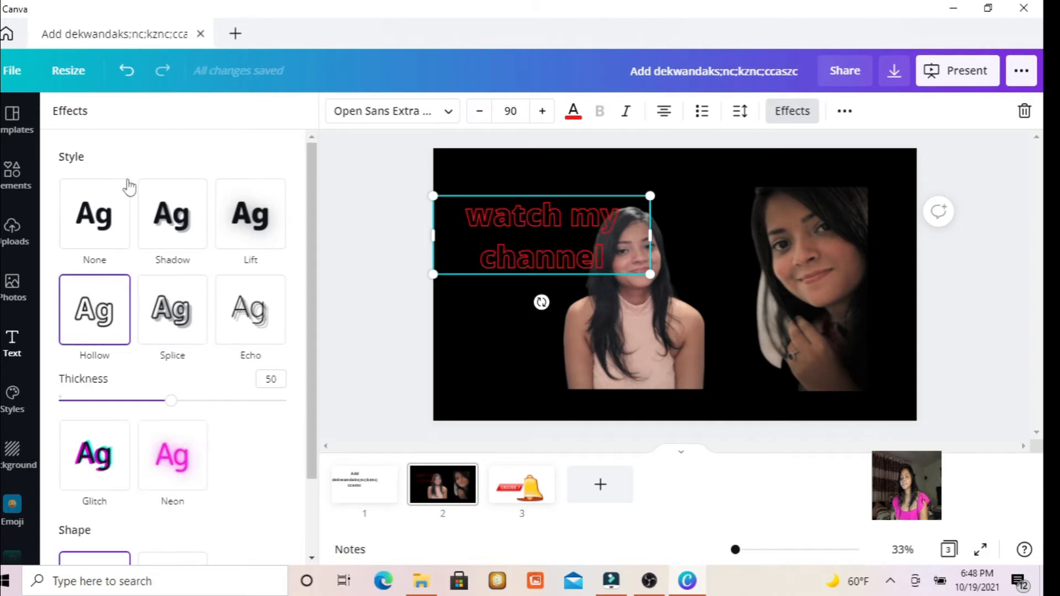
Remove the Hollow effect from the "watch my channel" heading.
left_click(102, 226)
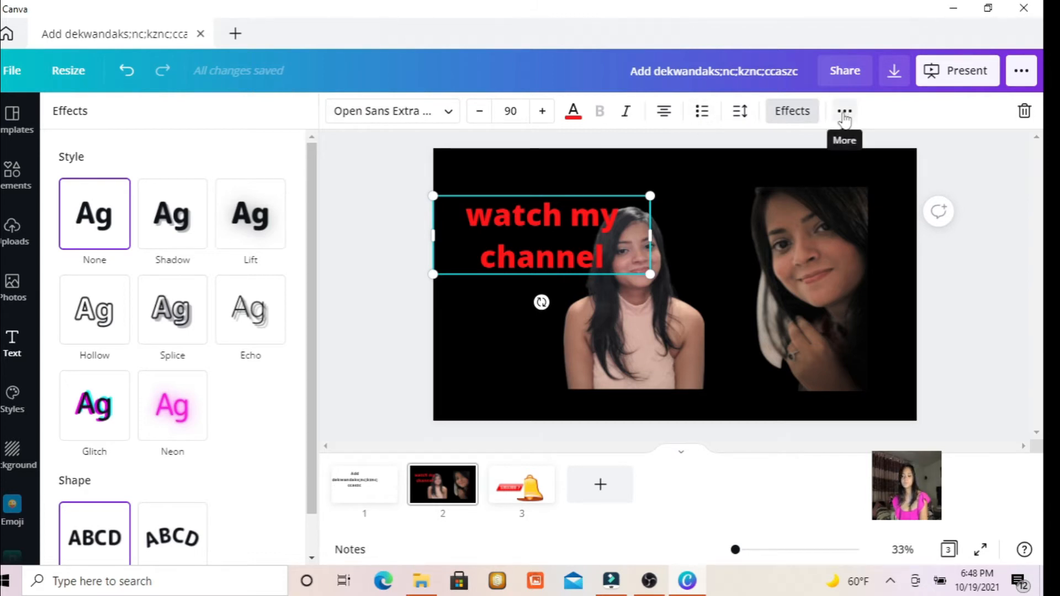
Look through the publishing and sharing options available for the design.
left_click(1021, 72)
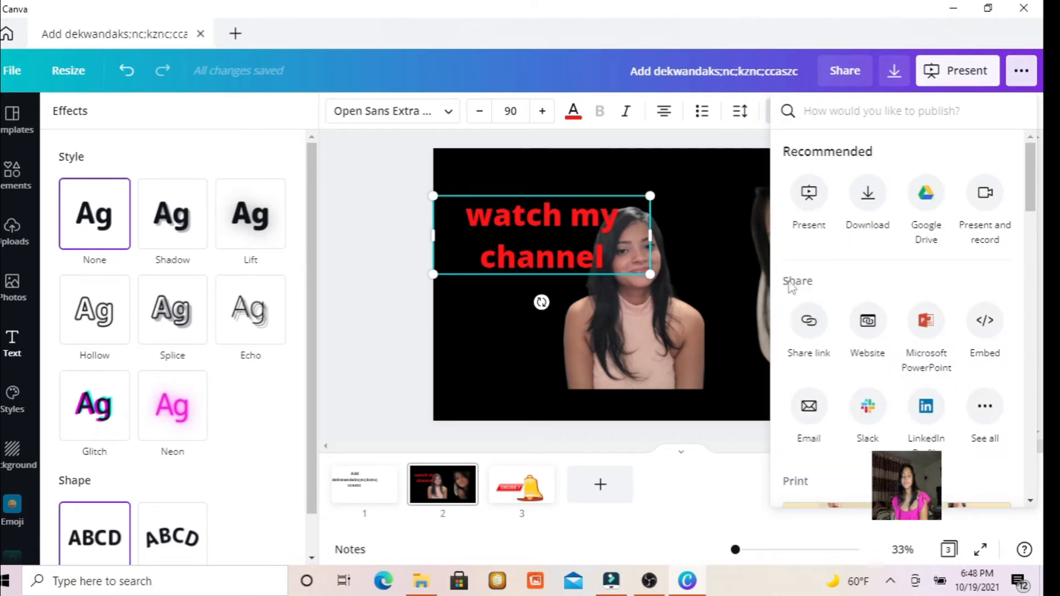
left_click(1020, 71)
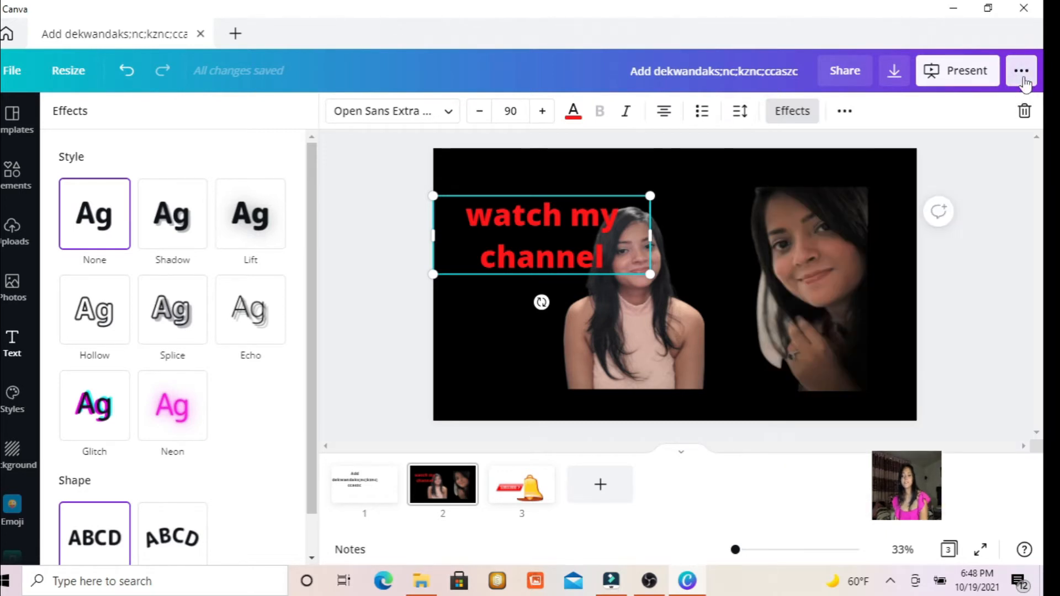
left_click(1020, 70)
scroll(952, 194, "down", 1)
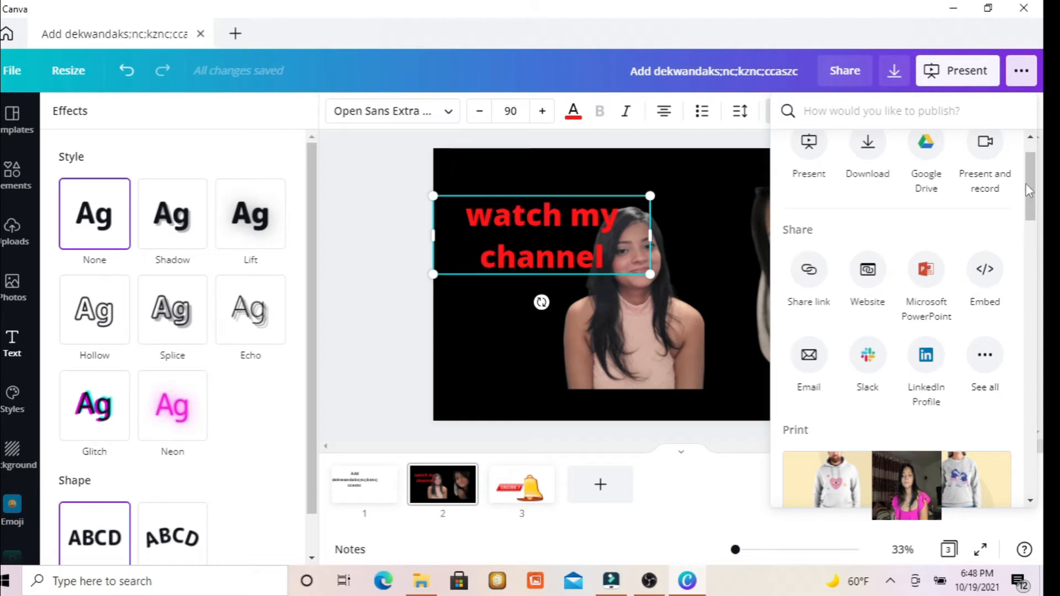
scroll(1034, 190, "down", 4)
scroll(1015, 147, "up", 5)
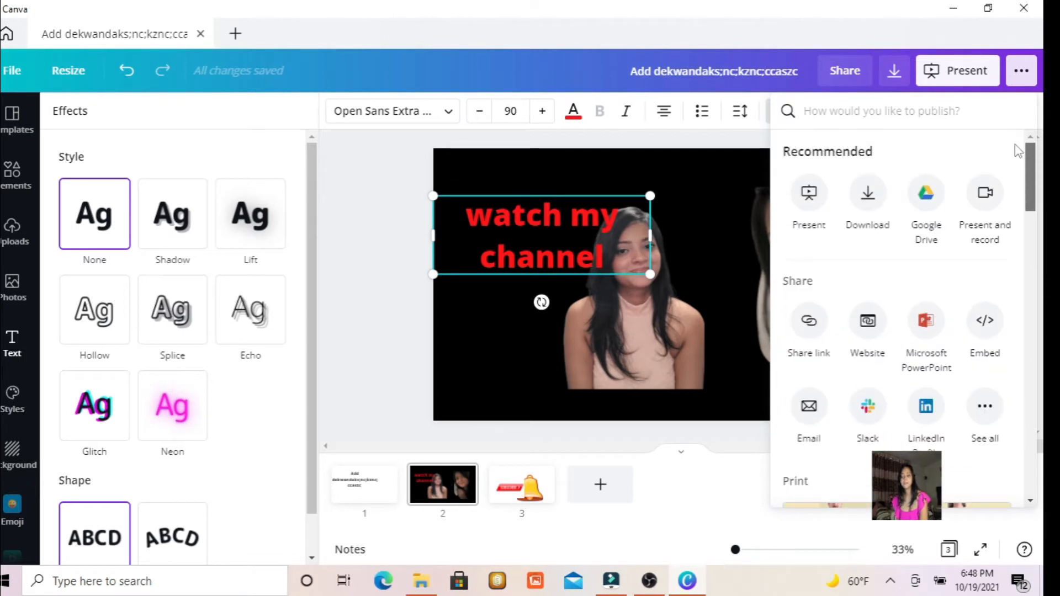
left_click(492, 332)
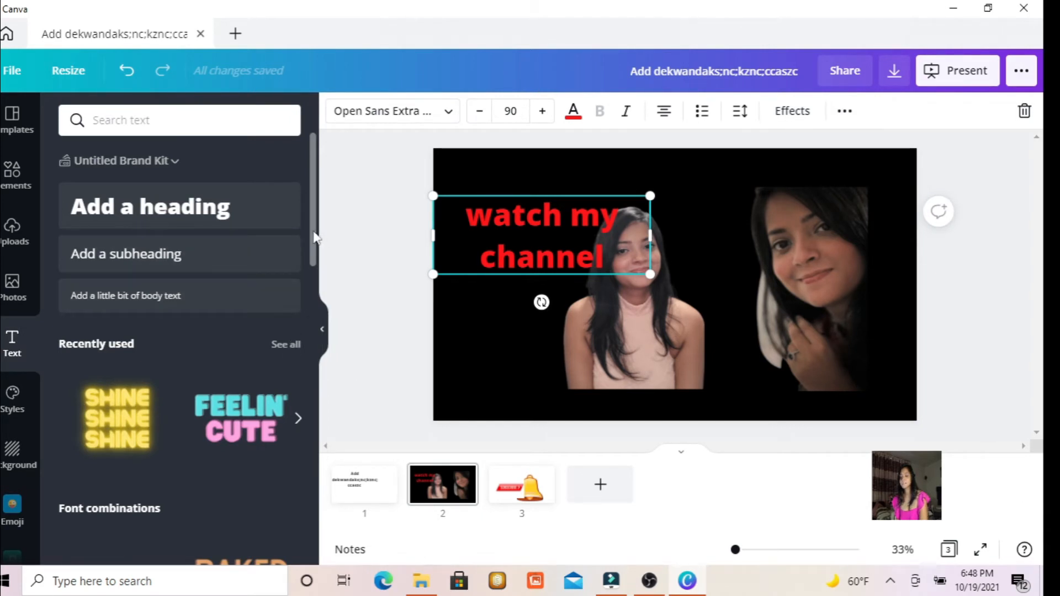
Delete both cut-out photos and the "watch my channel" heading from the black slide.
left_click_drag(315, 237, 314, 321)
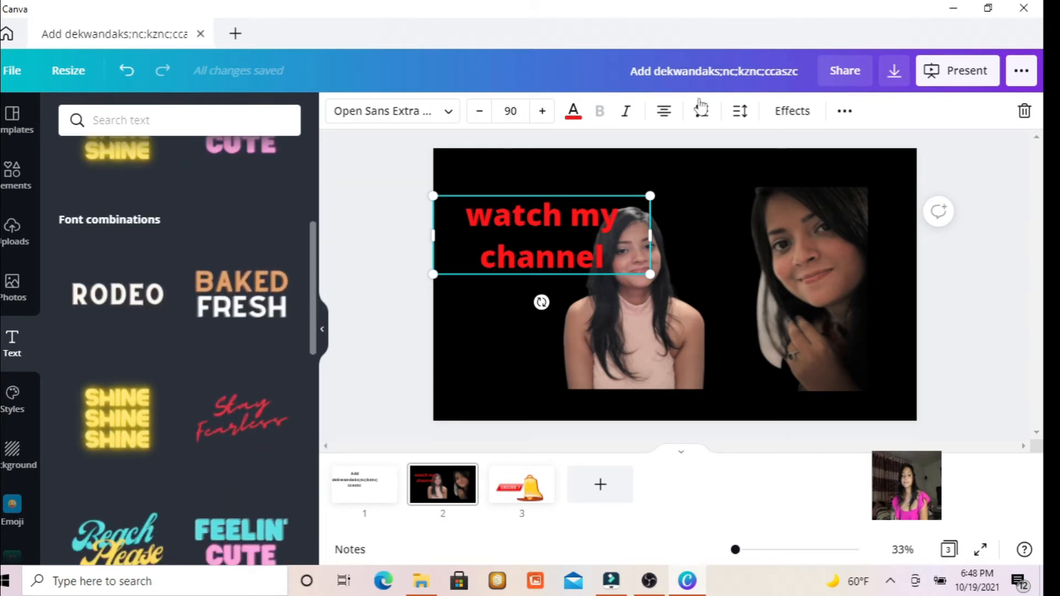
left_click(823, 243)
key("Delete")
left_click(624, 331)
key("Delete")
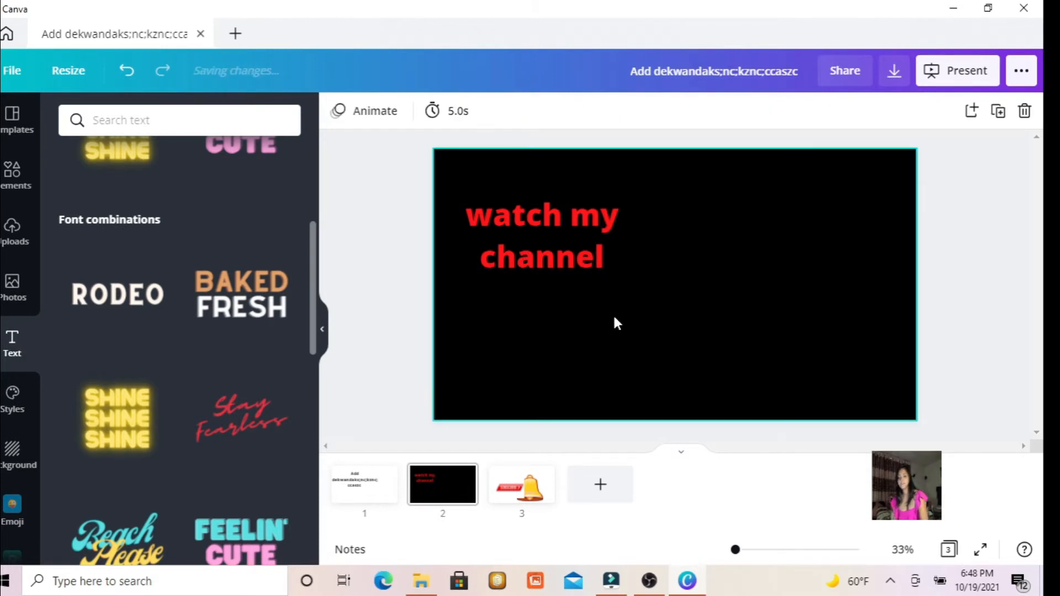
left_click(559, 247)
key("Delete")
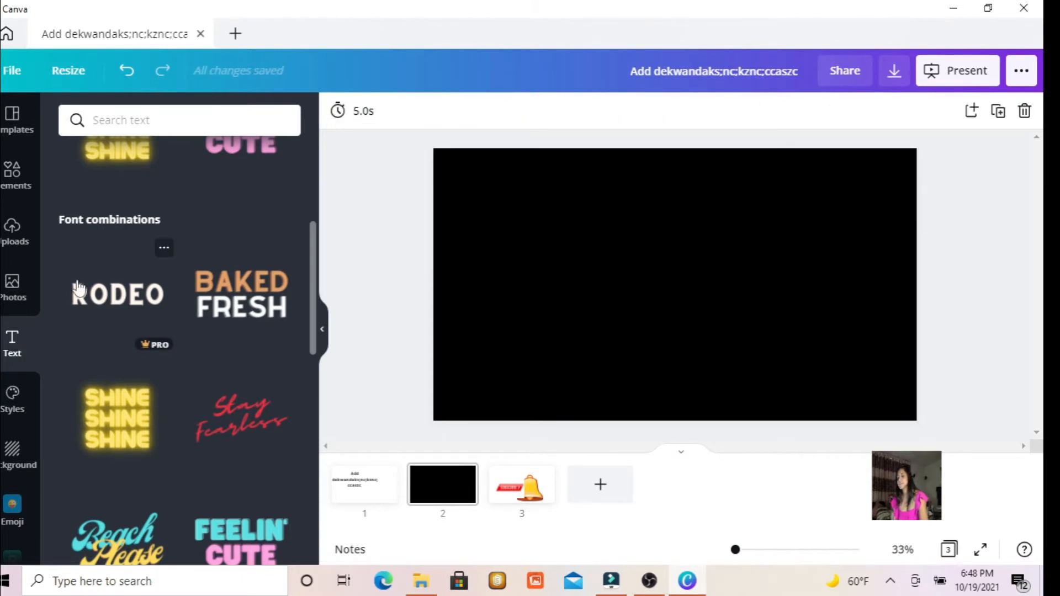
Add the recently used colour-changing burst-lines graphic to the black slide.
left_click(17, 185)
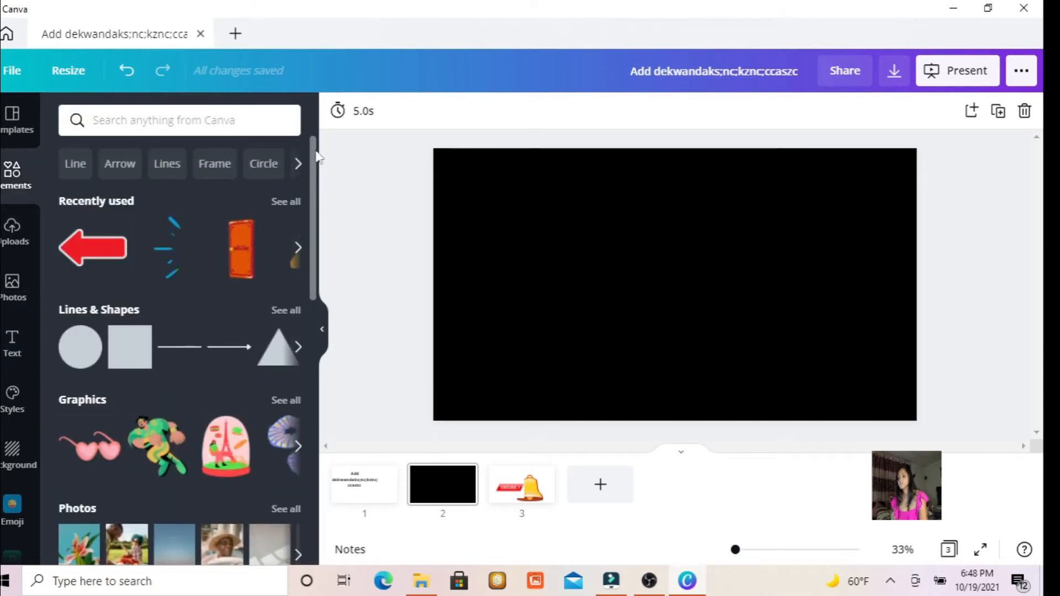
left_click_drag(166, 248, 568, 230)
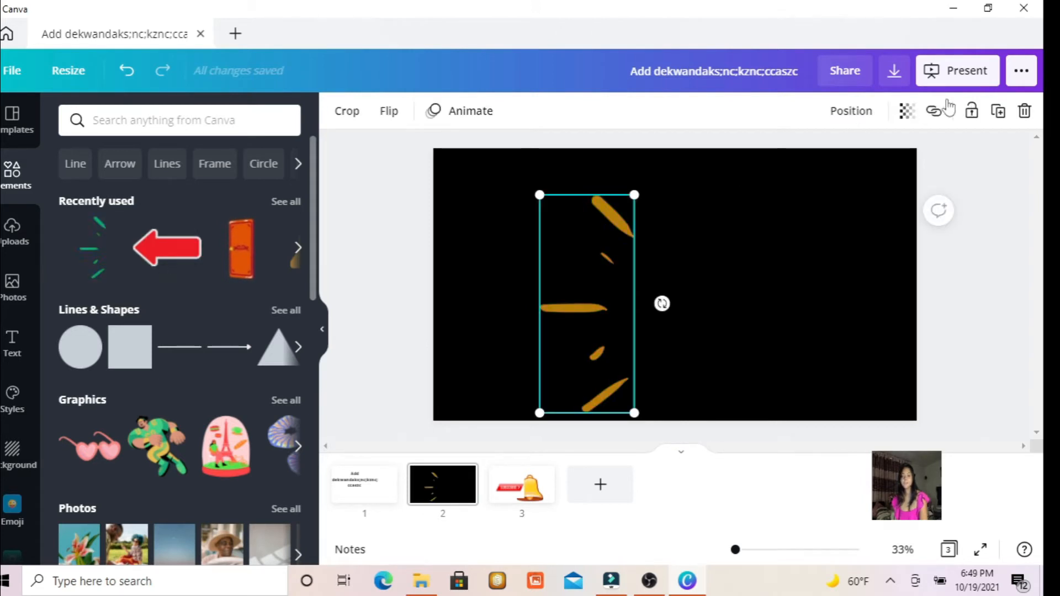
Preview the download settings with PNG as the file type, and delete the burst-lines graphic from the slide.
left_click(1020, 70)
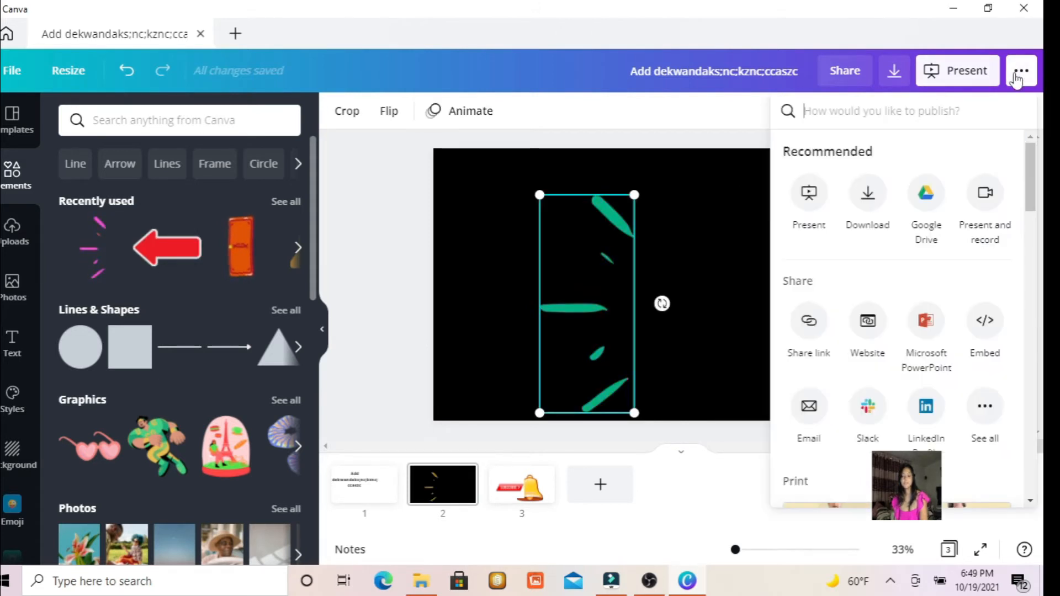
left_click(864, 191)
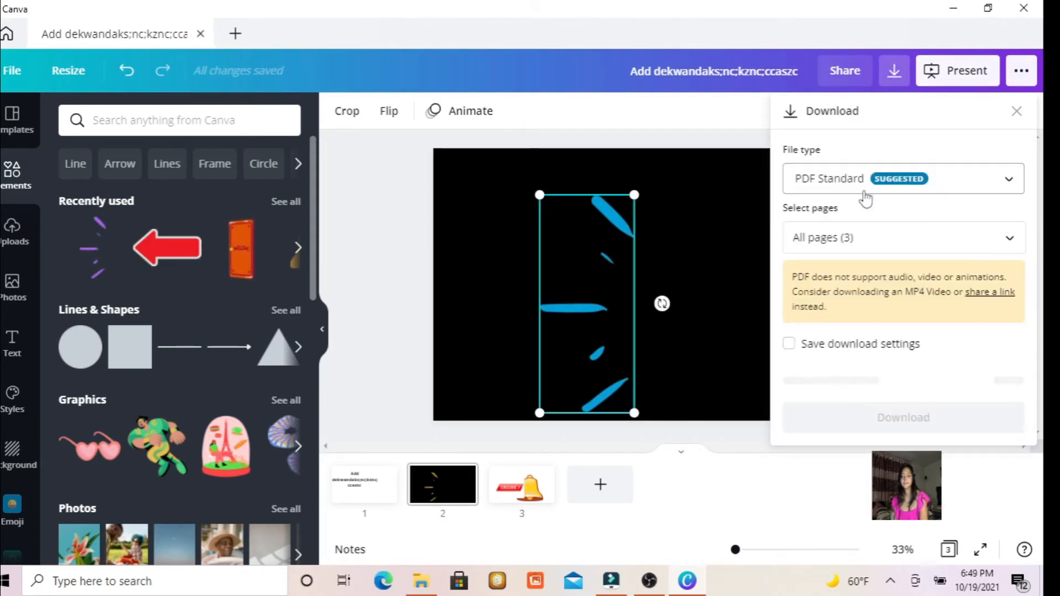
left_click(947, 186)
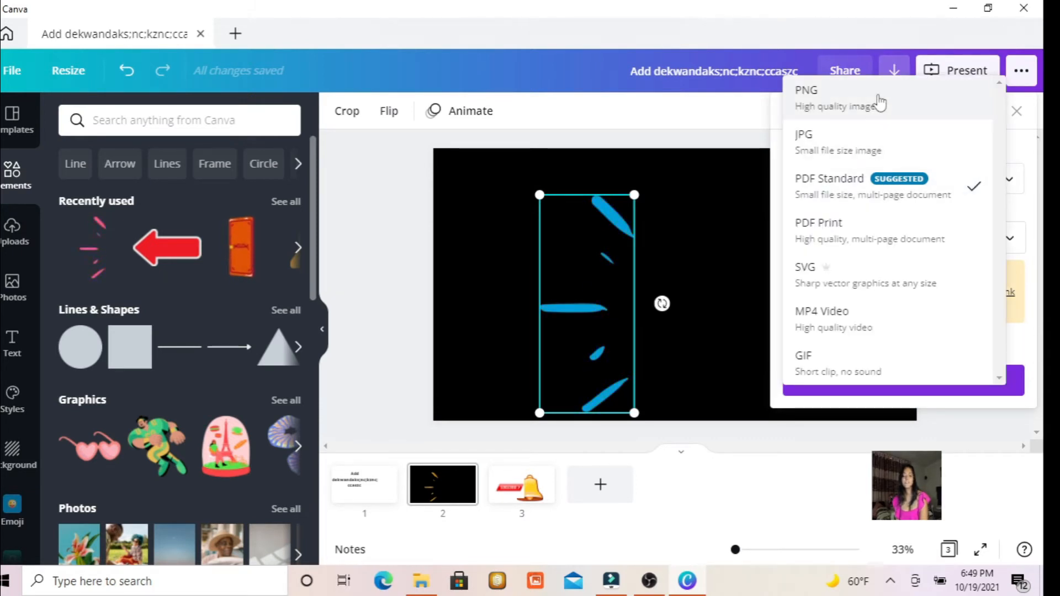
left_click(879, 102)
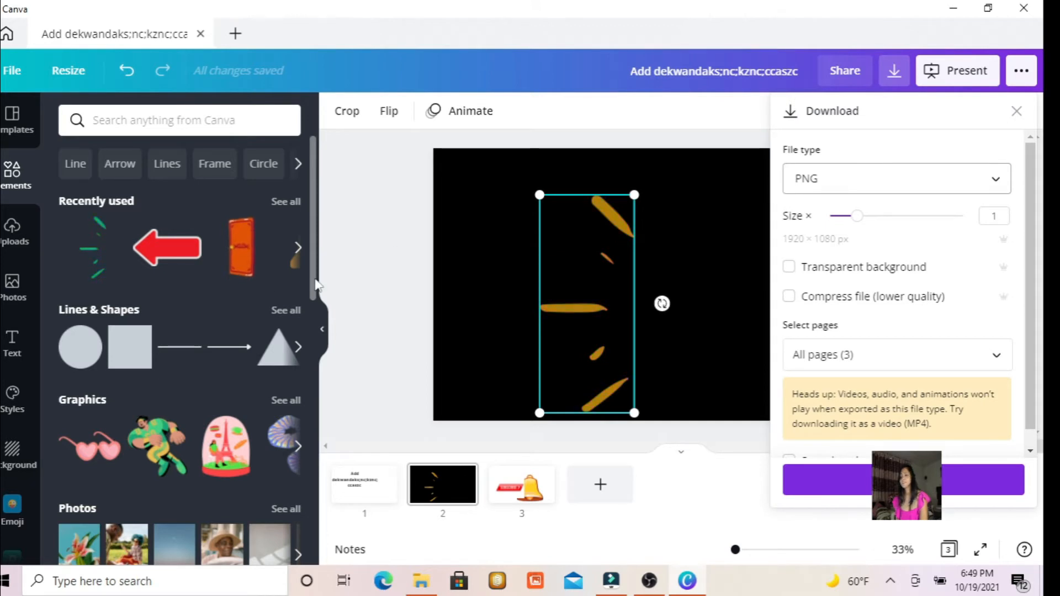
left_click(86, 459)
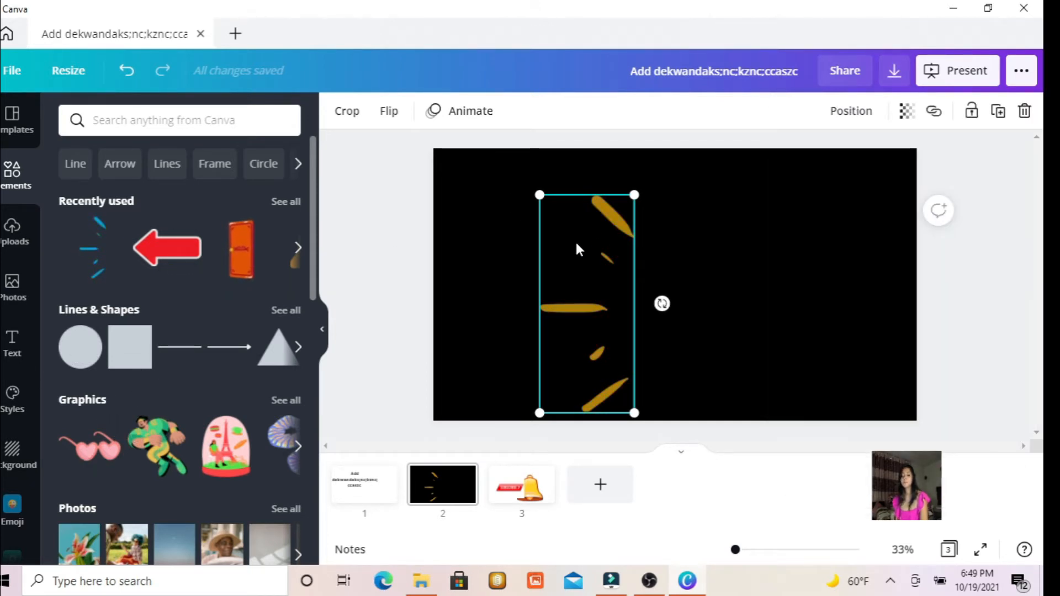
key("Delete")
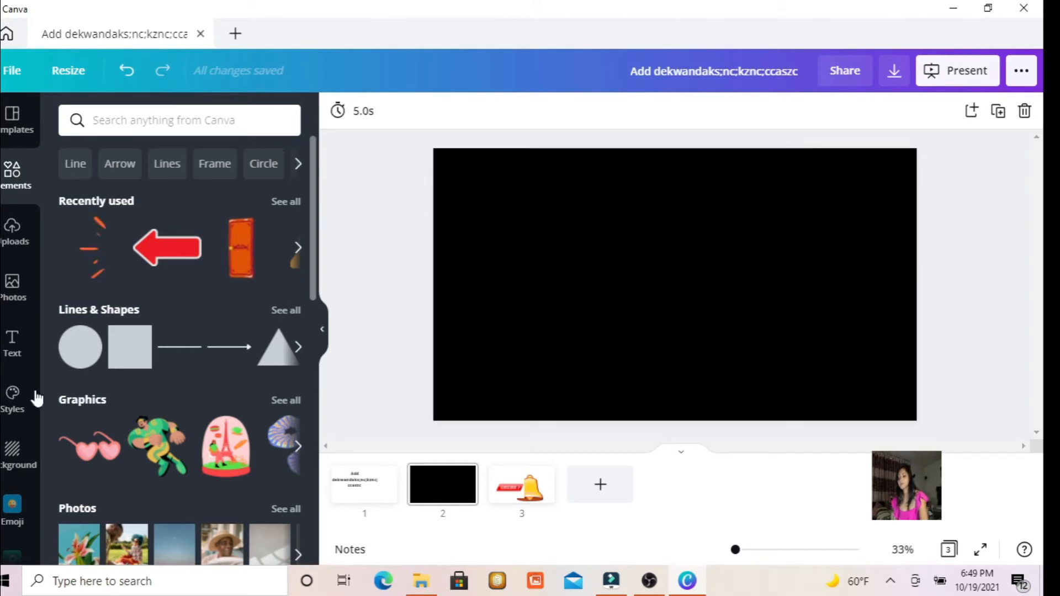
Place the uploaded portrait in the pink sleeveless top on the right half of the black slide.
left_click(11, 245)
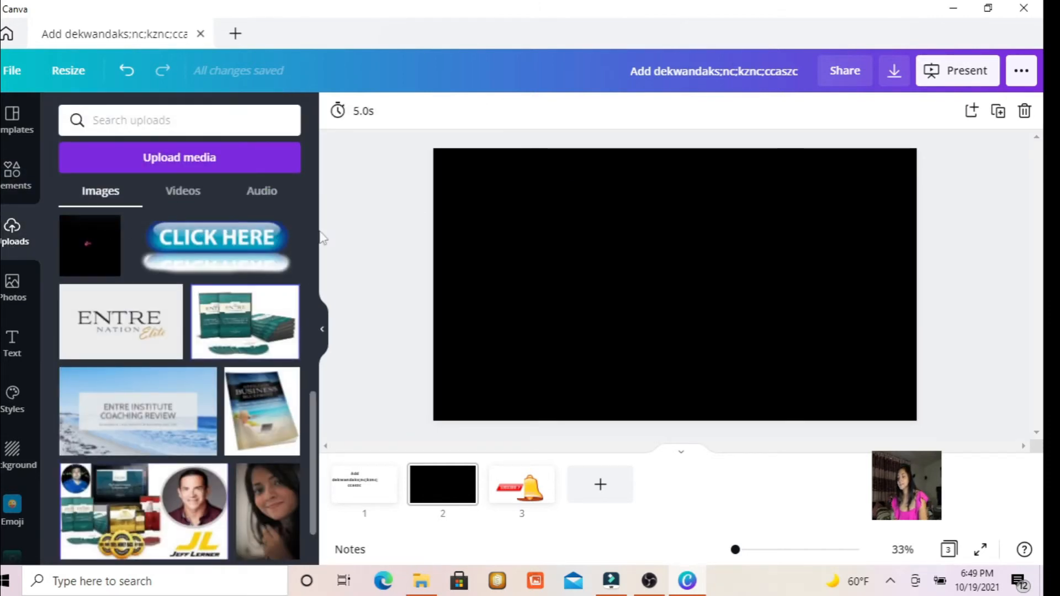
left_click_drag(315, 441, 276, 321)
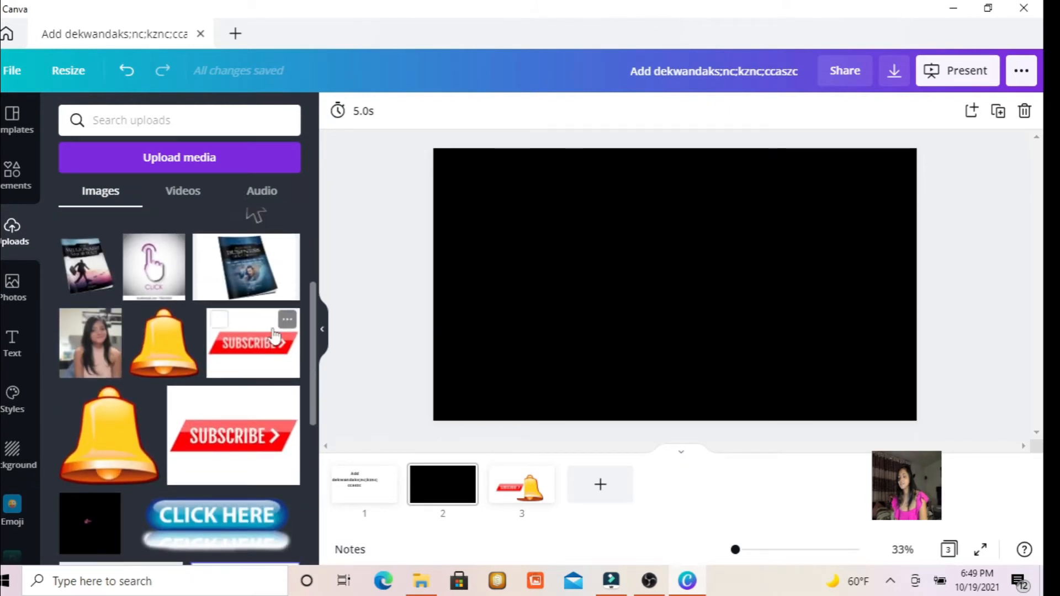
left_click(1026, 74)
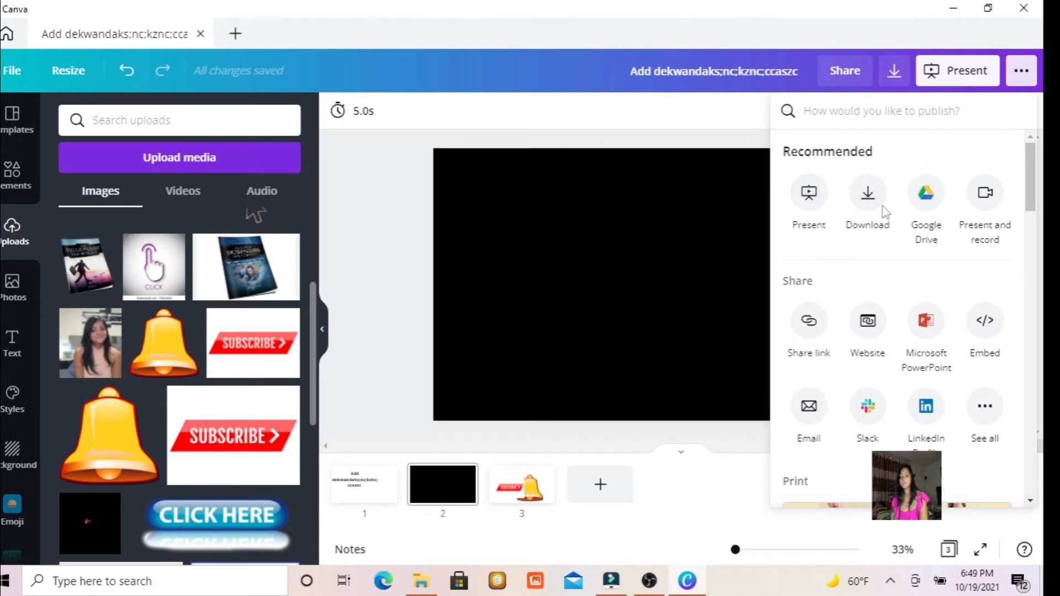
left_click(375, 200)
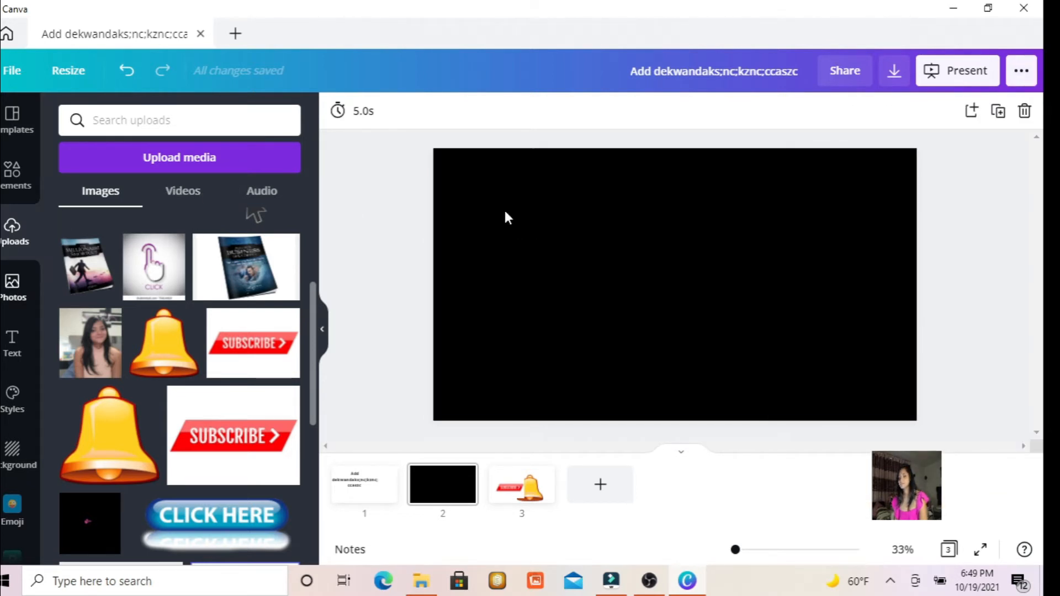
left_click_drag(83, 331, 715, 231)
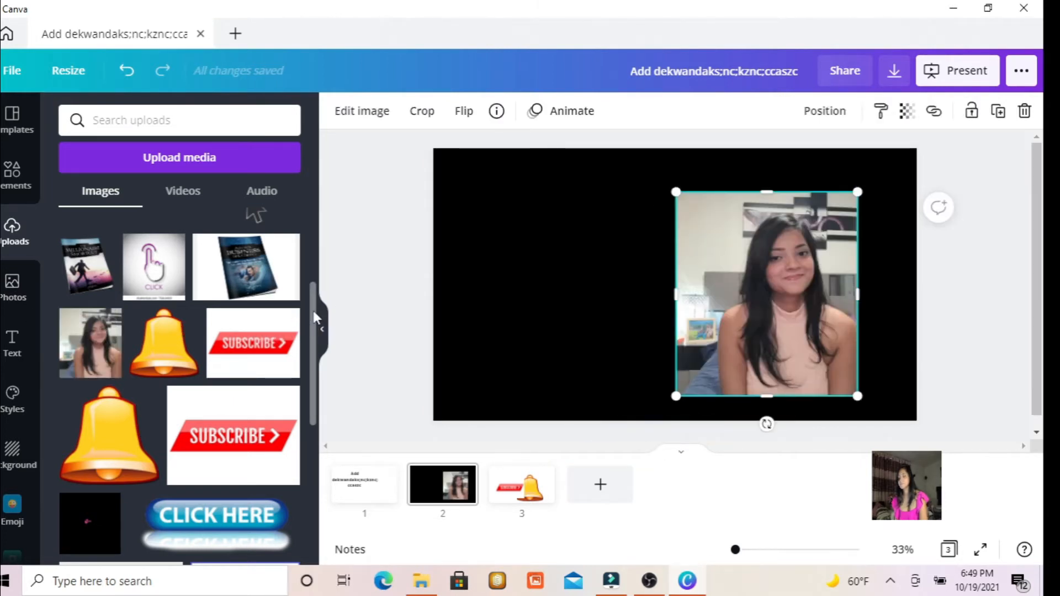
Add the recently used burst-lines graphic and the orange door graphic to the left of the portrait.
mouse_move(297, 335)
scroll(246, 382, "up", 5)
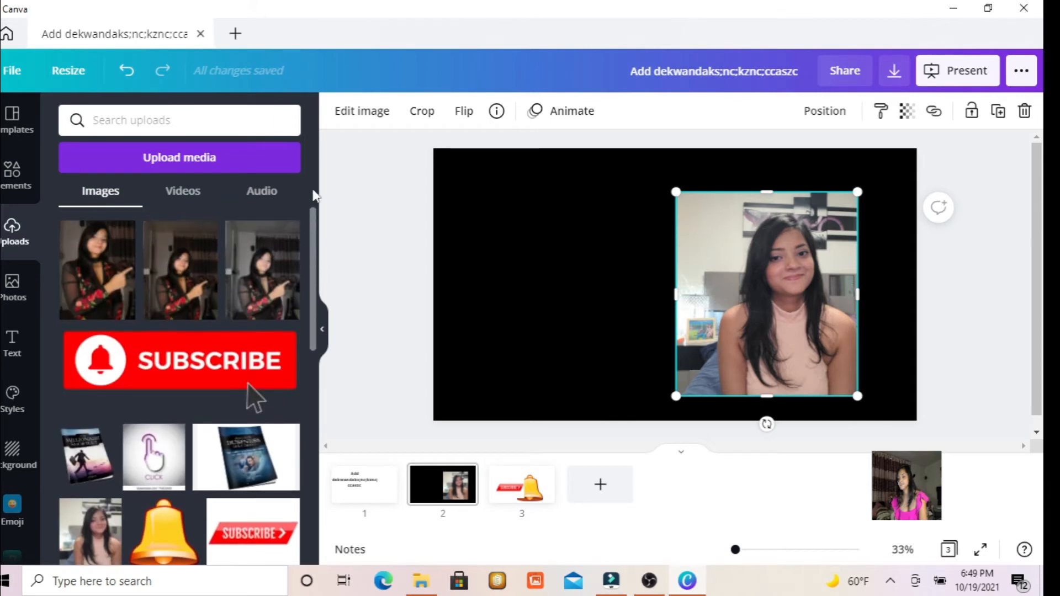
left_click(12, 283)
left_click(10, 175)
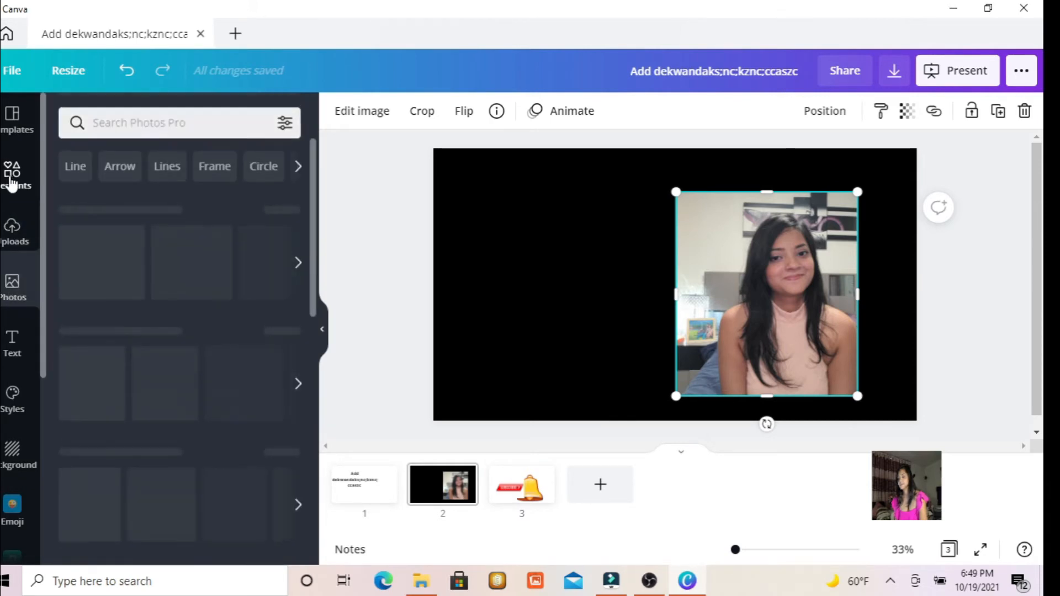
mouse_move(269, 241)
left_mouse_down()
mouse_move(509, 279)
mouse_move(513, 237)
left_mouse_up()
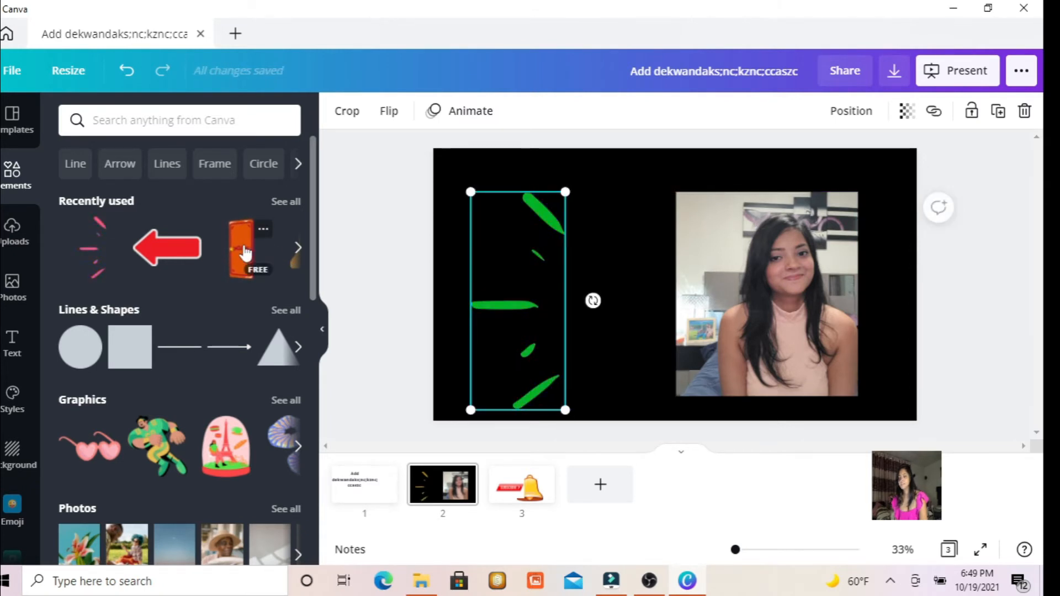
left_click_drag(245, 252, 596, 235)
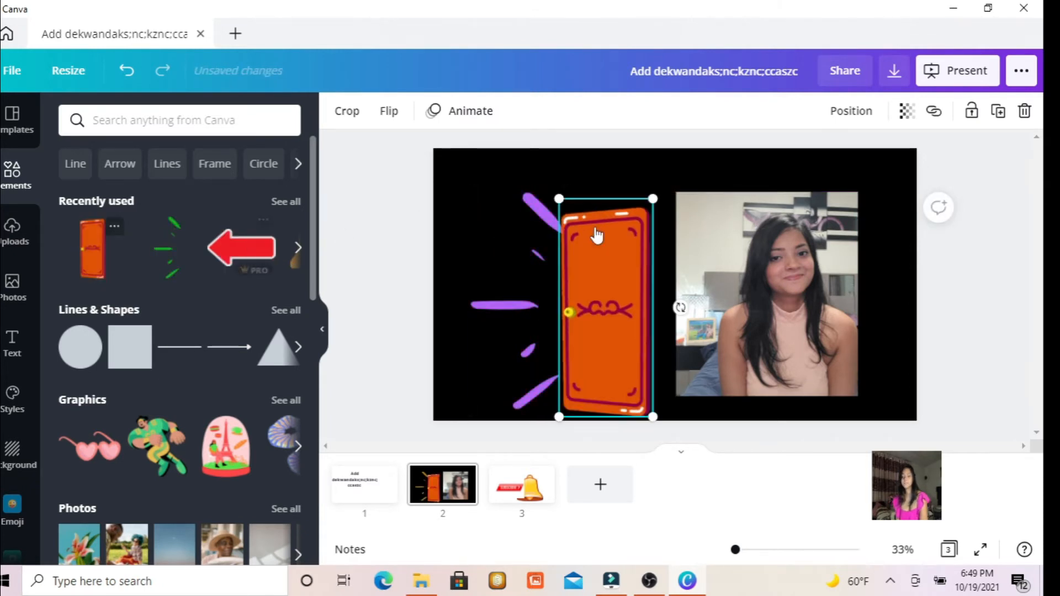
Review the available download file types and check the settings for a PNG download of all pages.
left_click(1021, 70)
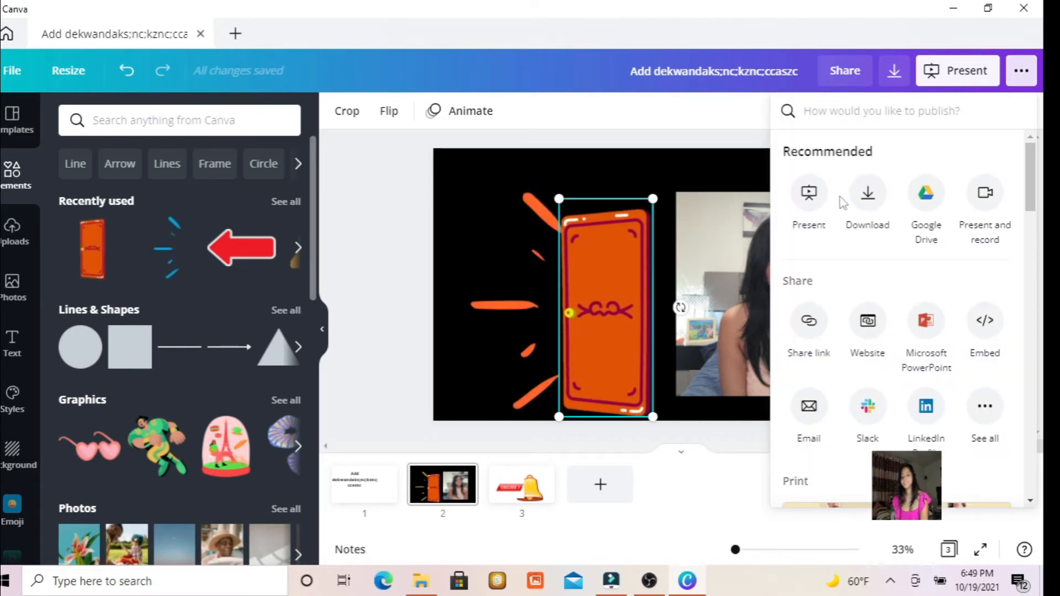
left_click(868, 205)
left_click(987, 178)
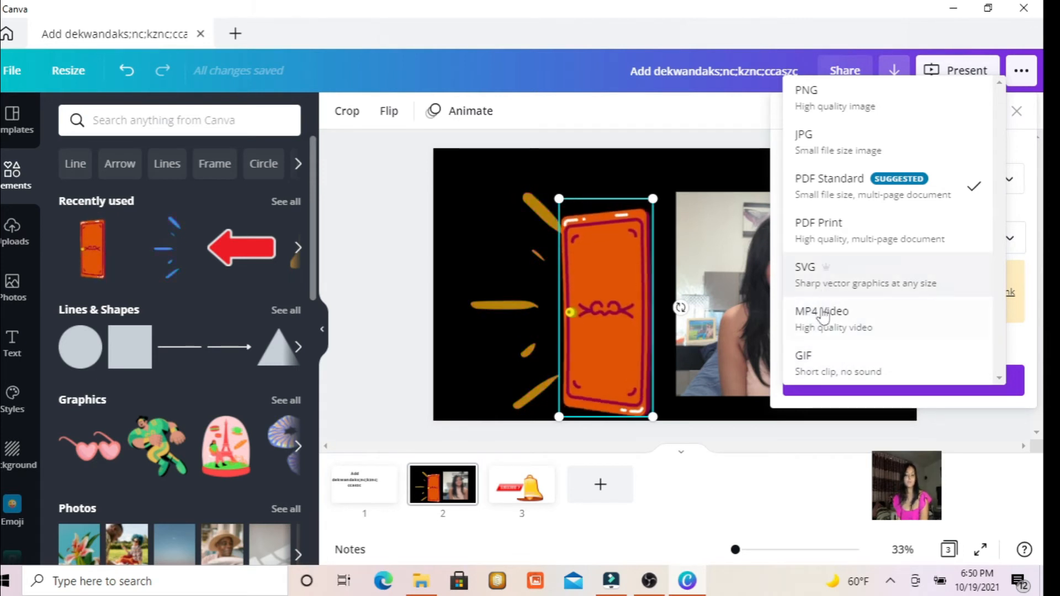
left_click(820, 95)
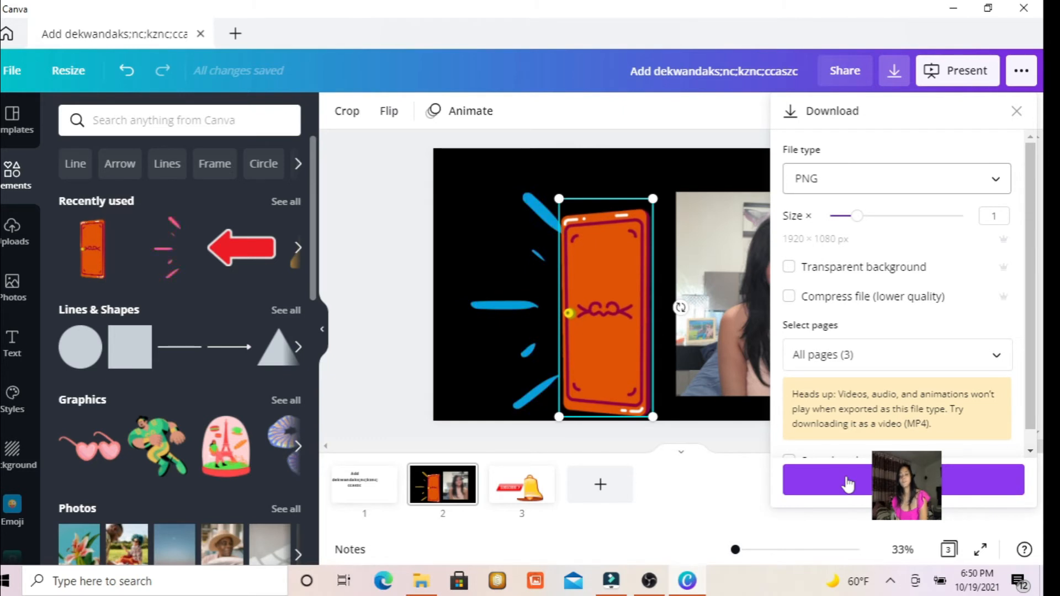
left_click(589, 104)
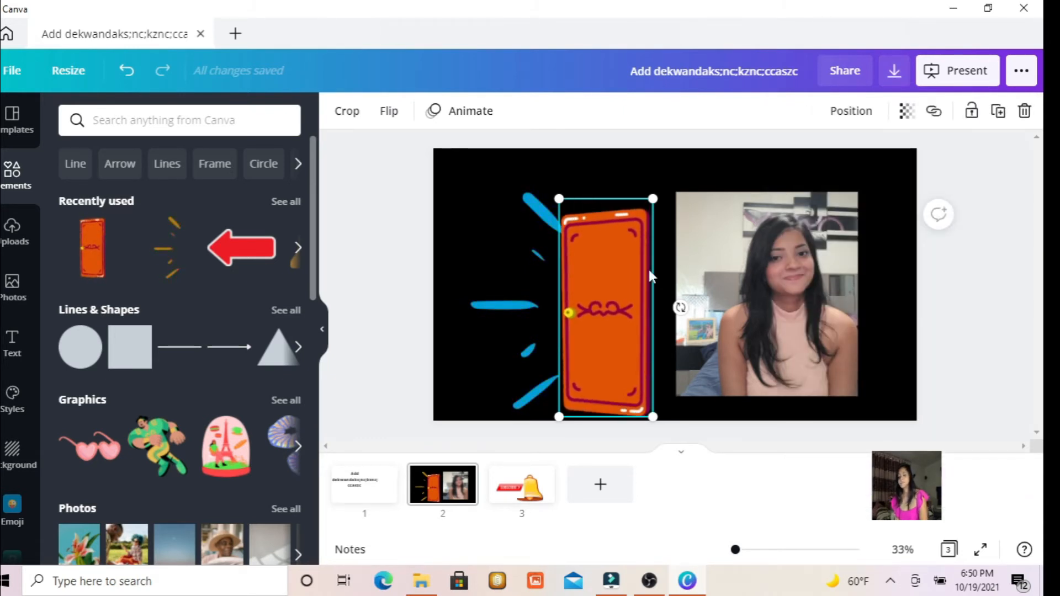
Delete the orange door and the burst-lines graphic from the black slide, keeping the portrait.
left_click(739, 277)
left_click(592, 259)
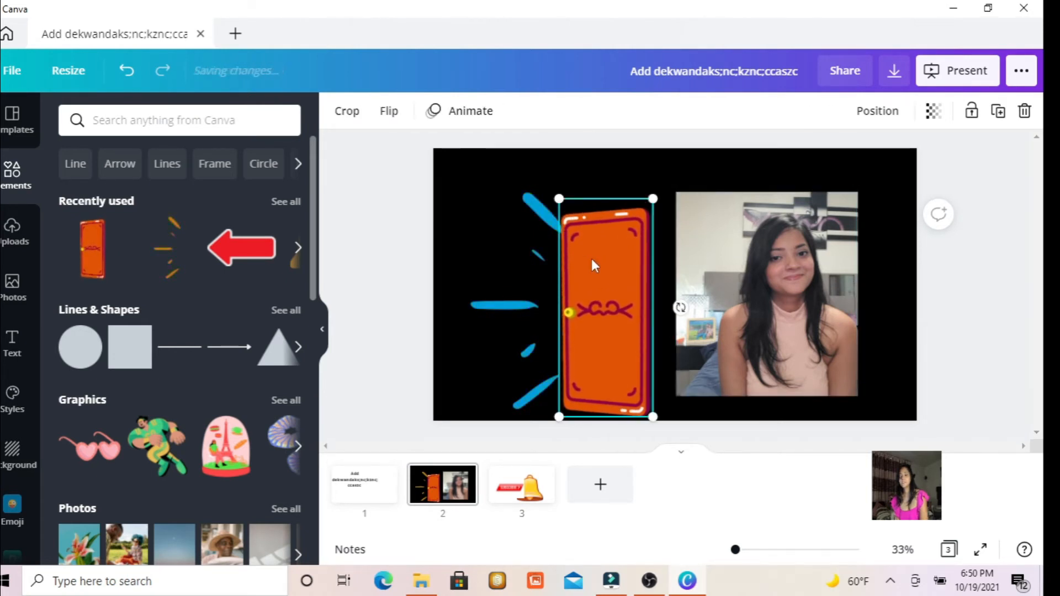
key("Delete")
left_click(525, 228)
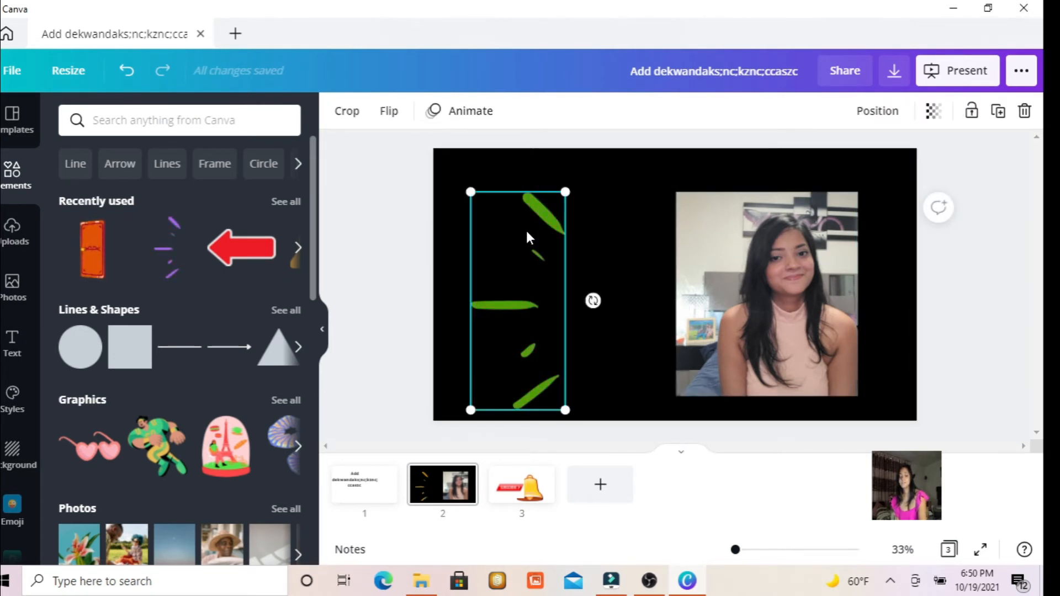
key("Delete")
Remove the background from the portrait on the black slide.
left_click(793, 210)
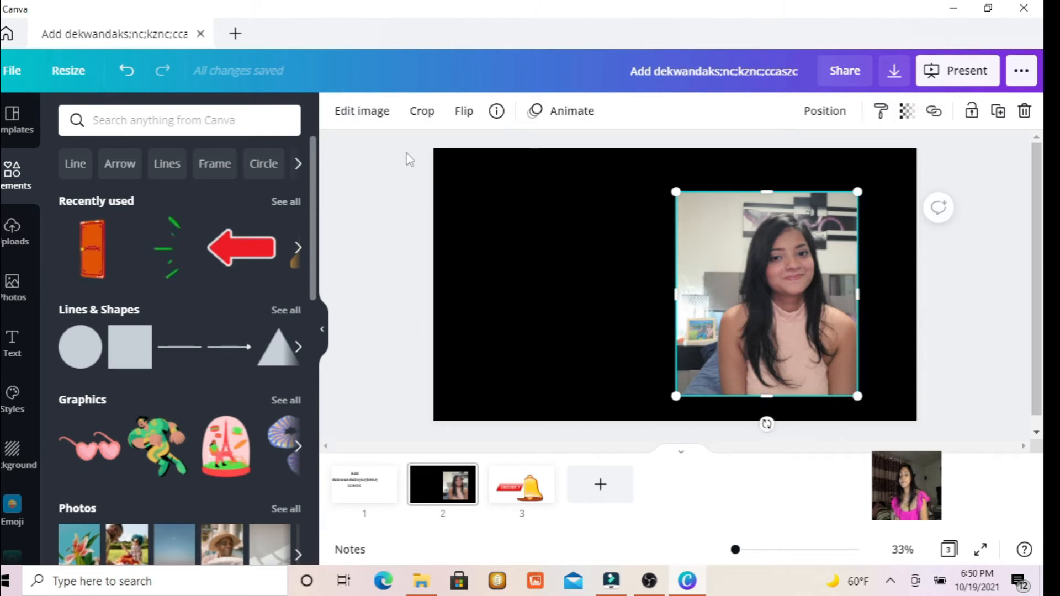
left_click(350, 117)
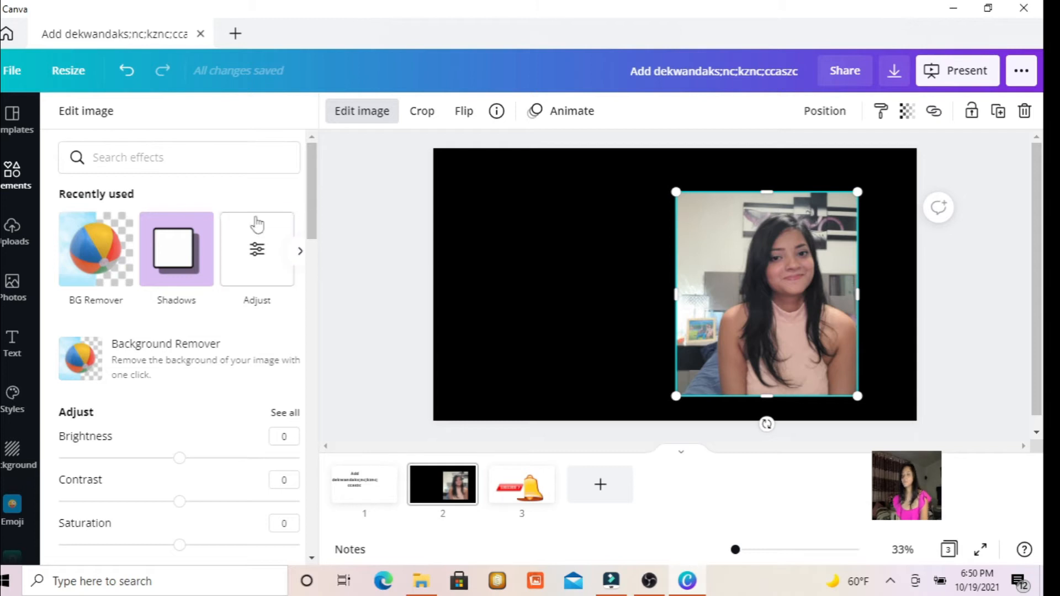
left_click(71, 261)
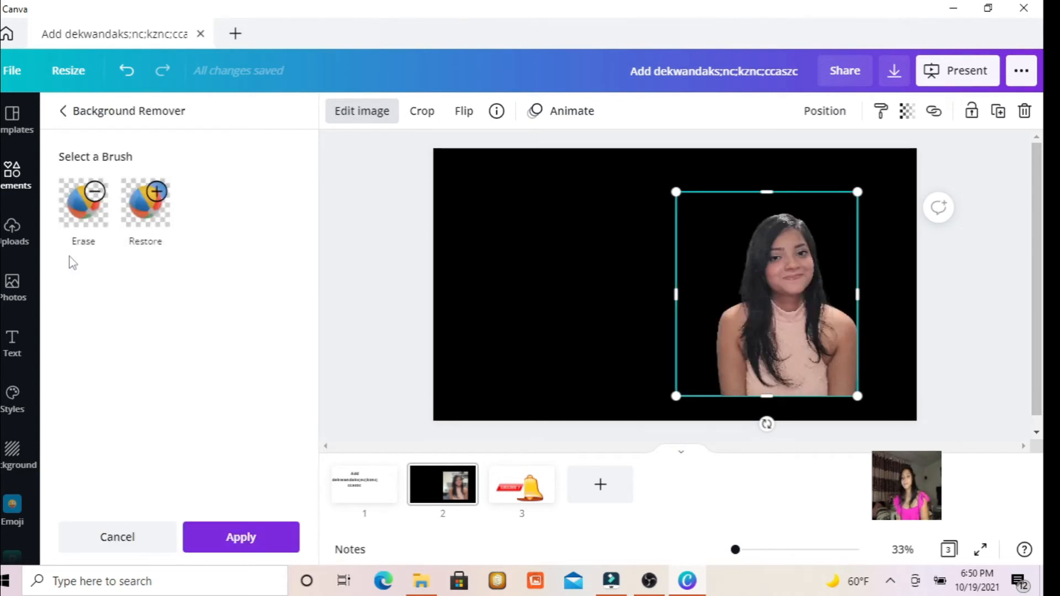
left_click(626, 272)
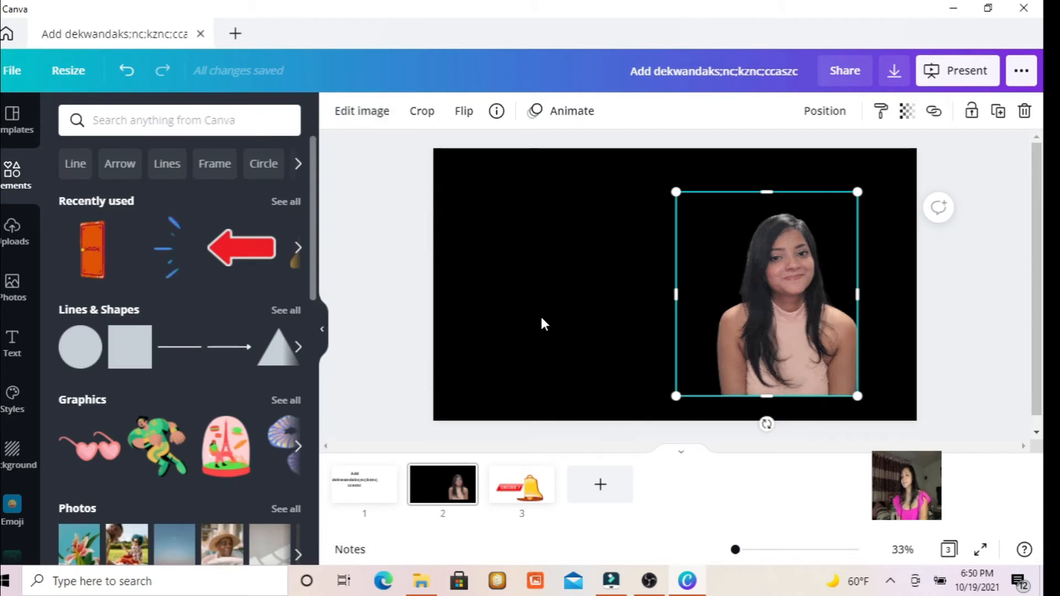
Copy the background-removed portrait on the black slide.
right_click(784, 293)
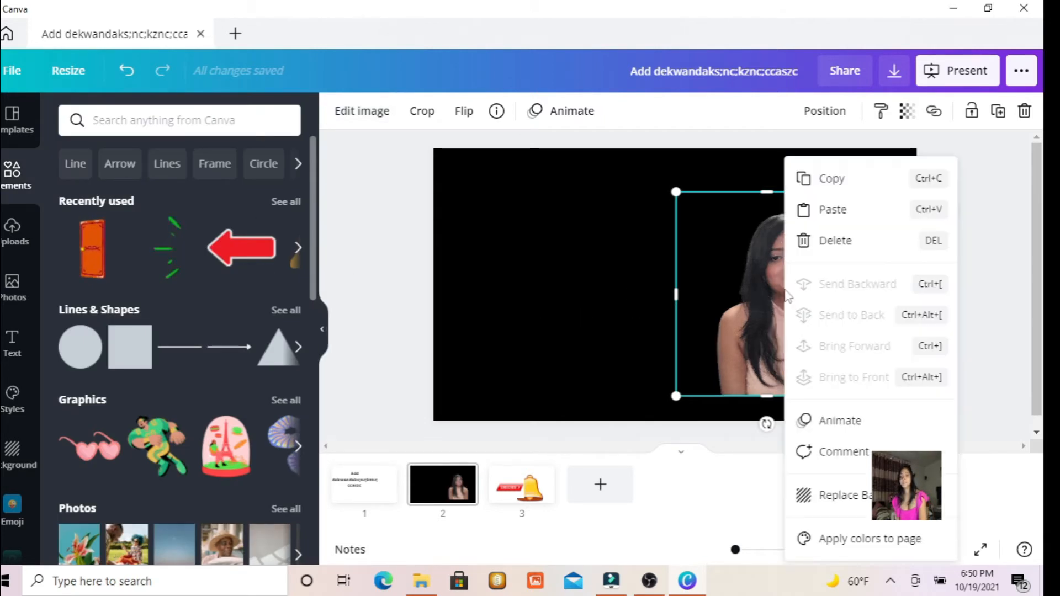
left_click(806, 193)
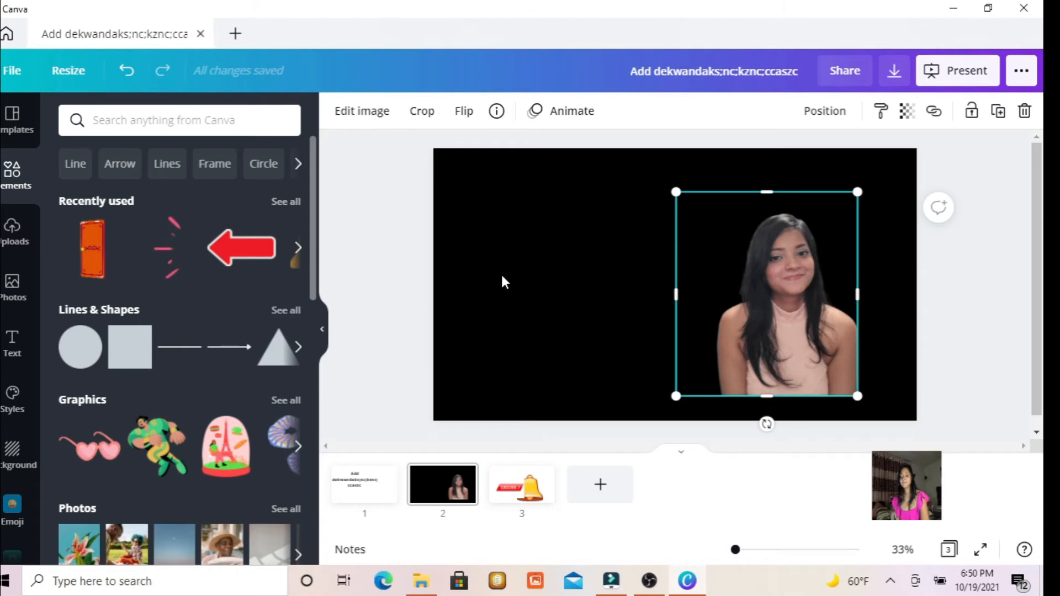
right_click(501, 274)
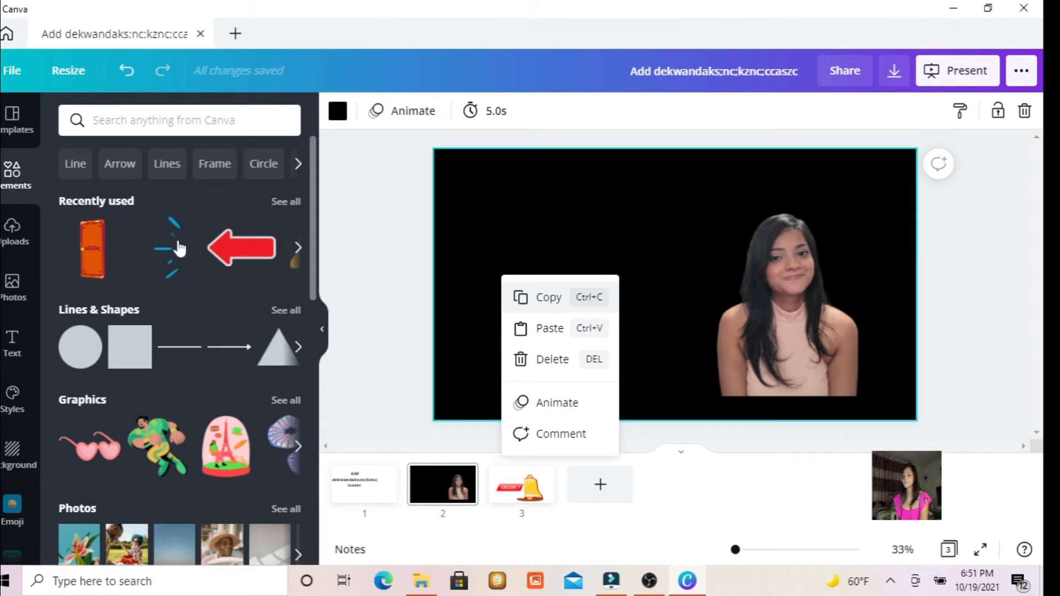
Go to all designs on the home page and open the Green and Black Geometric Techno Technology YouTube thumbnail.
left_click(10, 237)
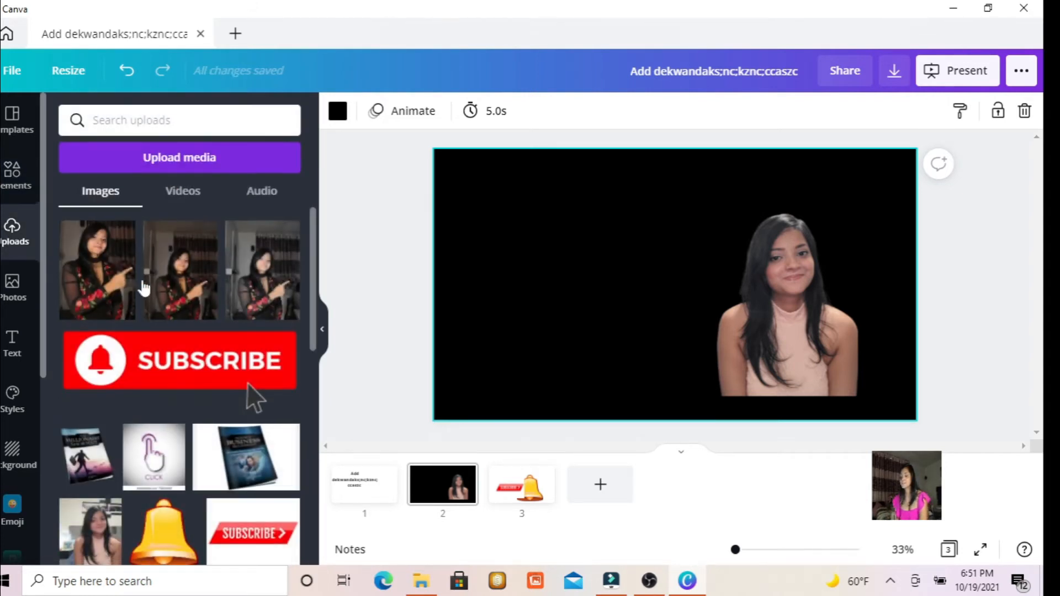
left_click(12, 72)
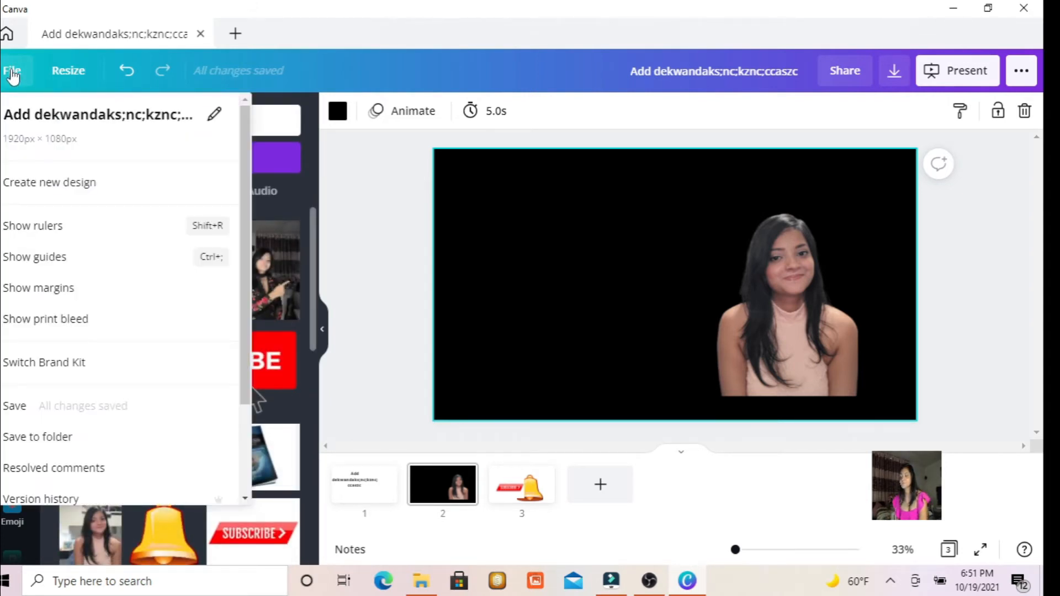
left_click(11, 72)
left_click(11, 72)
left_click(6, 32)
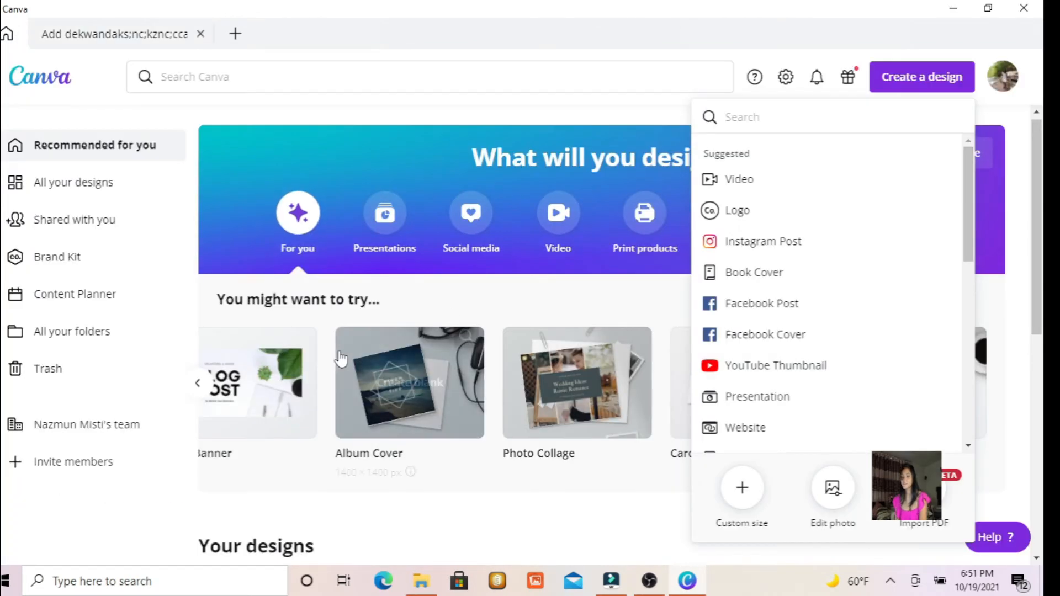
left_click(82, 185)
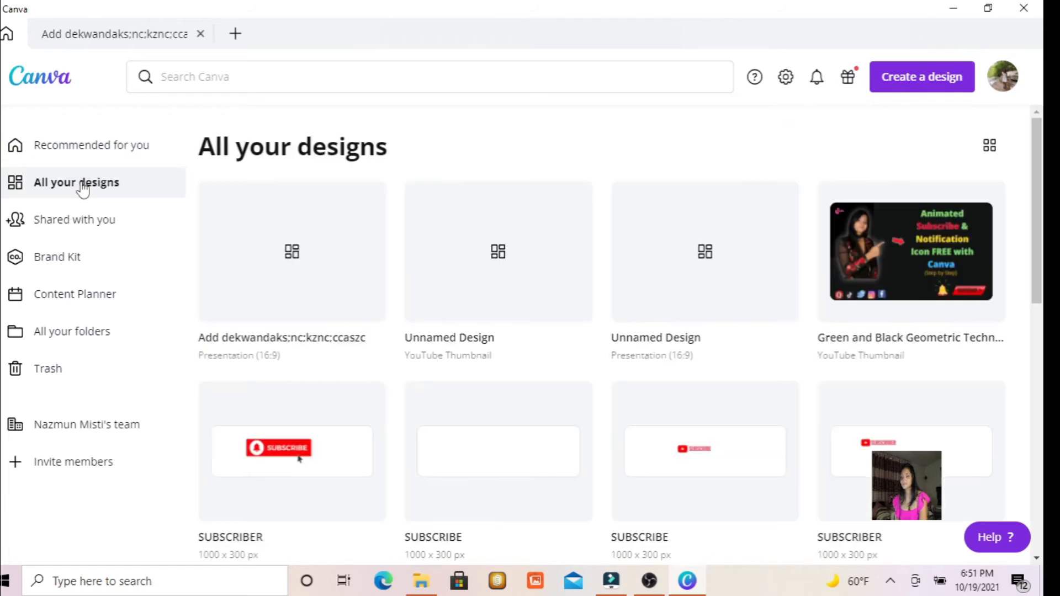
left_click(856, 250)
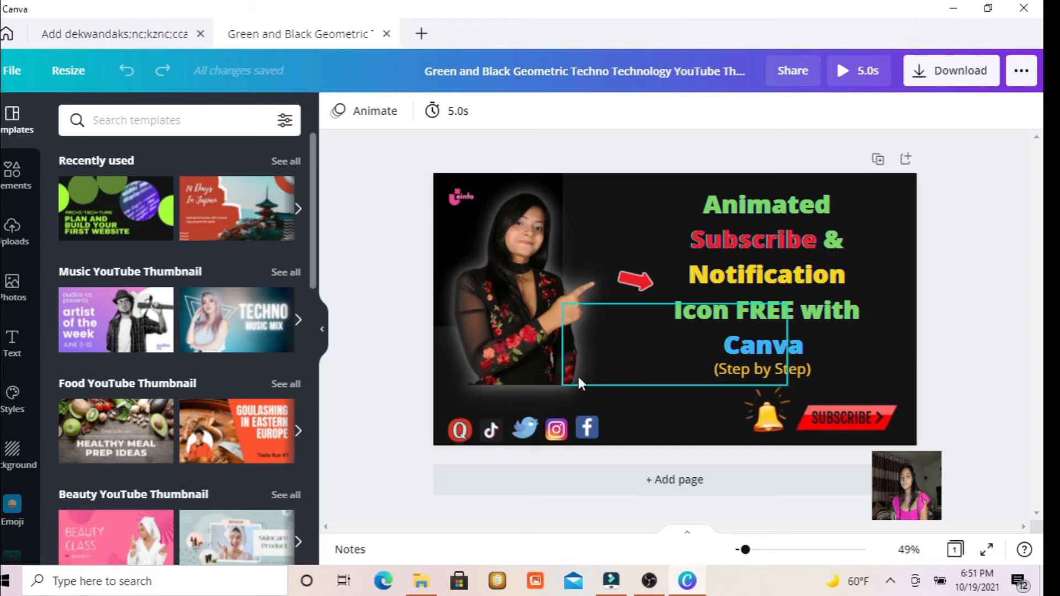
left_click(13, 231)
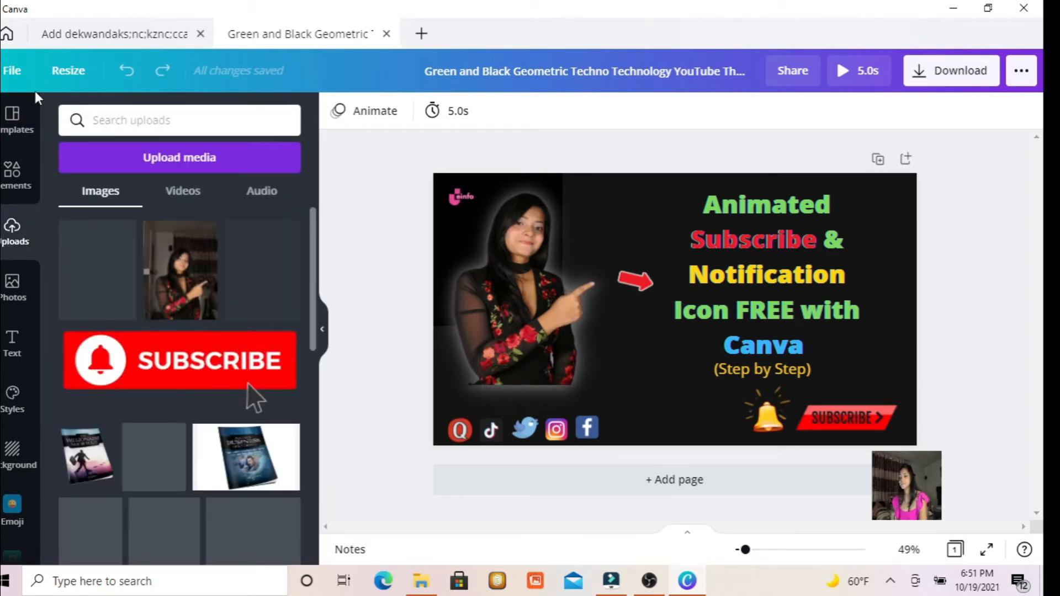
left_click(18, 77)
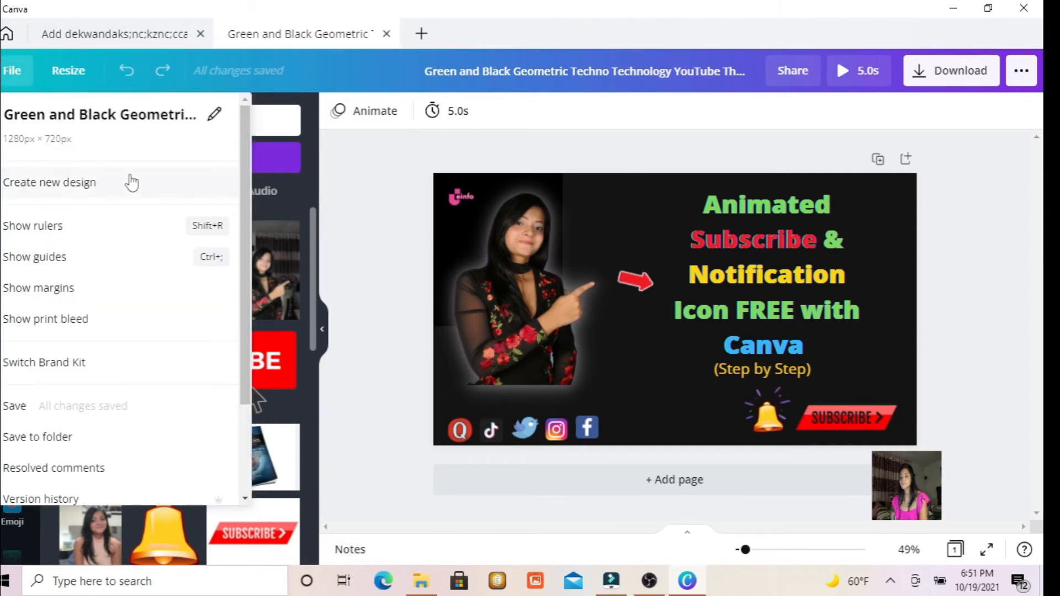
left_click(100, 188)
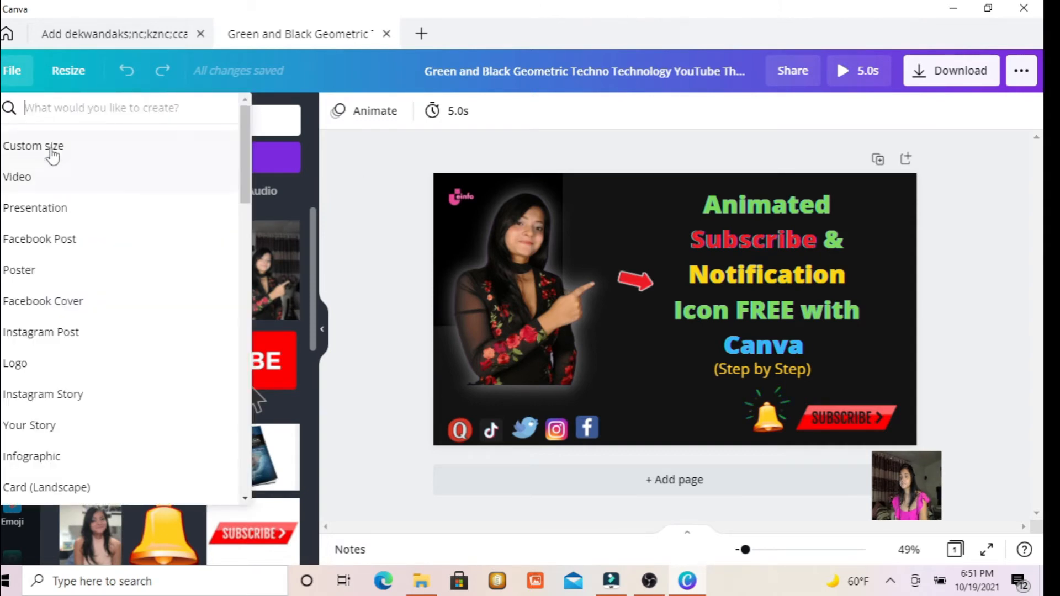
left_click(52, 155)
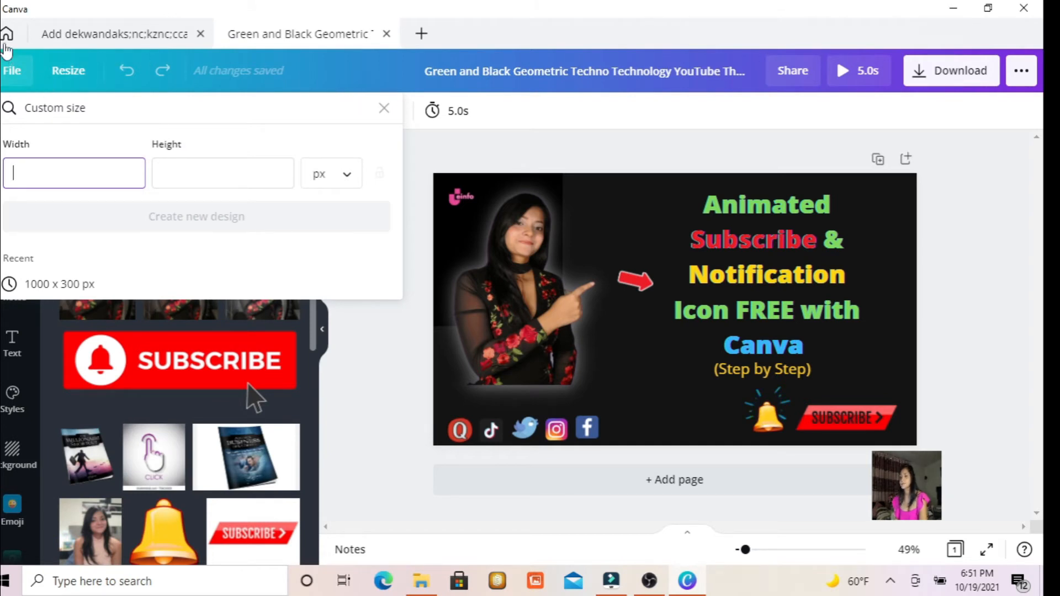
From the home page, search for "thumbnail", open the Halloween Makeup Tutorial template and close the Green and Black Geometric design.
left_click(6, 34)
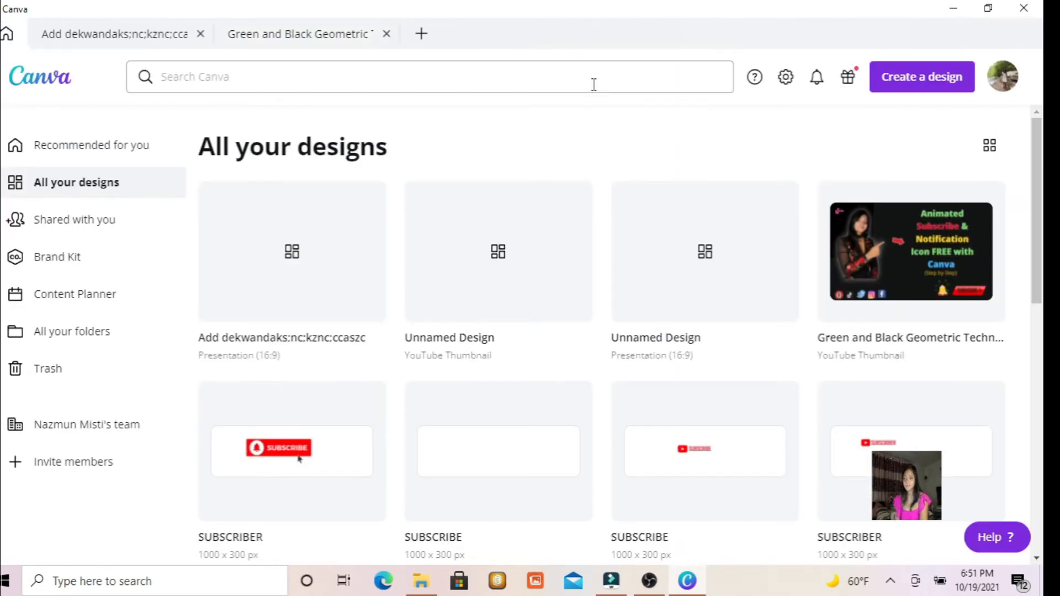
left_click(577, 91)
type("te")
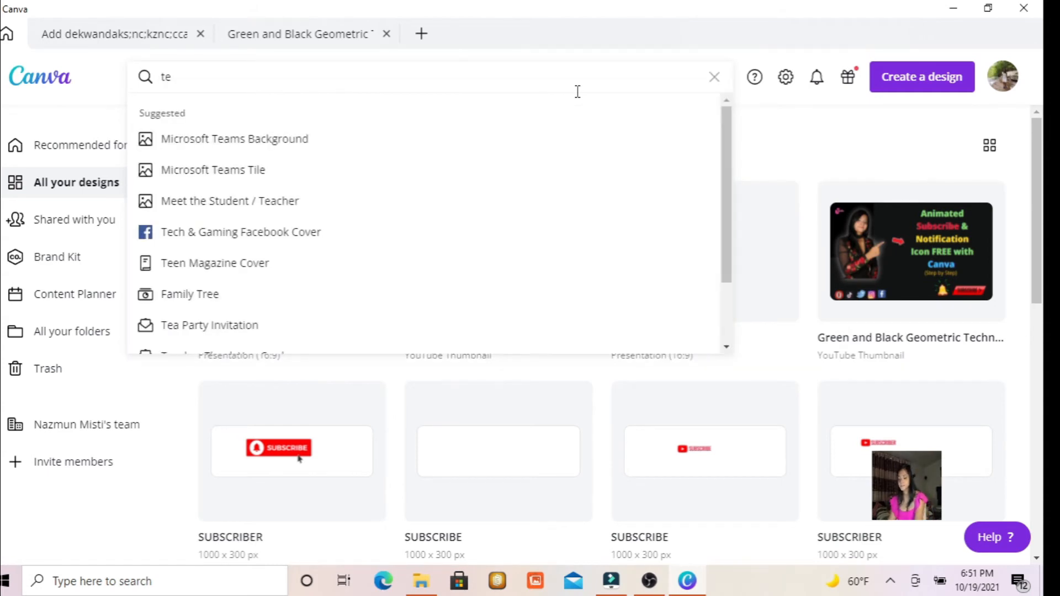
key("BackSpace")
key("BackSpace")
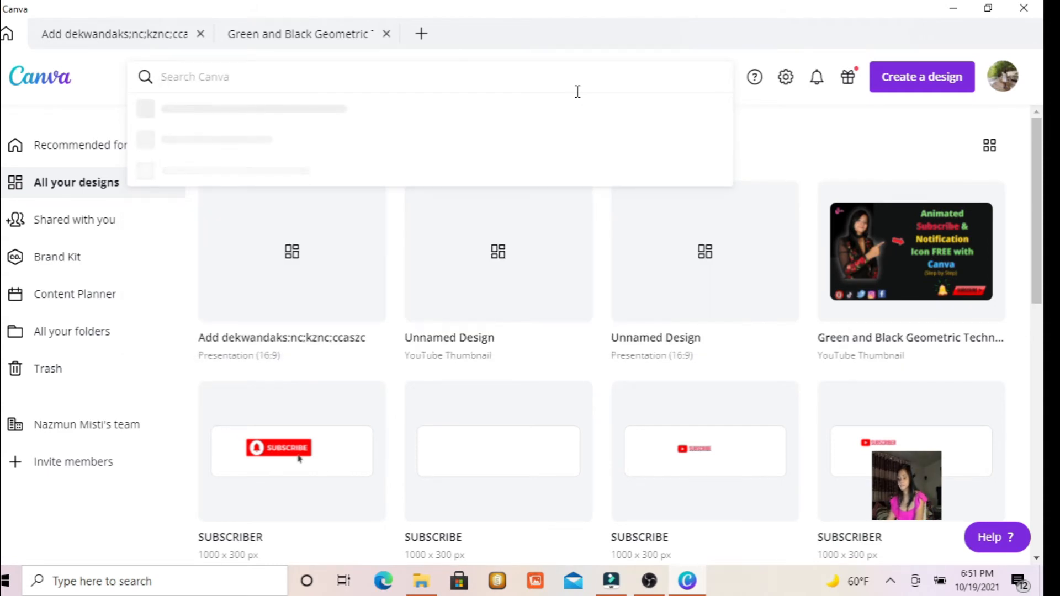
type("thi")
type("mb")
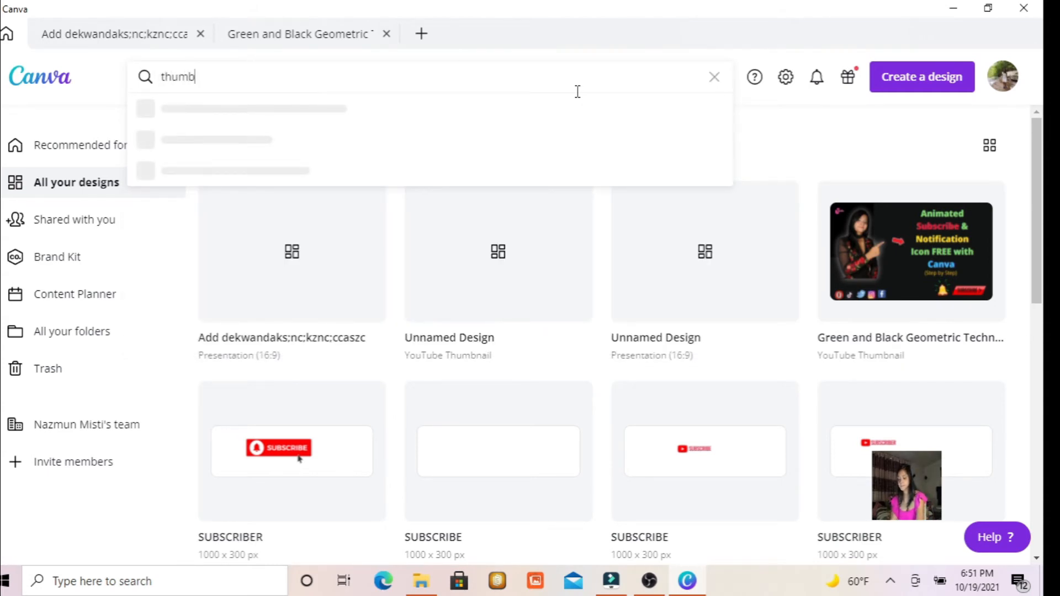
type("nail")
key("Return")
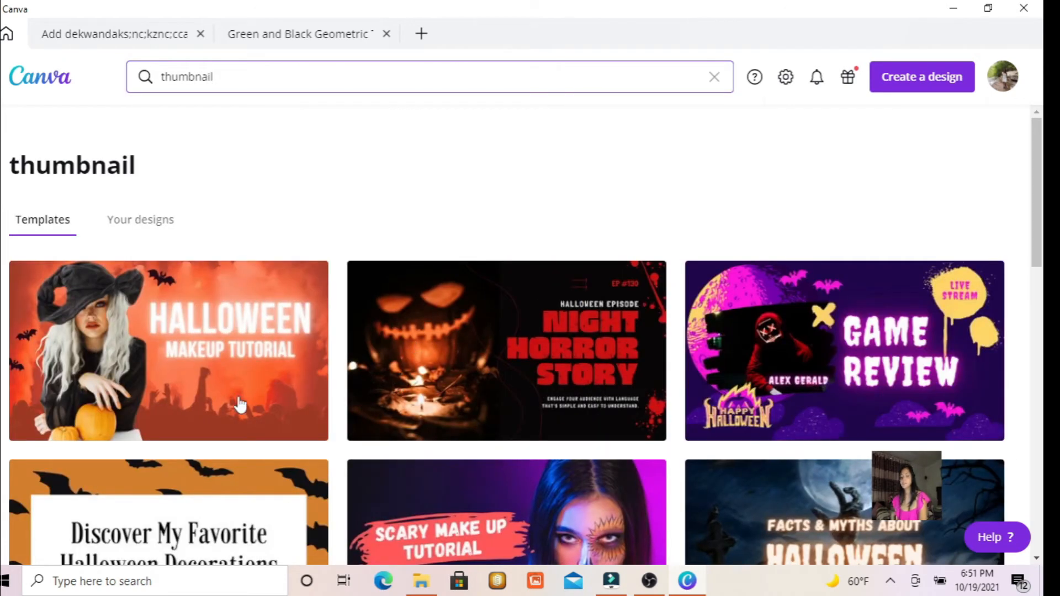
left_click(138, 340)
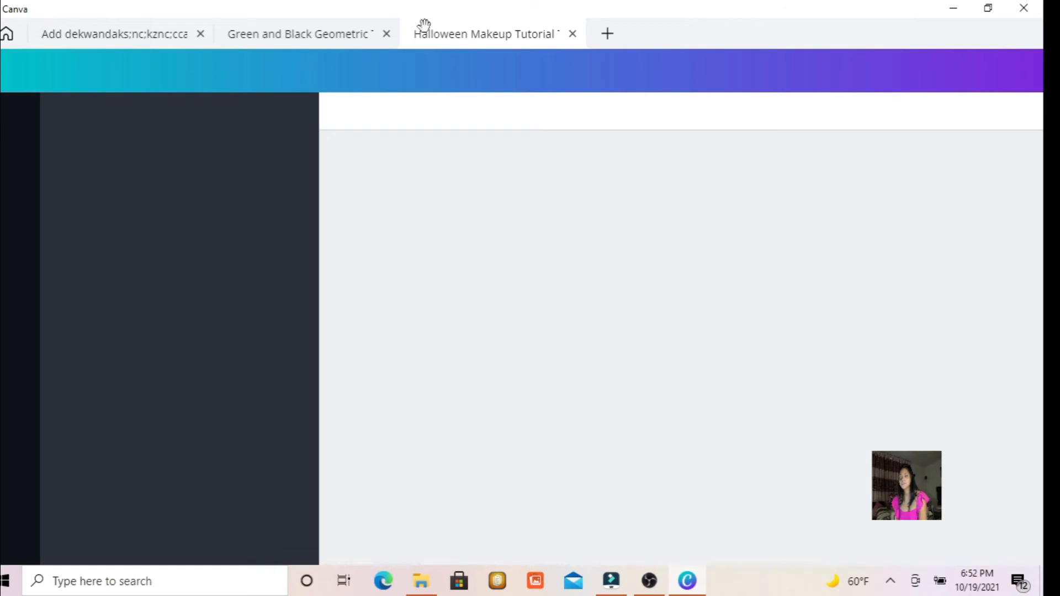
left_click(386, 34)
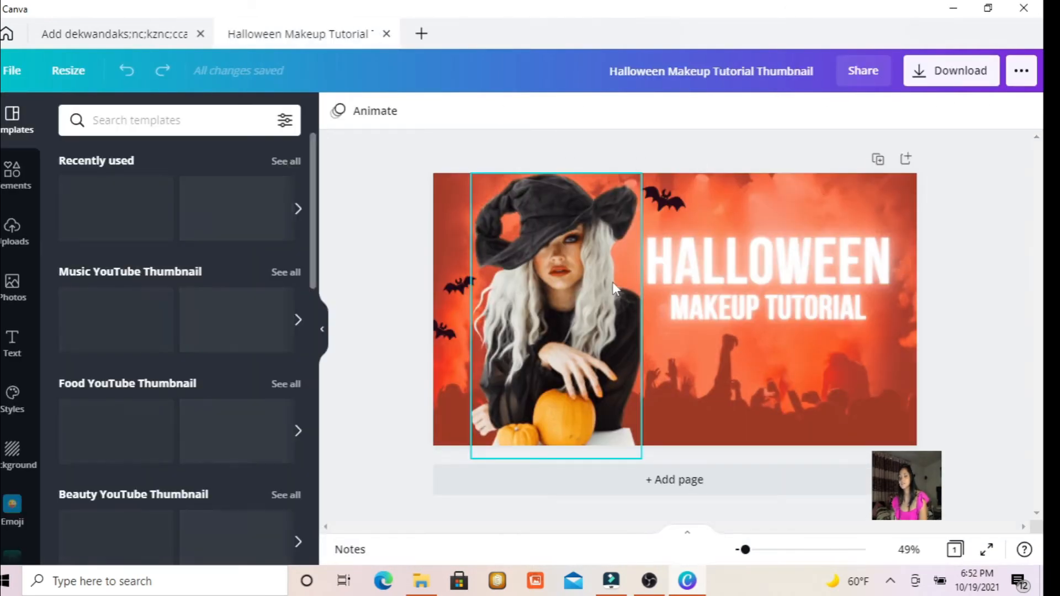
Delete the photo of the woman in the black hat from the template and set the page background to black.
left_click(611, 281)
key("Delete")
left_click(717, 265)
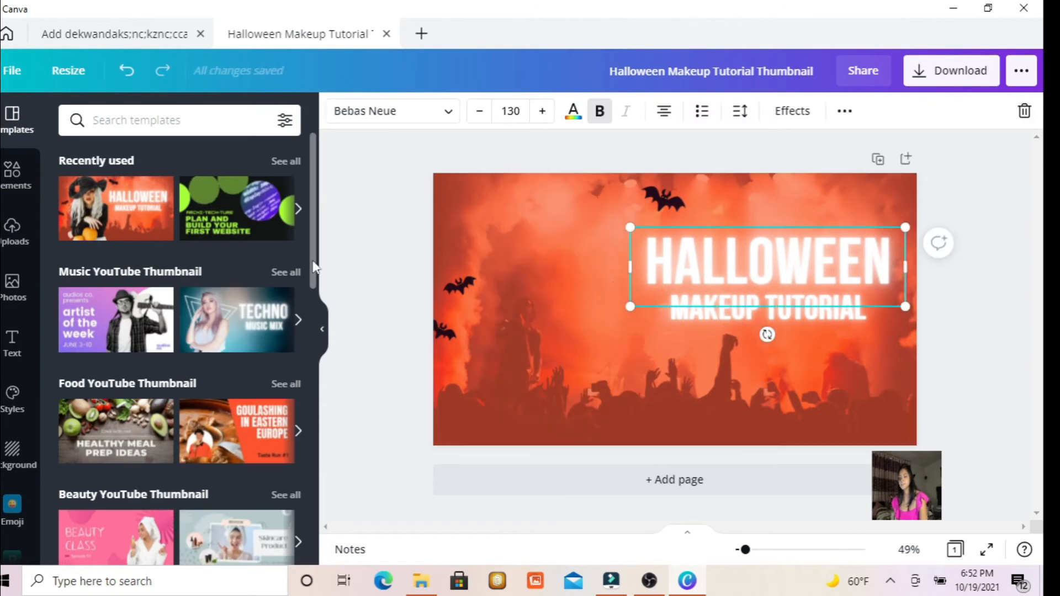
left_click_drag(313, 223, 314, 226)
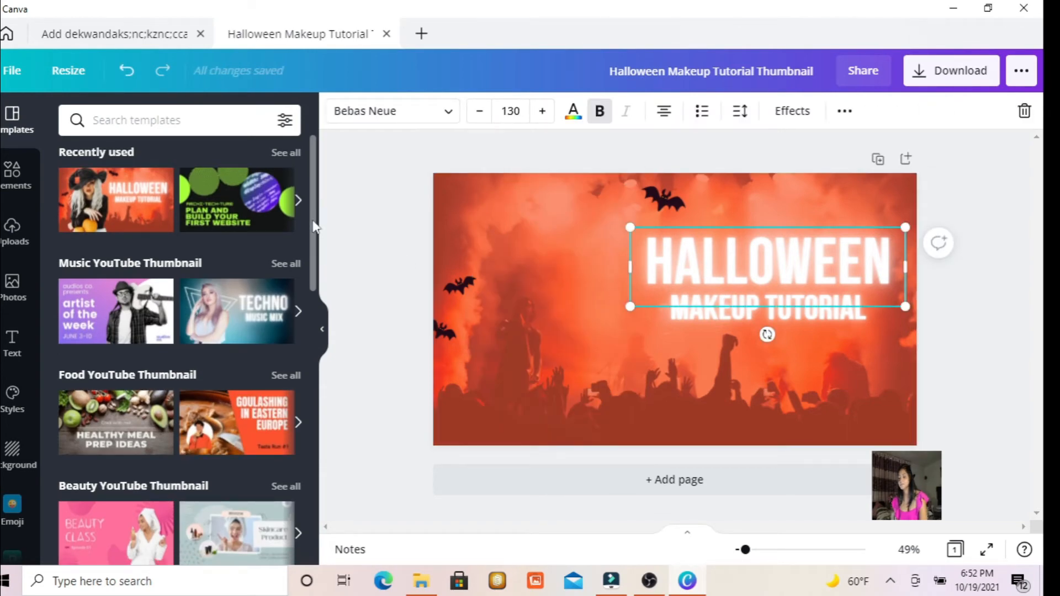
left_click(14, 452)
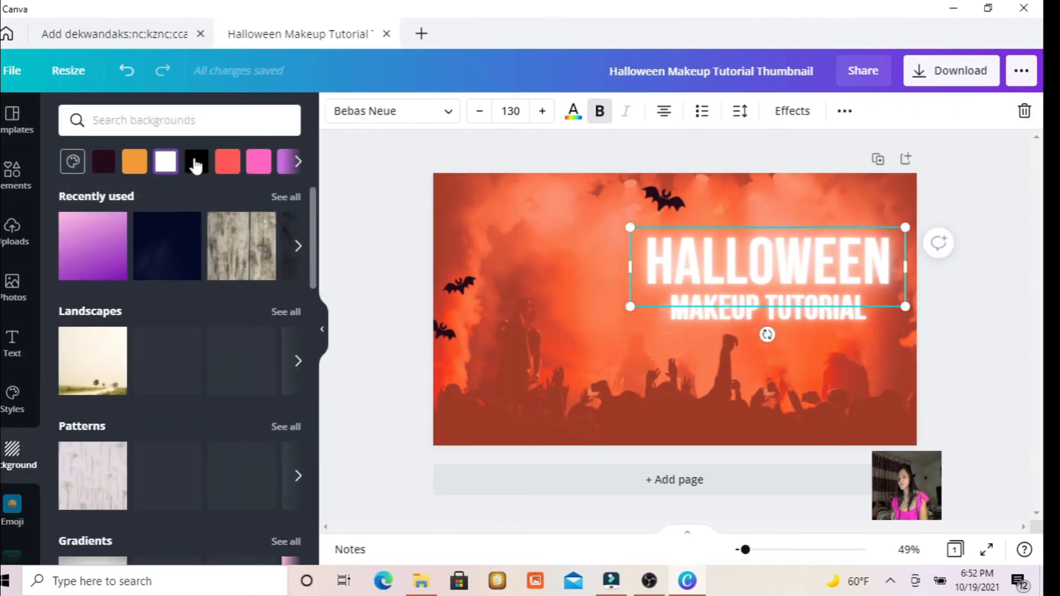
left_click(195, 161)
Delete the HALLOWEEN and MAKEUP TUTORIAL texts from the page.
key("Delete")
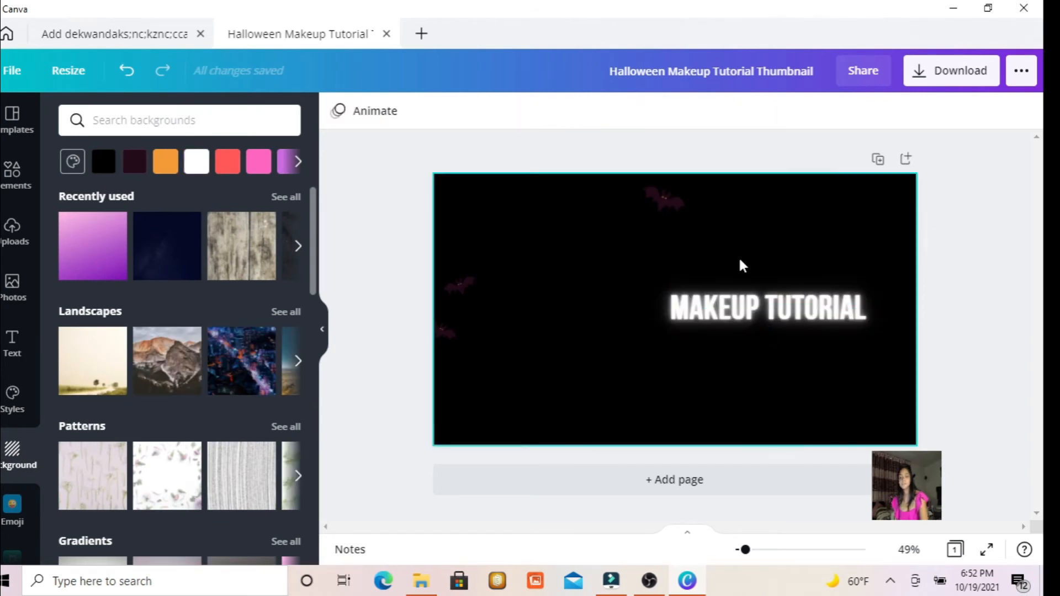
left_click(766, 304)
key("Delete")
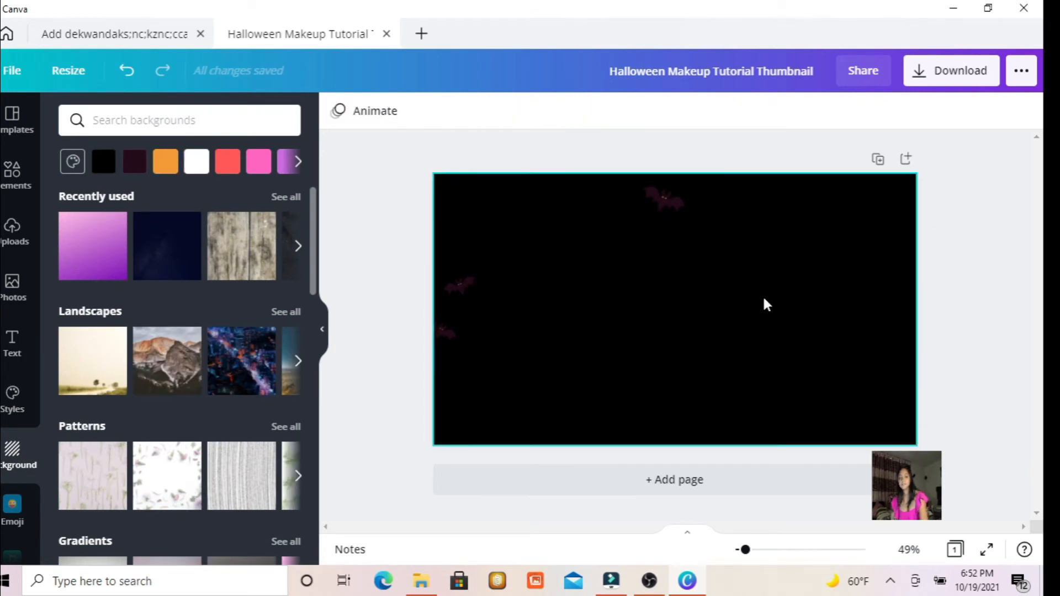
Delete the three bat graphics so the page is left as plain black.
left_click(657, 198)
key("Delete")
left_click(461, 287)
key("Delete")
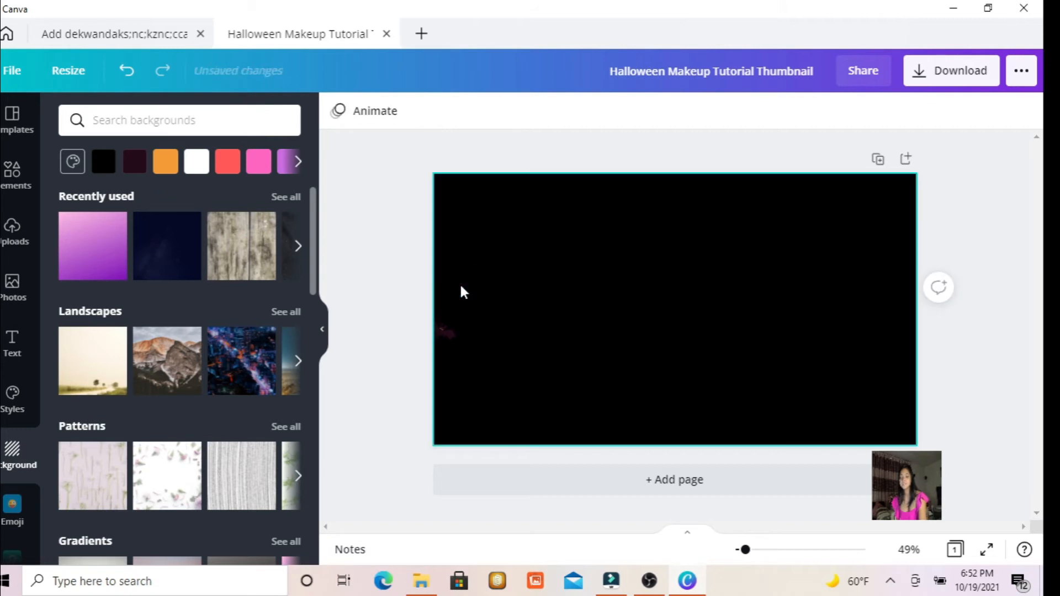
left_click(445, 329)
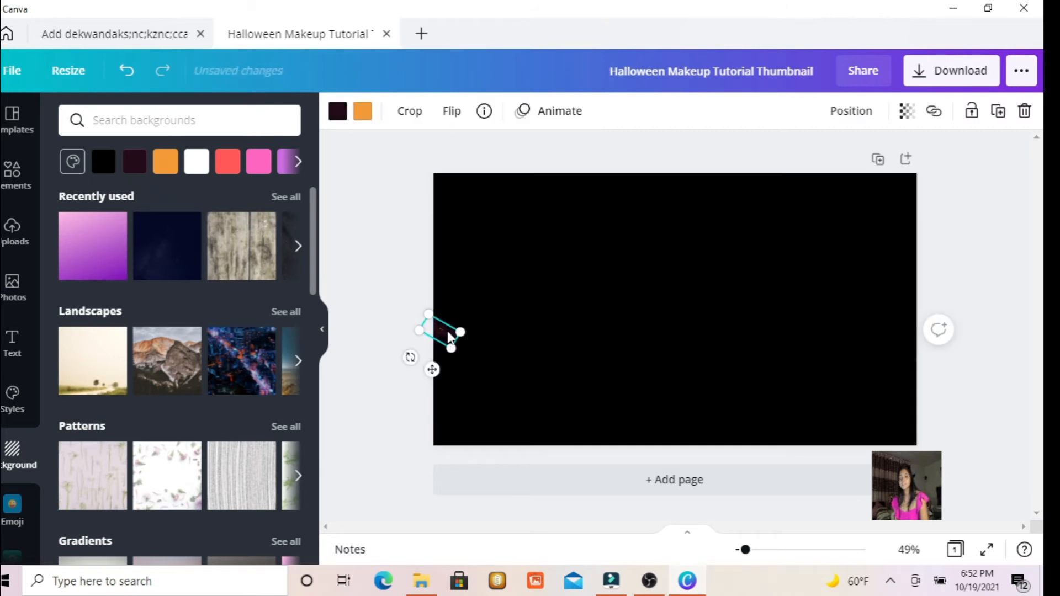
key("Delete")
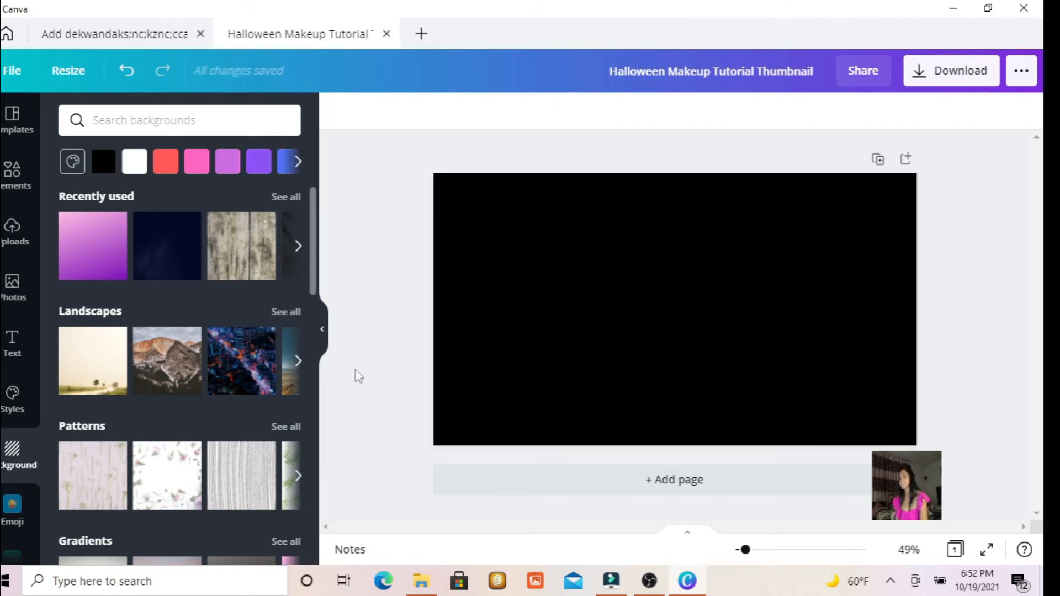
Place the uploaded portrait in the pink sleeveless top near the middle of the black thumbnail page.
scroll(309, 224, "down", 2)
scroll(310, 224, "up", 2)
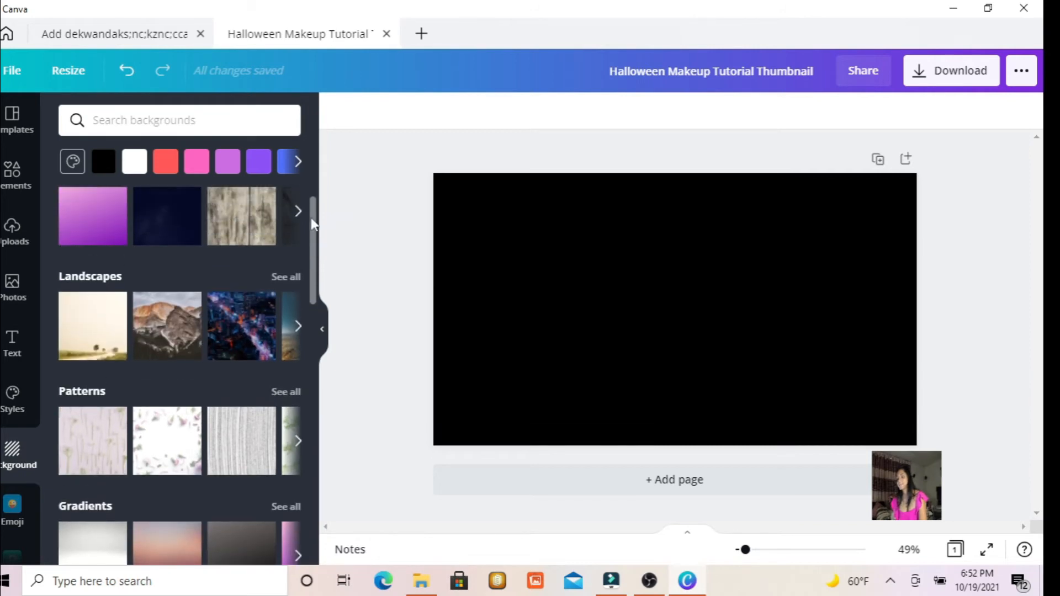
left_click(13, 230)
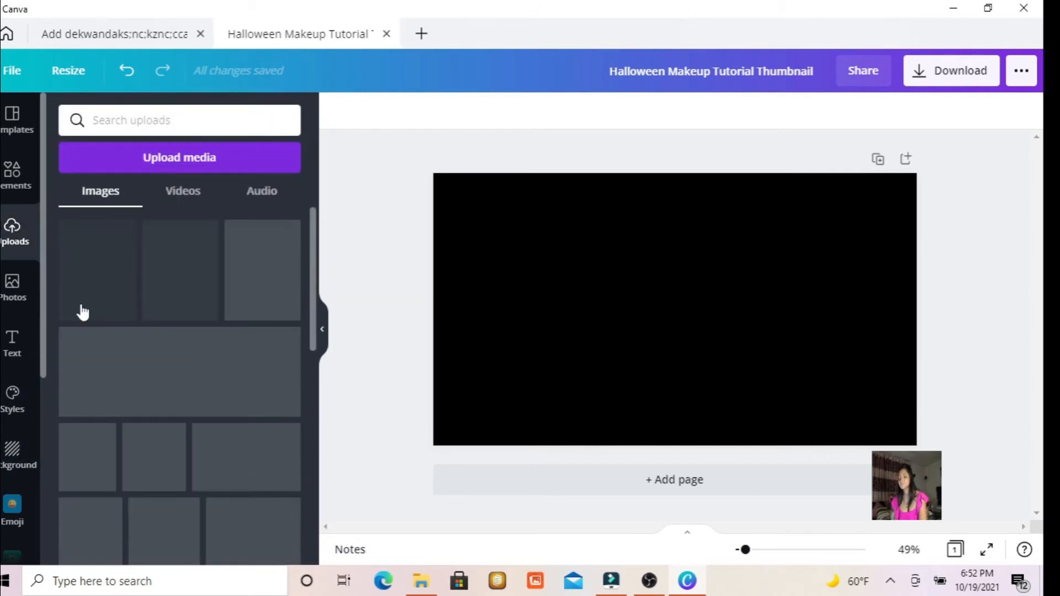
left_click_drag(314, 261, 322, 380)
scroll(116, 324, "up", 1)
left_click_drag(79, 298, 576, 238)
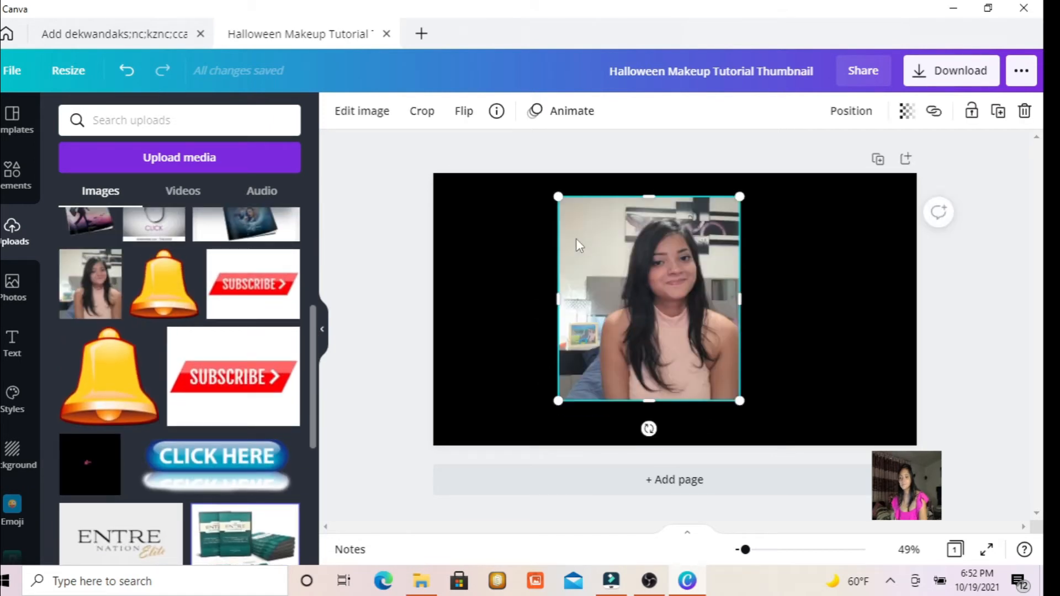
Remove the background of the portrait with BG Remover and move the cutout to the right side of the black page.
left_click(342, 111)
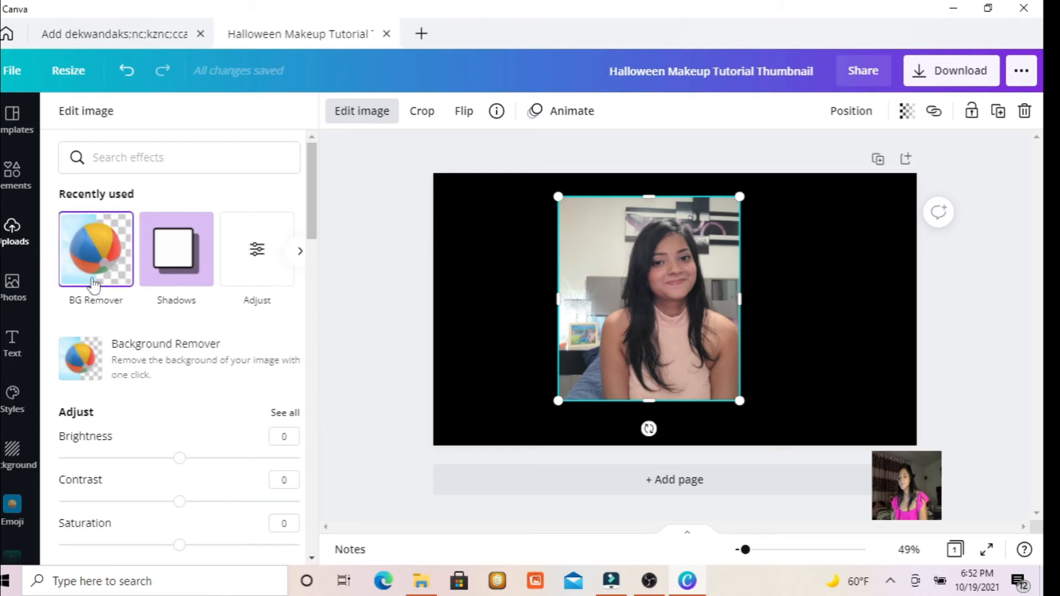
left_click(93, 281)
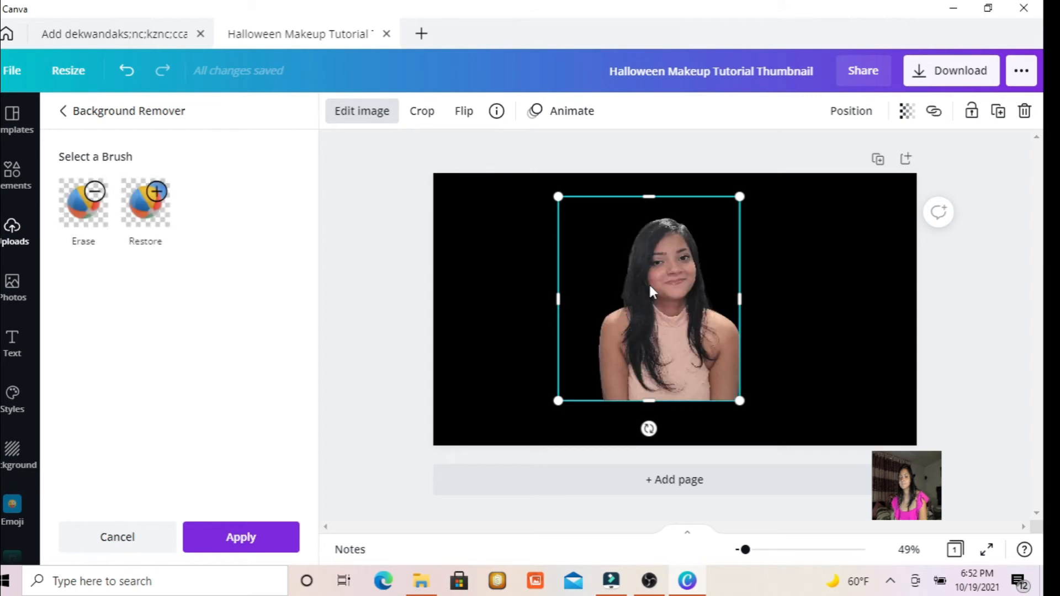
left_click_drag(653, 288, 779, 299)
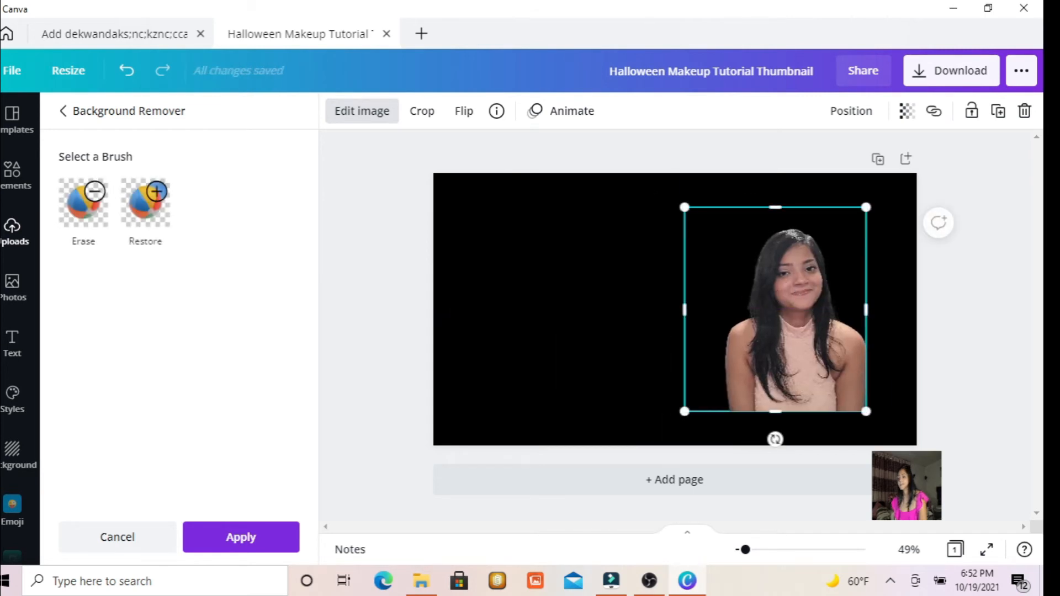
Add a second copy of the uploaded portrait to the left half of the page and remove its background.
left_click(19, 248)
mouse_move(108, 276)
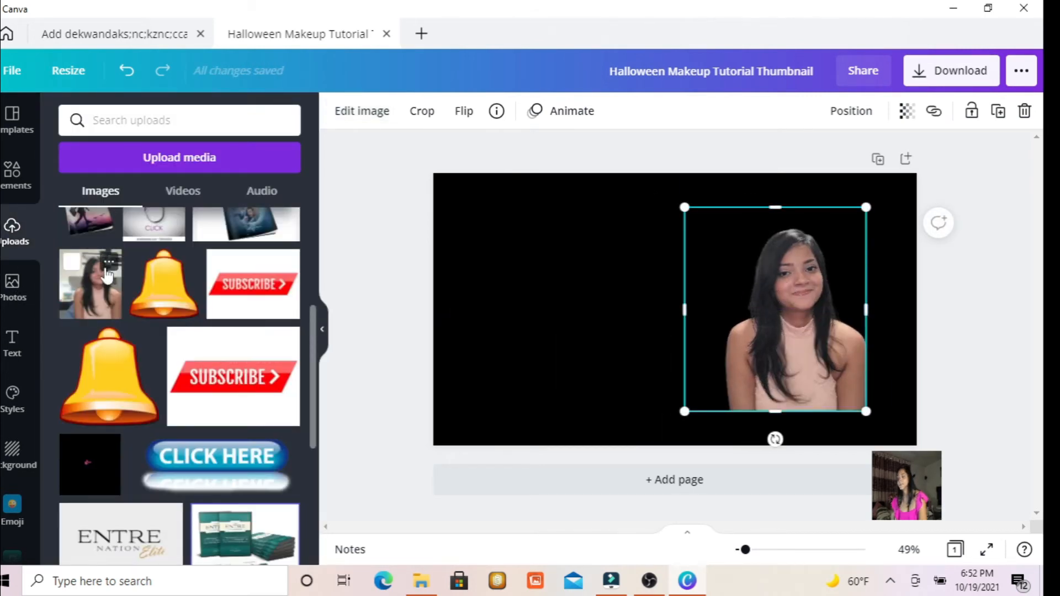
left_click_drag(108, 276, 508, 226)
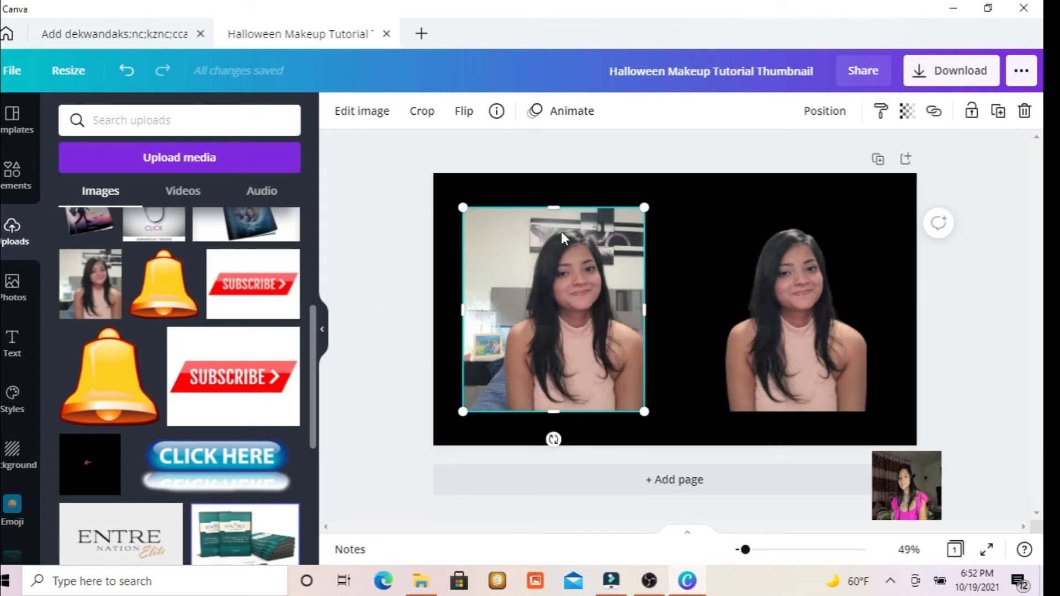
left_click(368, 116)
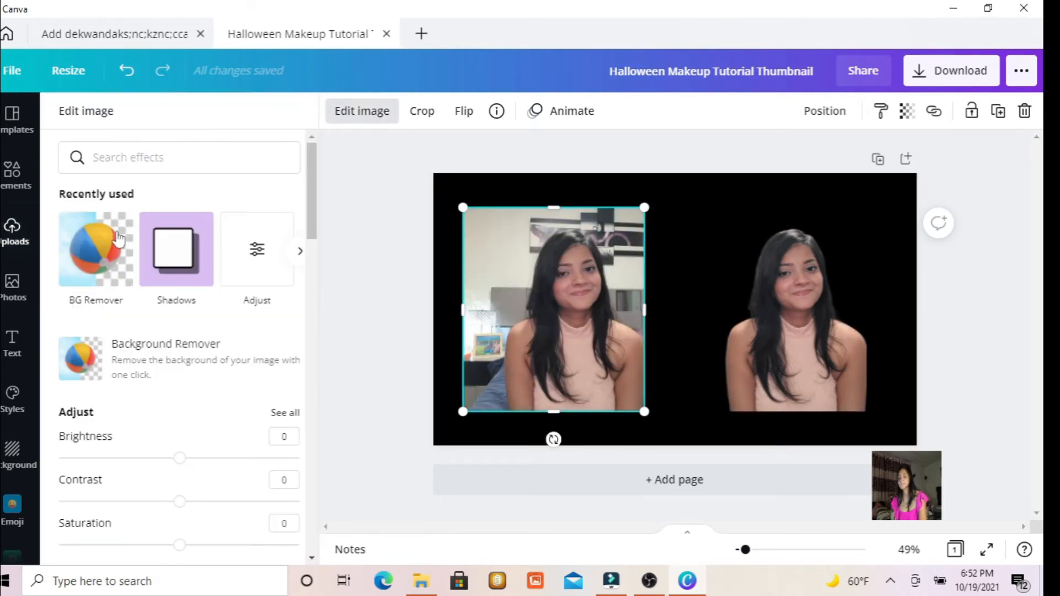
left_click(105, 243)
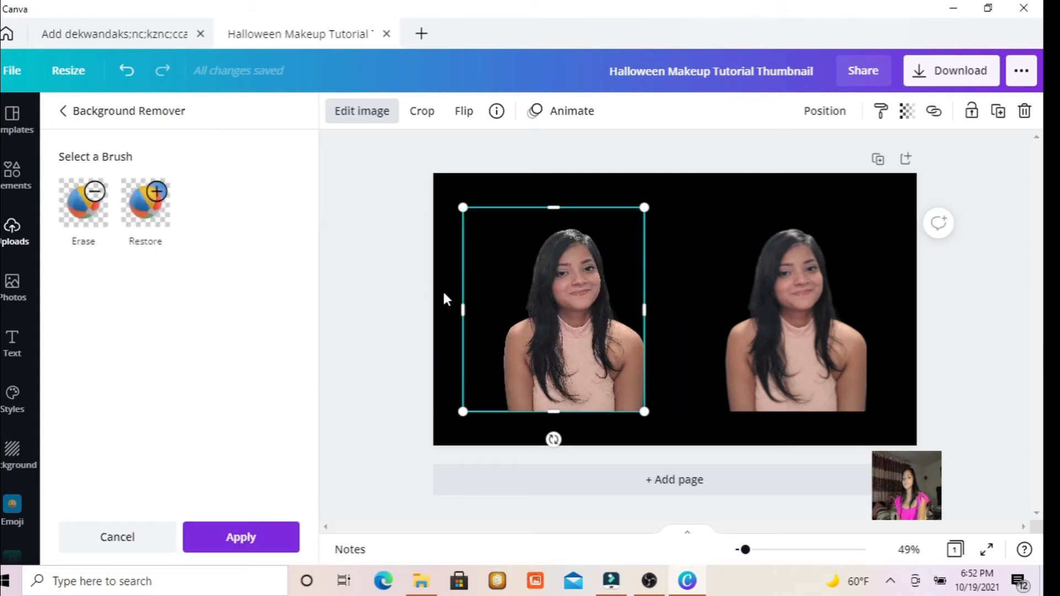
left_click(709, 193)
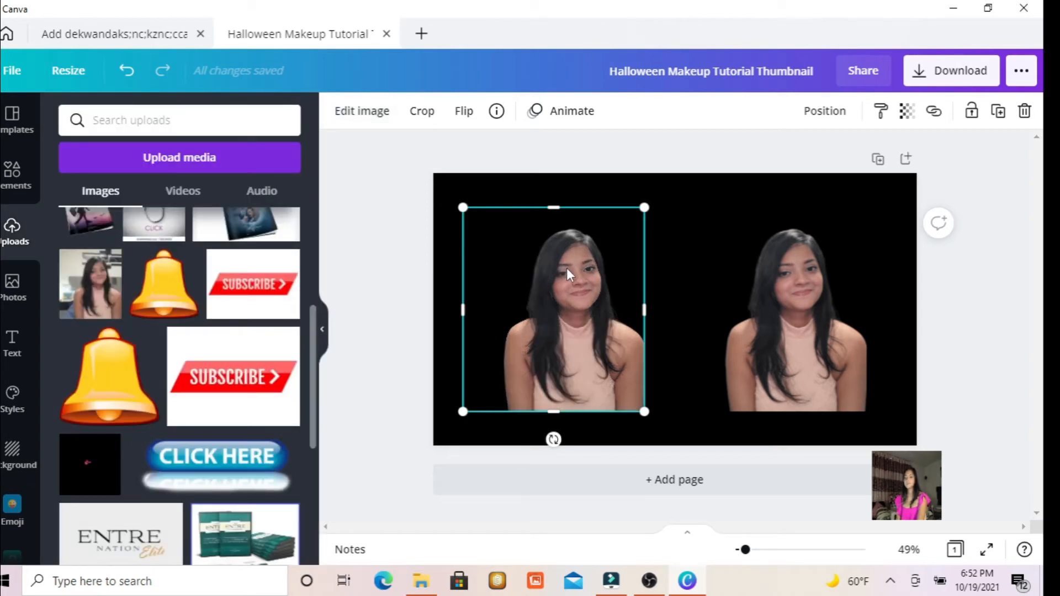
Try the Cherry duotone effect on the left portrait cutout.
left_click(367, 117)
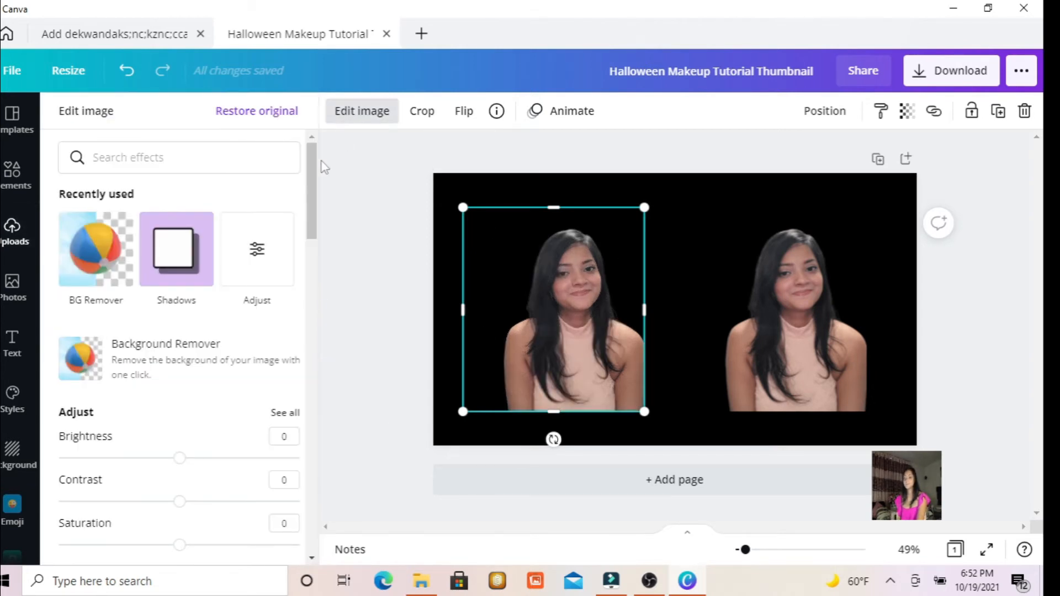
mouse_move(309, 169)
left_mouse_down()
mouse_move(306, 264)
mouse_move(317, 168)
left_mouse_up()
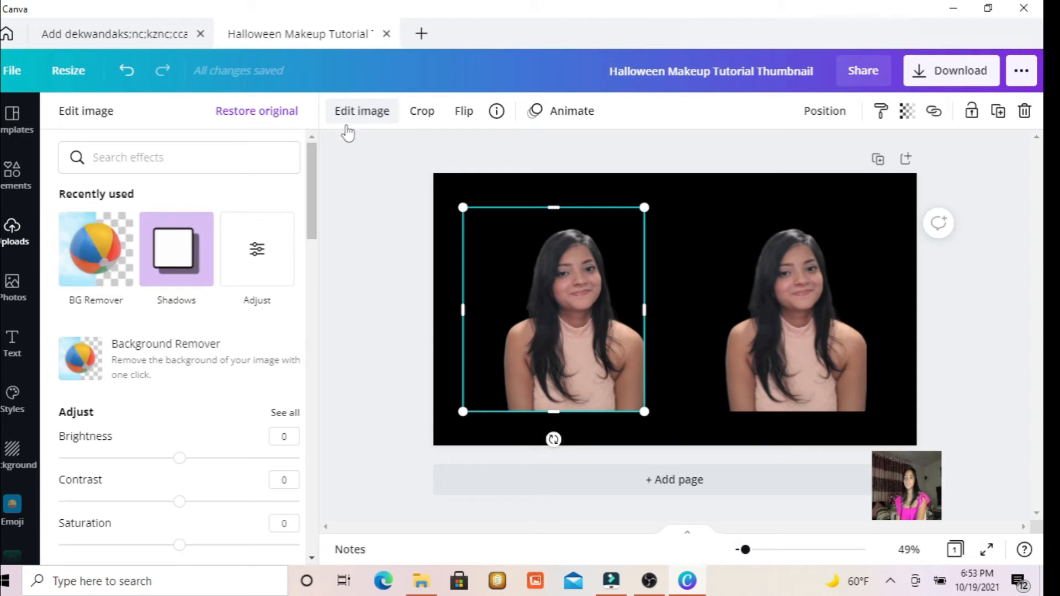
left_click_drag(316, 168, 313, 391)
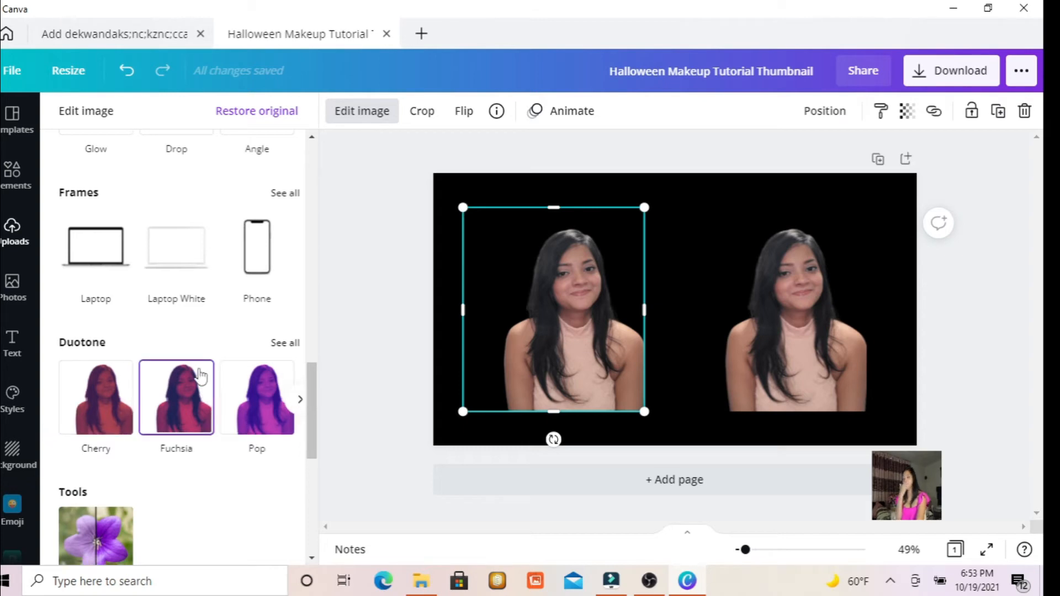
mouse_move(312, 386)
left_mouse_down()
mouse_move(310, 472)
mouse_move(311, 380)
left_mouse_up()
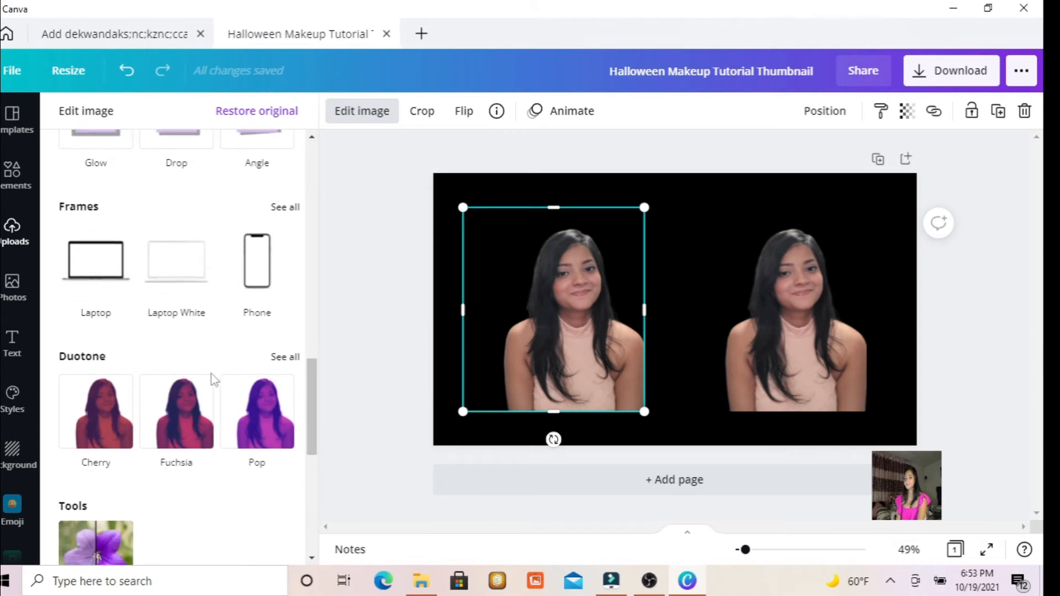
left_click(103, 408)
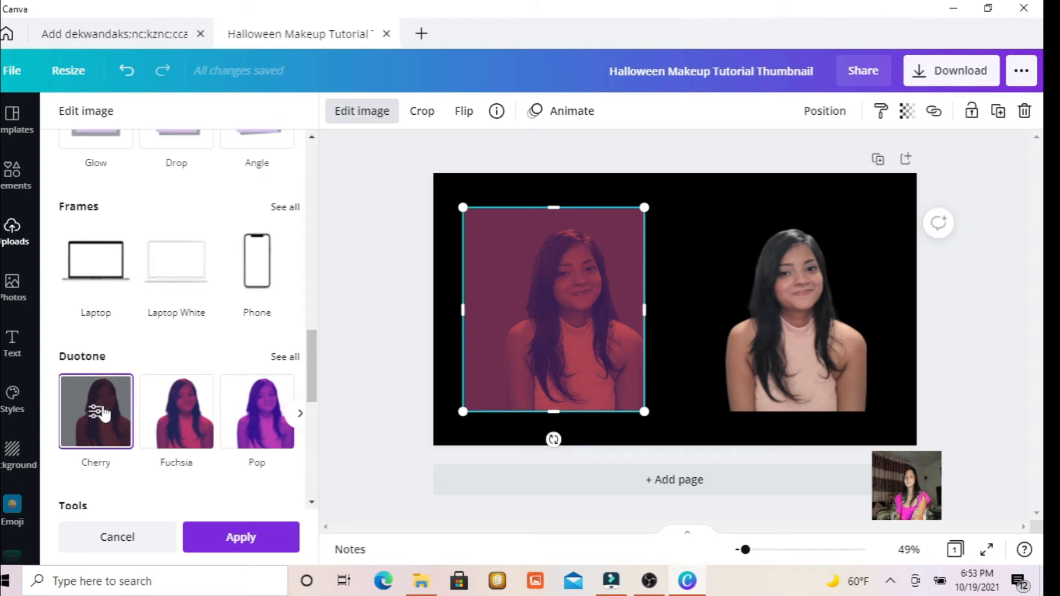
left_click_drag(315, 384, 309, 193)
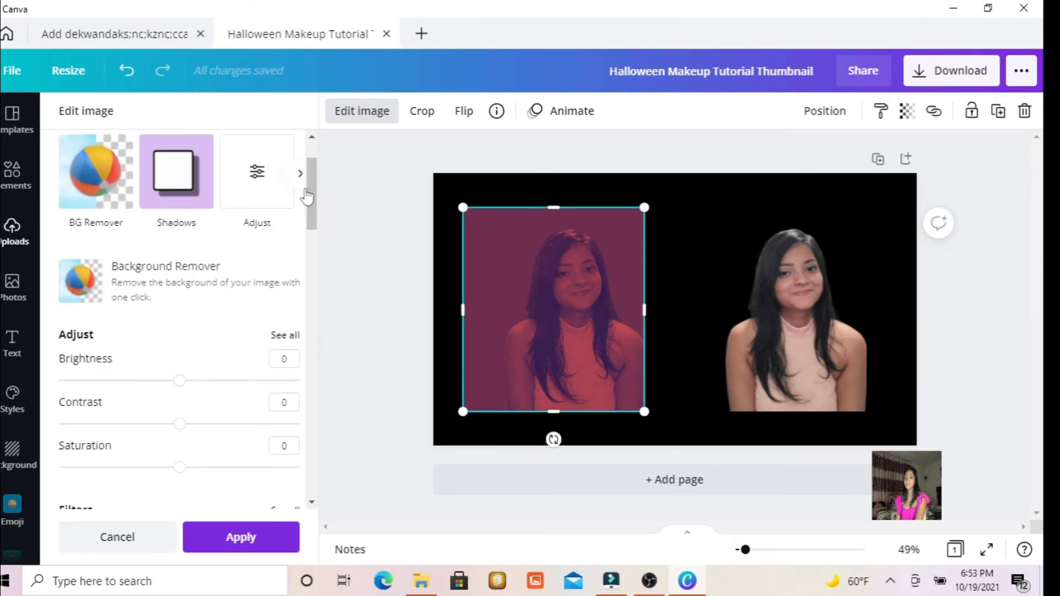
Adjust the left portrait cutout to Brightness 100, Contrast 100 and Saturation 88.
left_click(255, 176)
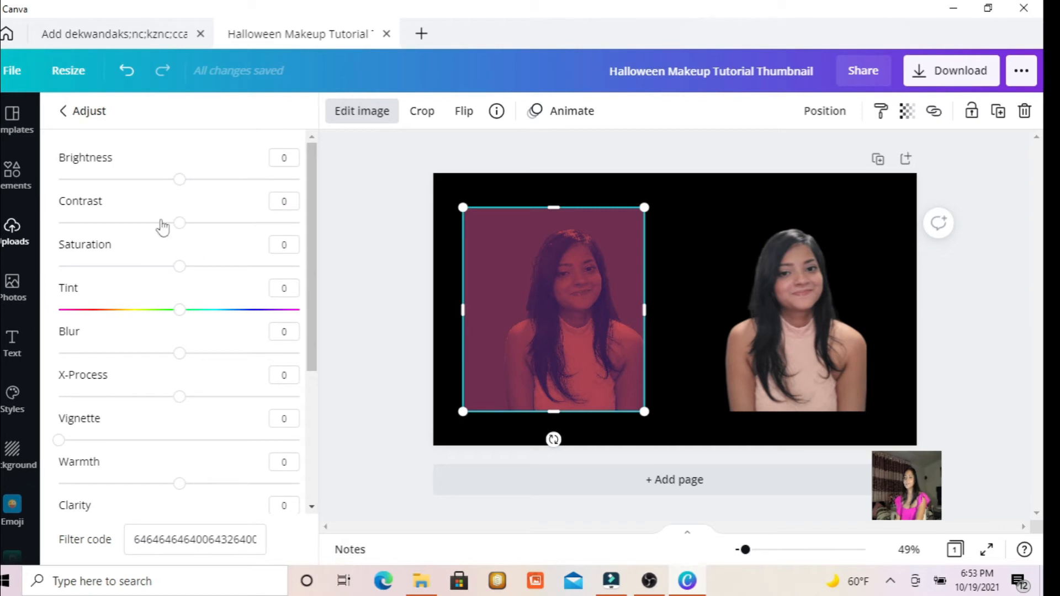
left_click_drag(180, 178, 466, 184)
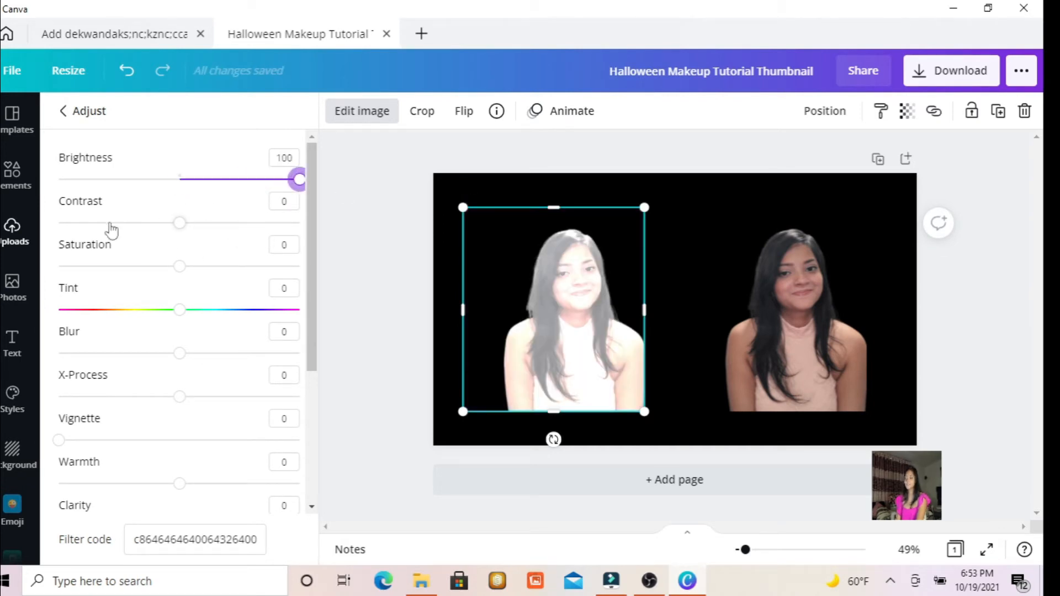
left_click_drag(178, 223, 370, 263)
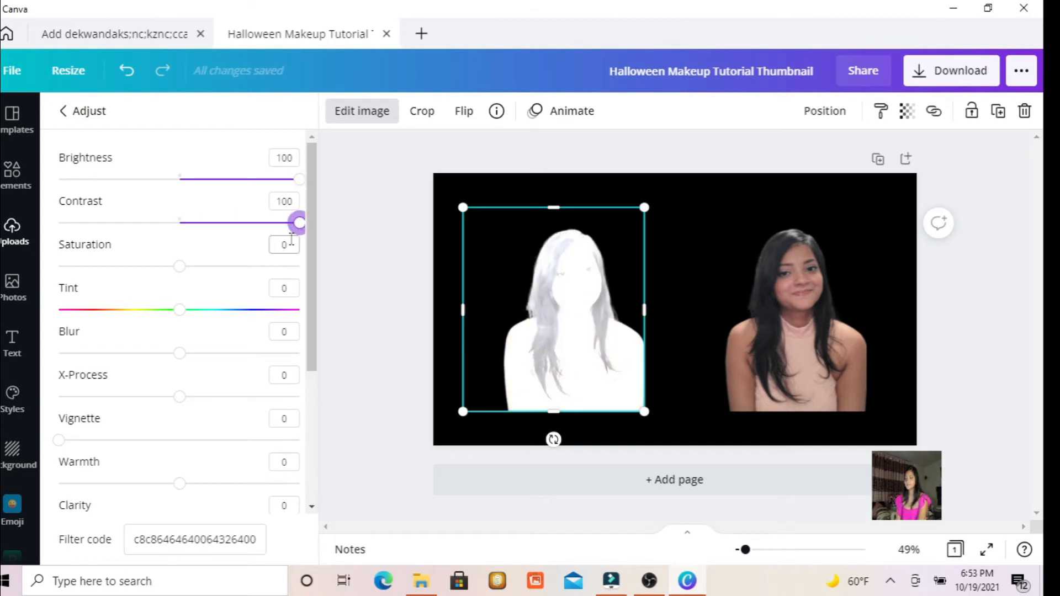
scroll(165, 238, "down", 1)
scroll(149, 235, "up", 1)
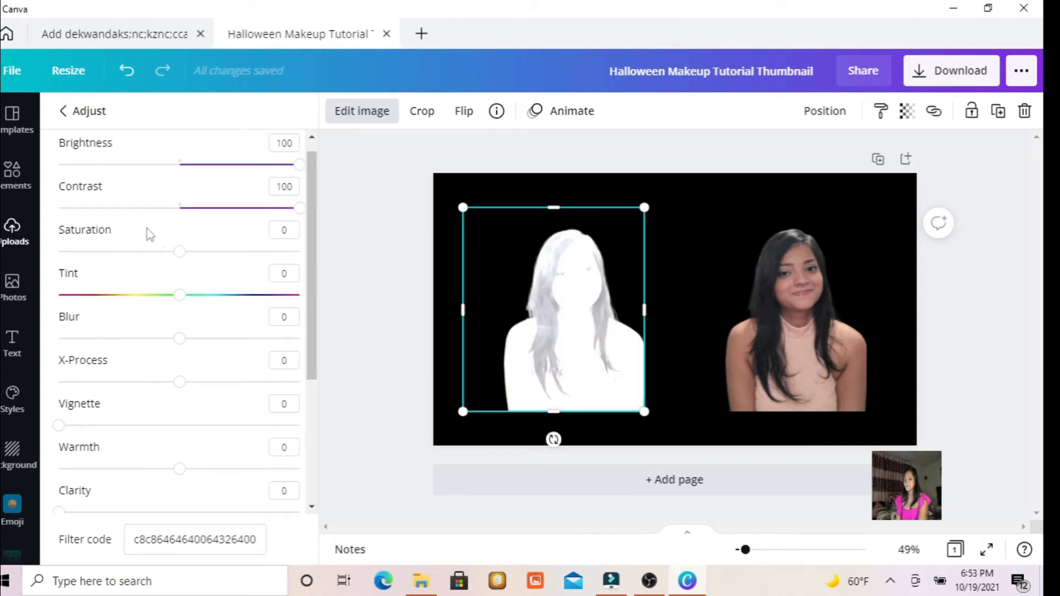
left_click_drag(232, 262, 286, 253)
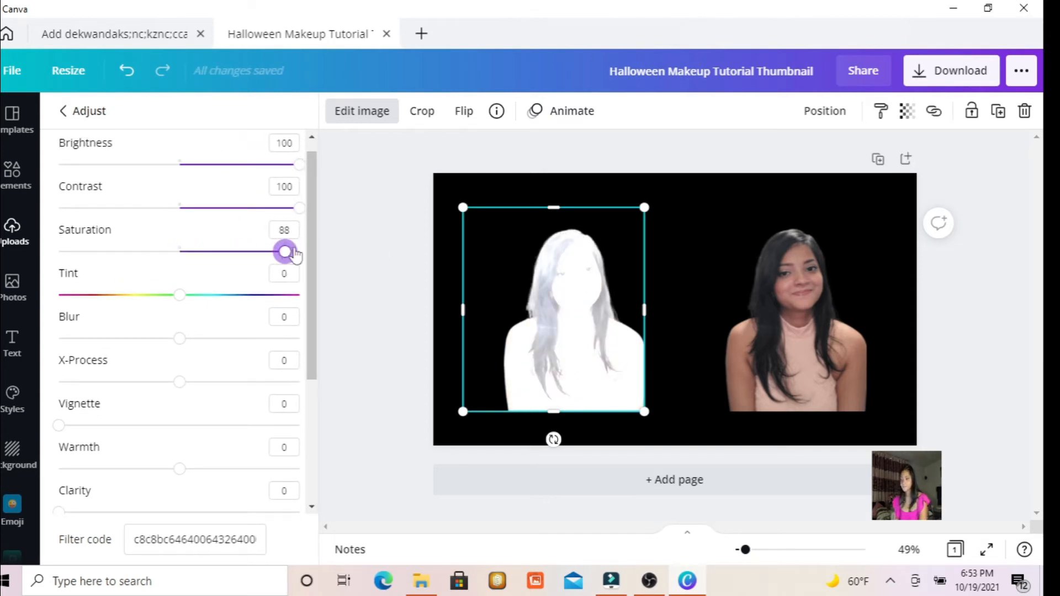
Set the left portrait cutout's Highlights to 100 and its Blur to -9.
scroll(302, 309, "down", 4)
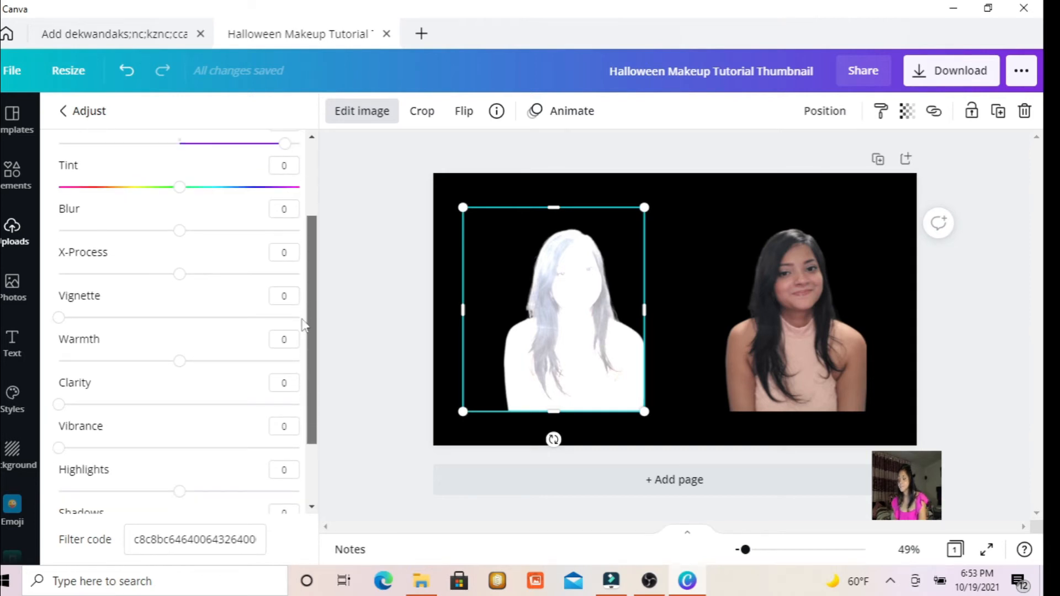
scroll(237, 436, "down", 1)
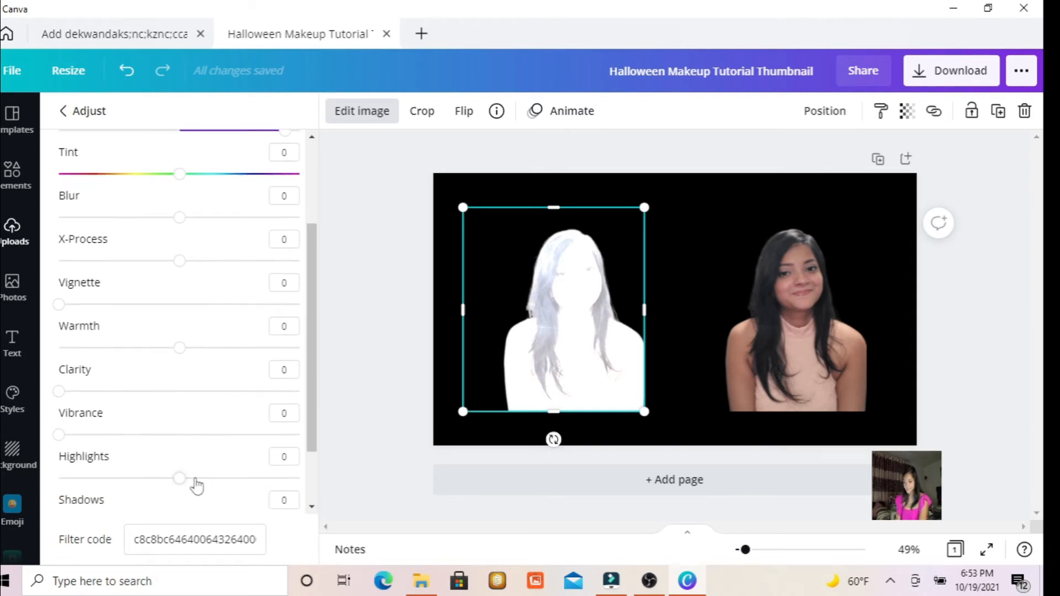
left_click_drag(180, 479, 305, 500)
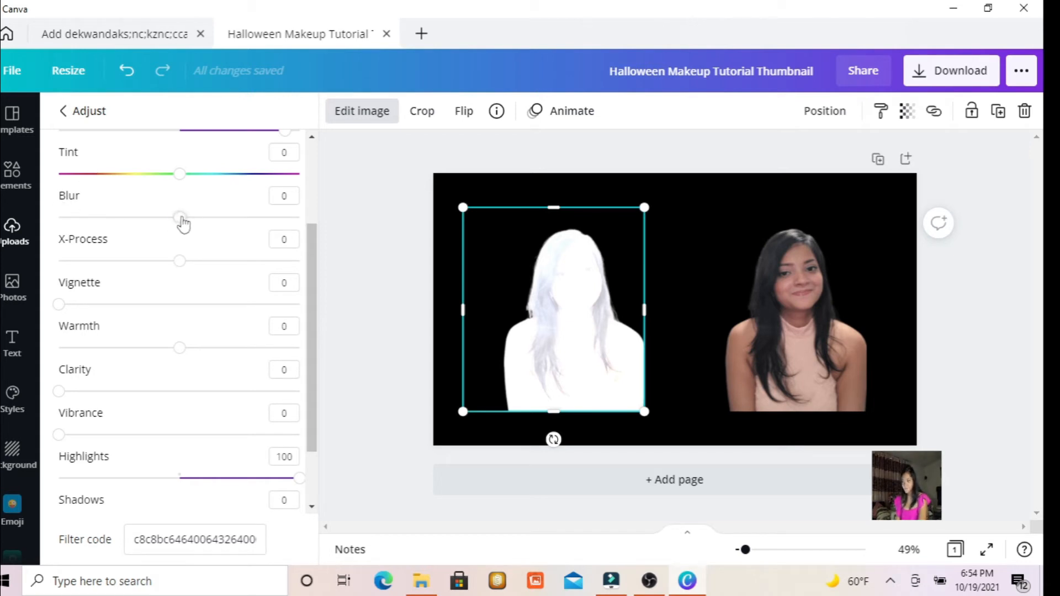
mouse_move(183, 221)
left_mouse_down()
mouse_move(360, 254)
mouse_move(276, 224)
mouse_move(211, 235)
mouse_move(246, 237)
mouse_move(170, 231)
left_mouse_up()
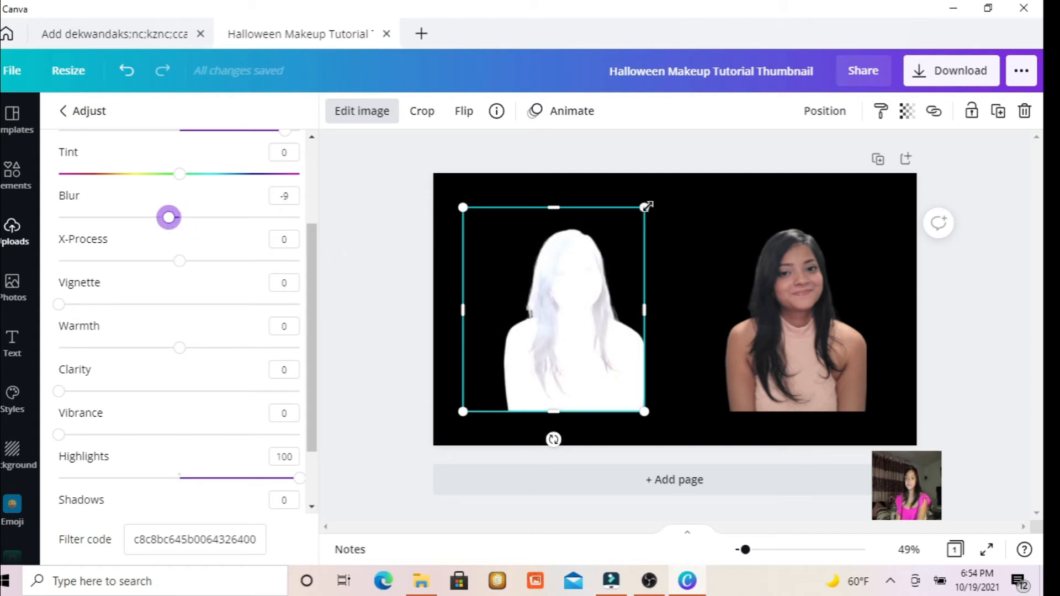
Enlarge the white silhouette to about 497 × 558, shift it toward the page's upper left and move the unadjusted cutout closer to it.
left_click_drag(644, 208, 655, 195)
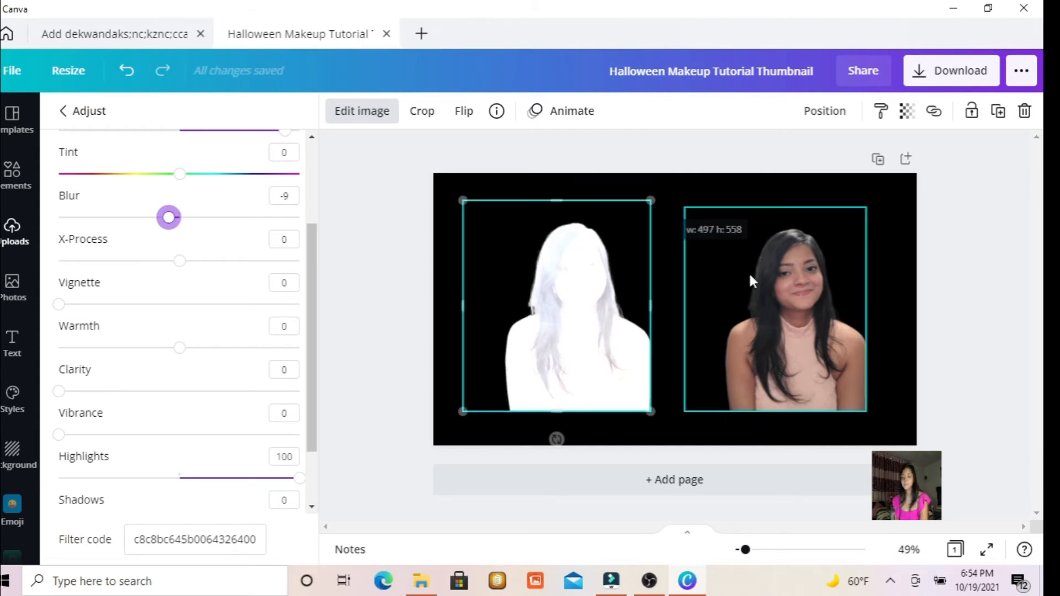
left_click(772, 295)
left_click_drag(670, 303, 734, 303)
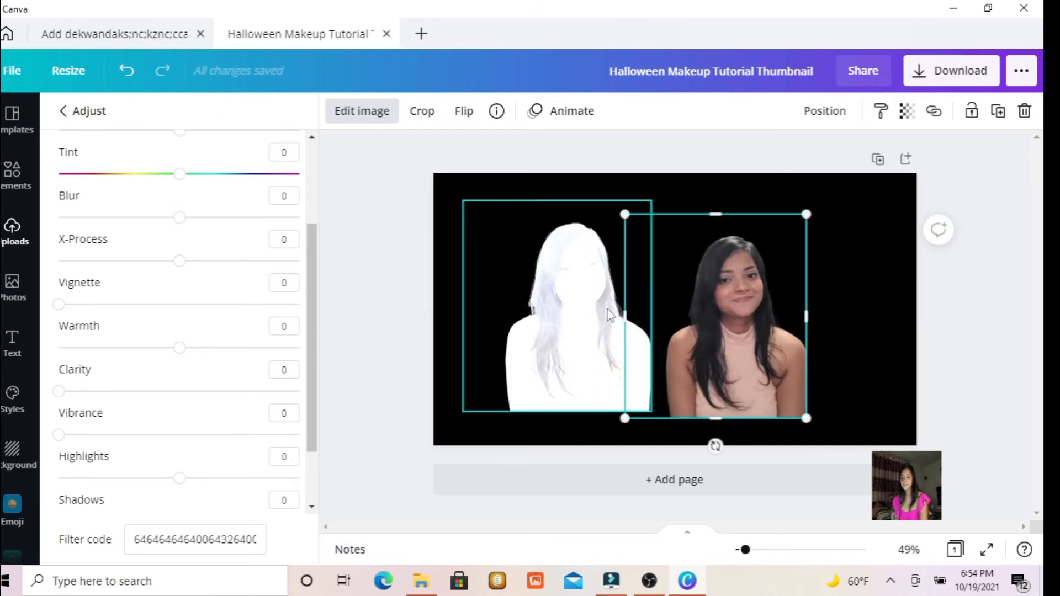
left_click_drag(606, 314, 560, 303)
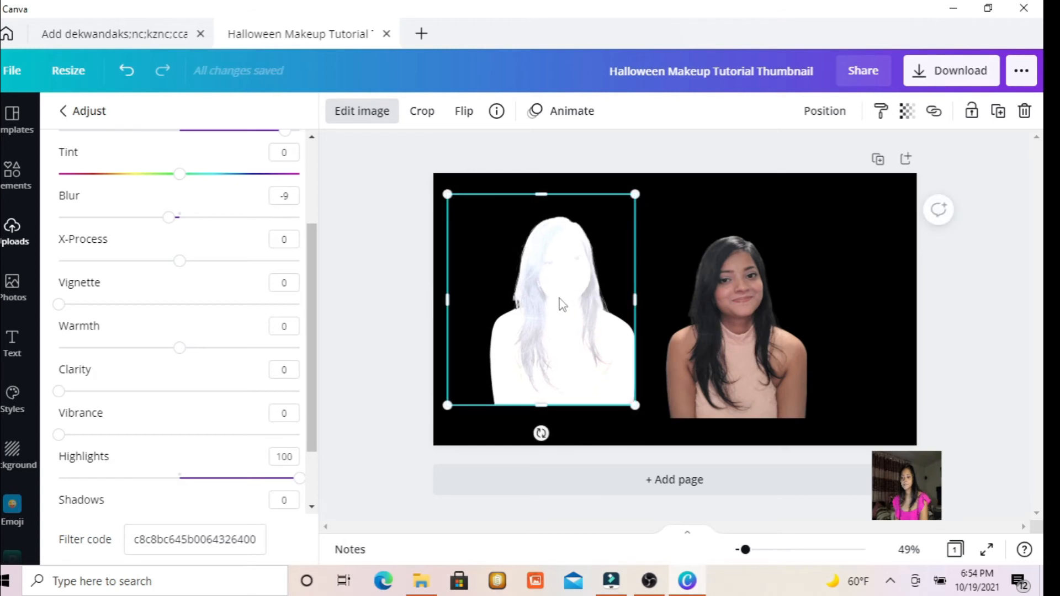
Delete the unadjusted portrait cutout beside the white silhouette.
left_click(762, 307)
left_click_drag(755, 303, 783, 296)
key("Delete")
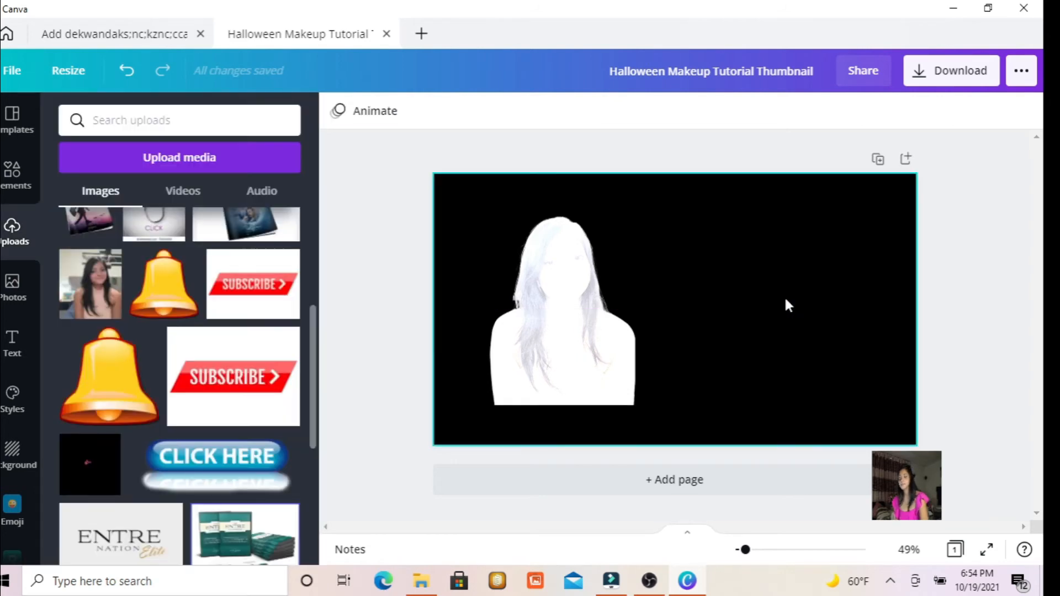
Replace the white silhouette's image with the uploaded portrait and move the whitened photo to the right half of the page.
left_click_drag(90, 284, 554, 303)
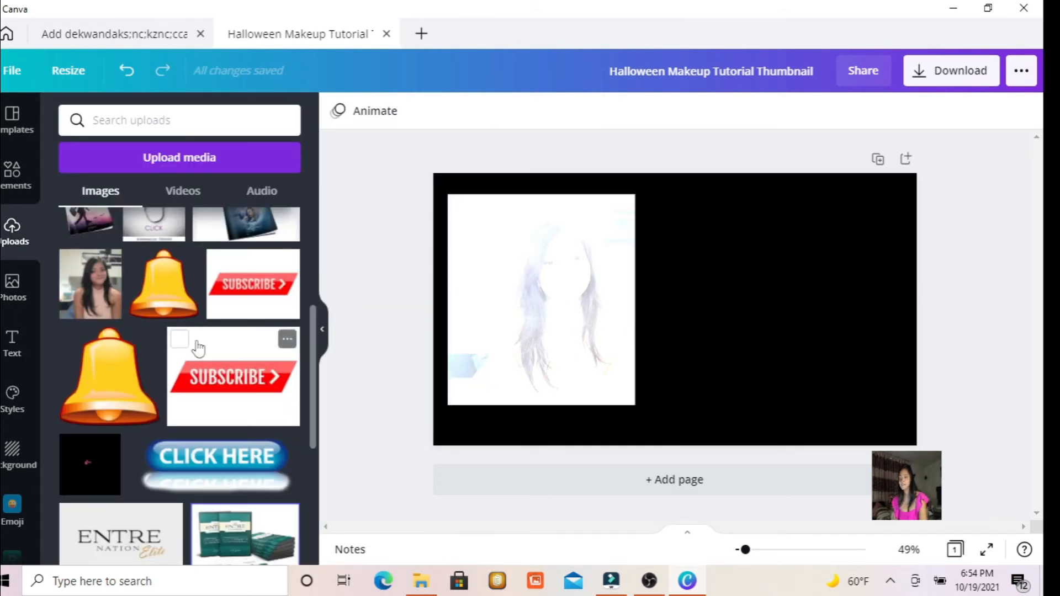
left_click_drag(74, 258, 539, 294)
left_click(607, 296)
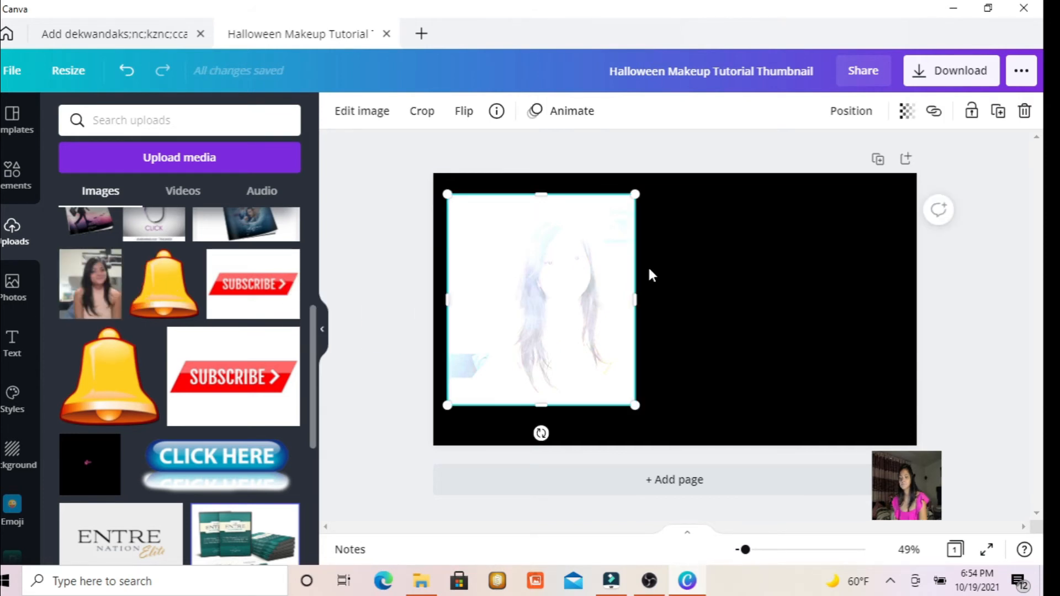
left_click_drag(623, 276, 804, 289)
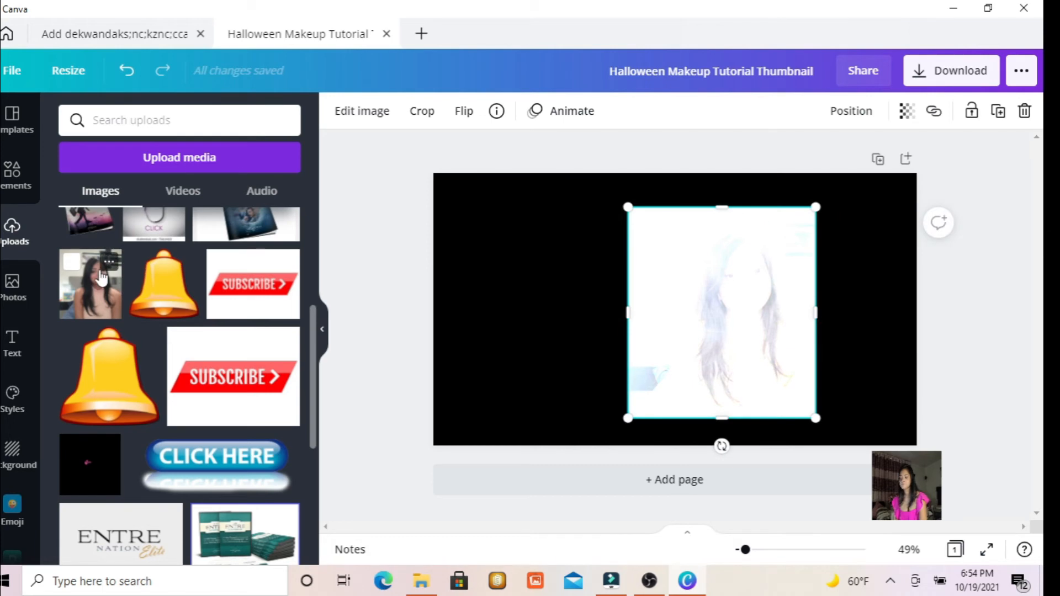
Try to add the uploaded portrait at the page's left edge and undo the resulting background fill.
right_click(101, 273)
left_click(83, 275)
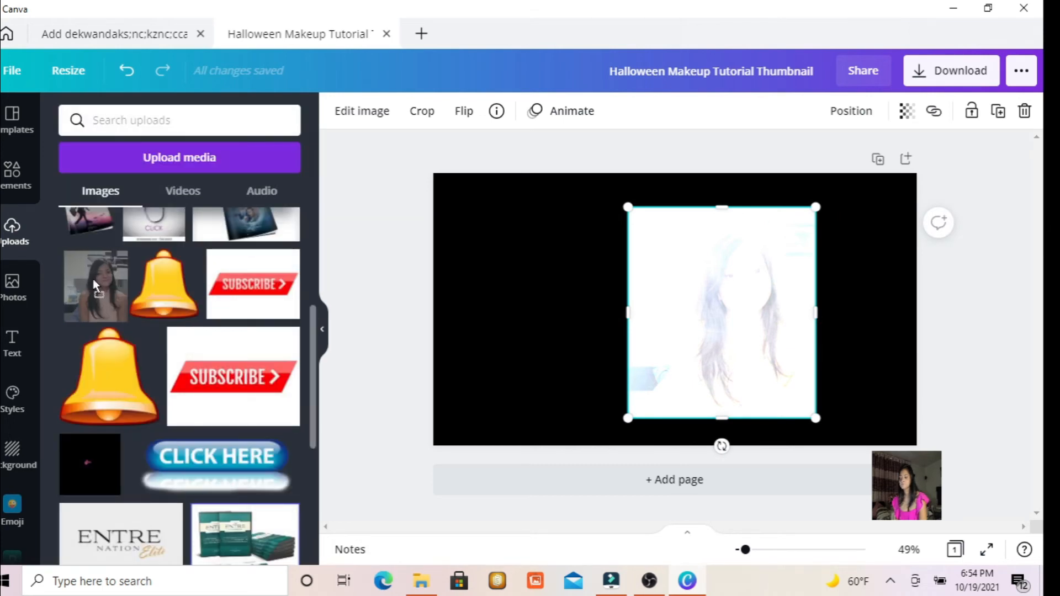
left_click_drag(93, 279, 455, 260)
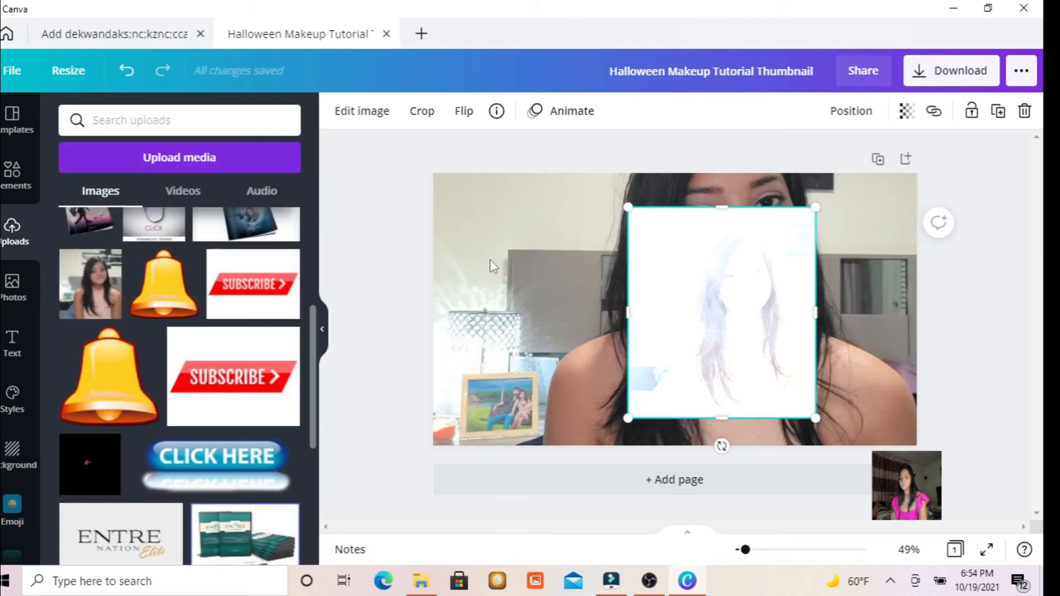
left_click(526, 239)
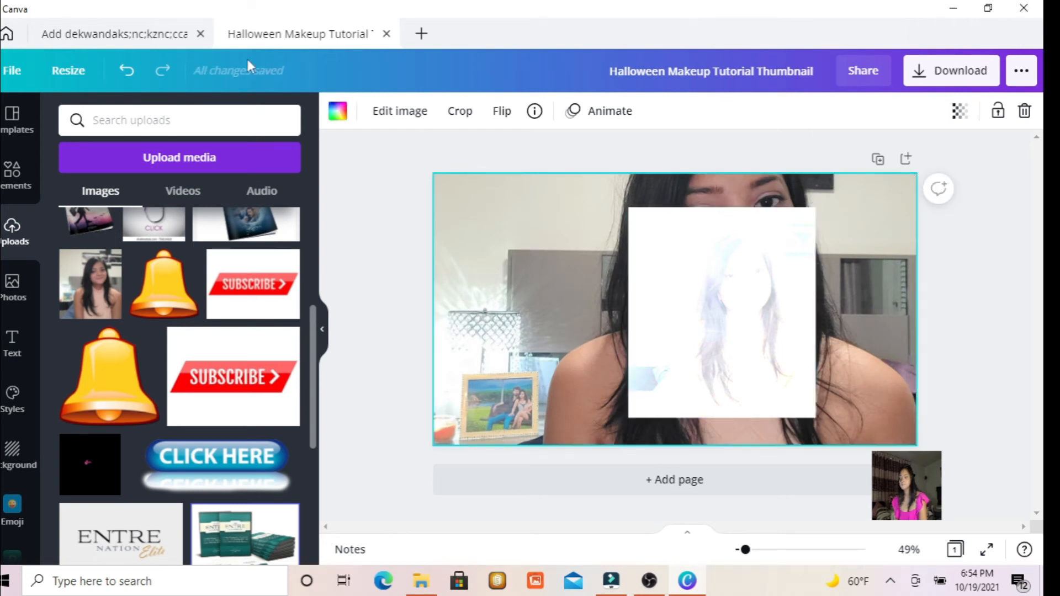
left_click(126, 70)
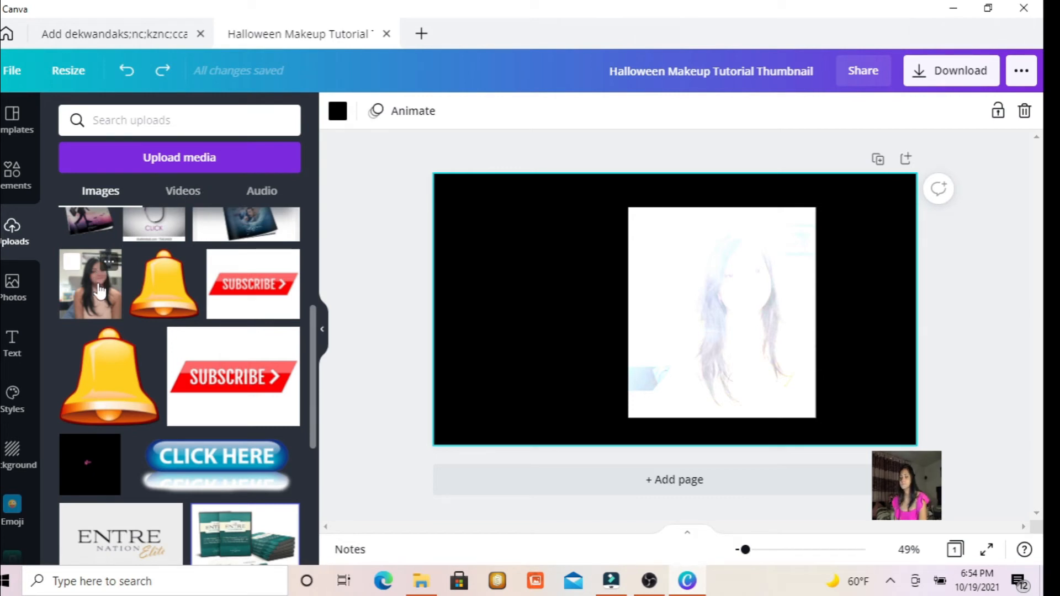
Place a new copy of the uploaded portrait on the left half of the page, beside the whitened photo.
left_click(109, 261)
left_click(85, 273)
left_click_drag(90, 282, 471, 251)
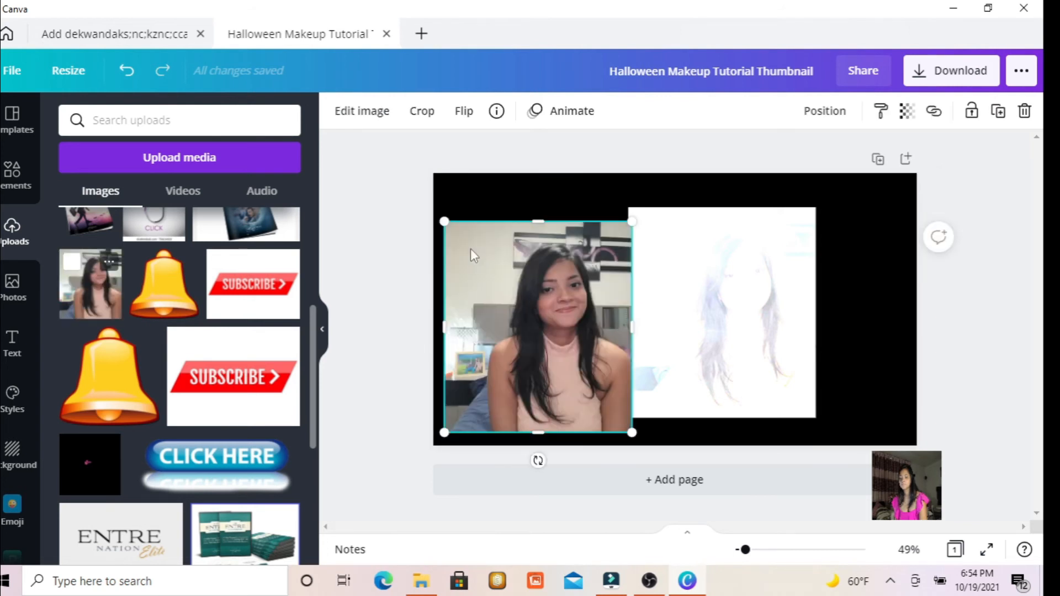
Remove the background from the portrait on the page's left half and reposition the cutout beside the whitened photo.
left_click(362, 112)
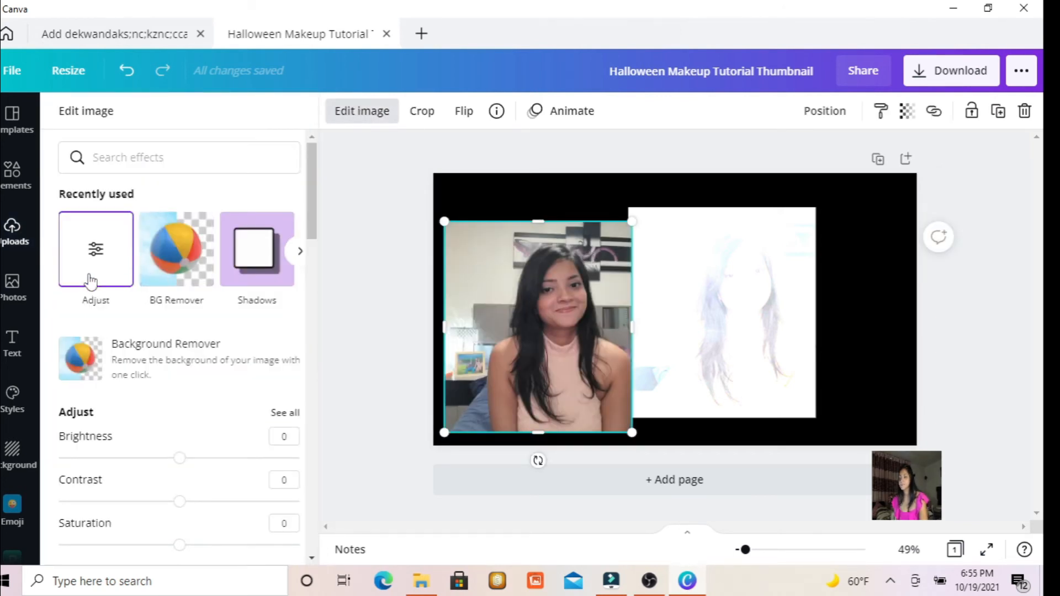
left_click(164, 273)
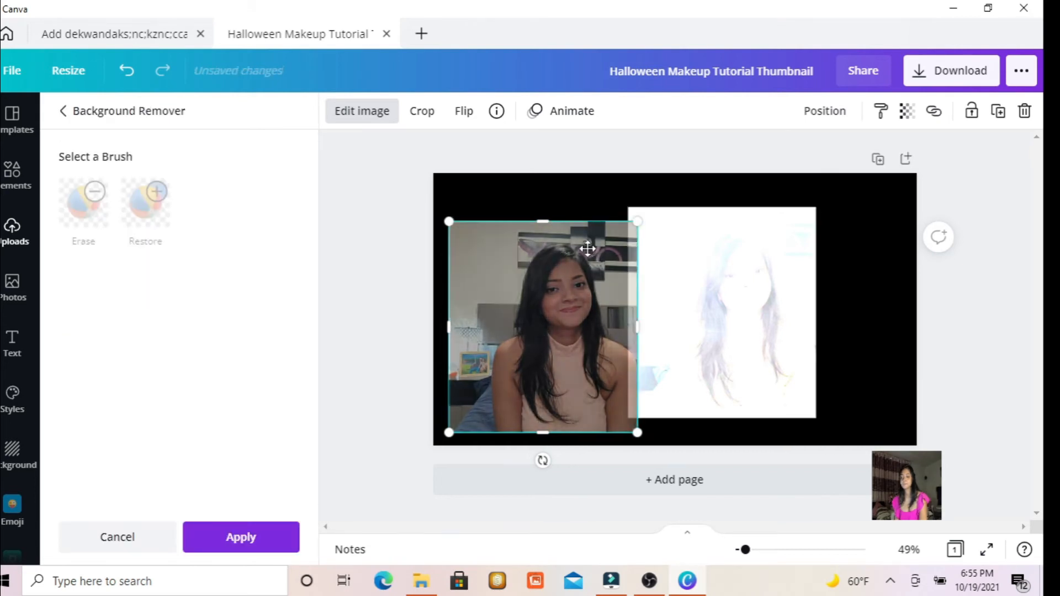
left_click_drag(588, 248, 519, 216)
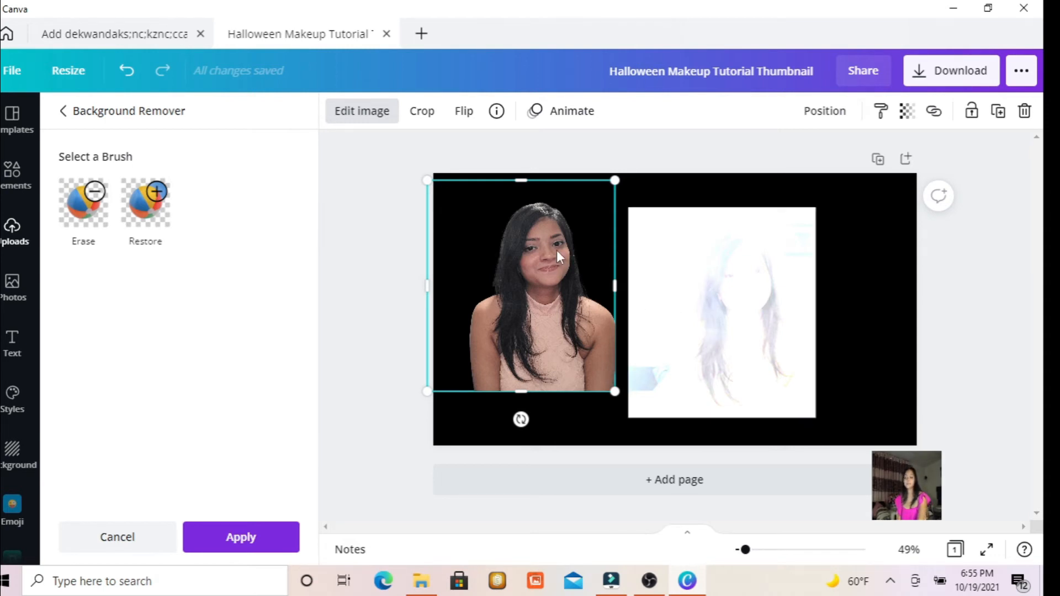
mouse_move(557, 250)
left_mouse_down()
mouse_move(641, 317)
mouse_move(708, 253)
mouse_move(683, 321)
mouse_move(611, 337)
mouse_move(556, 260)
left_mouse_up()
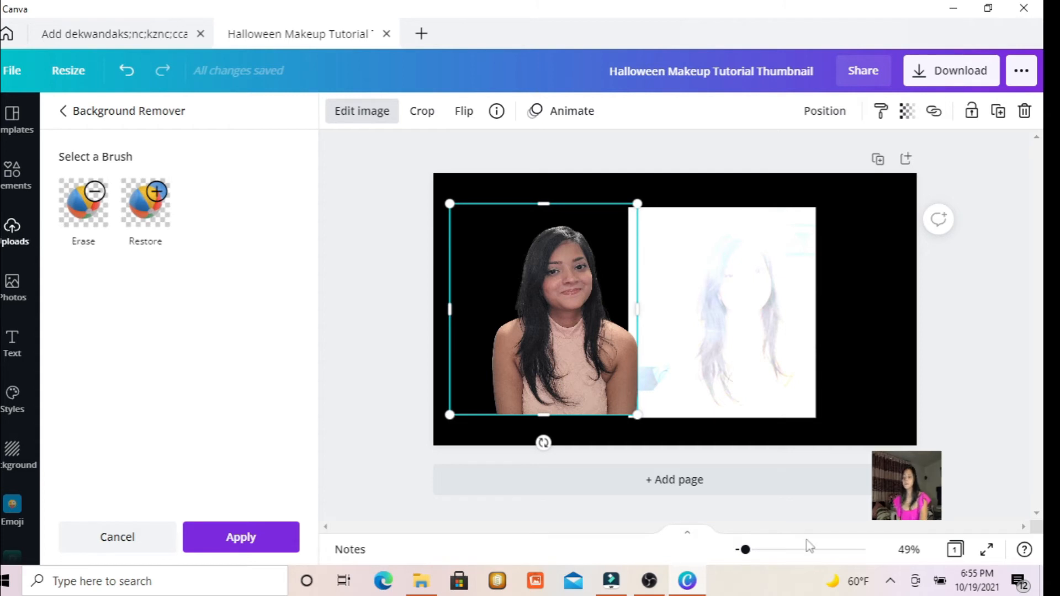
Remove the background from the whitened photo on the page's right half.
left_click(803, 380)
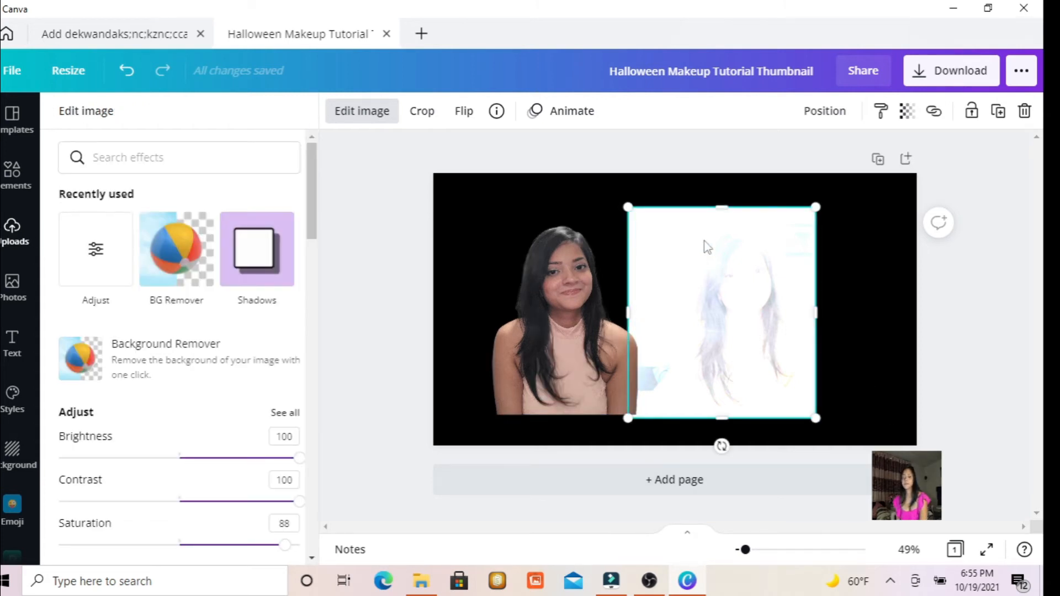
left_click(197, 272)
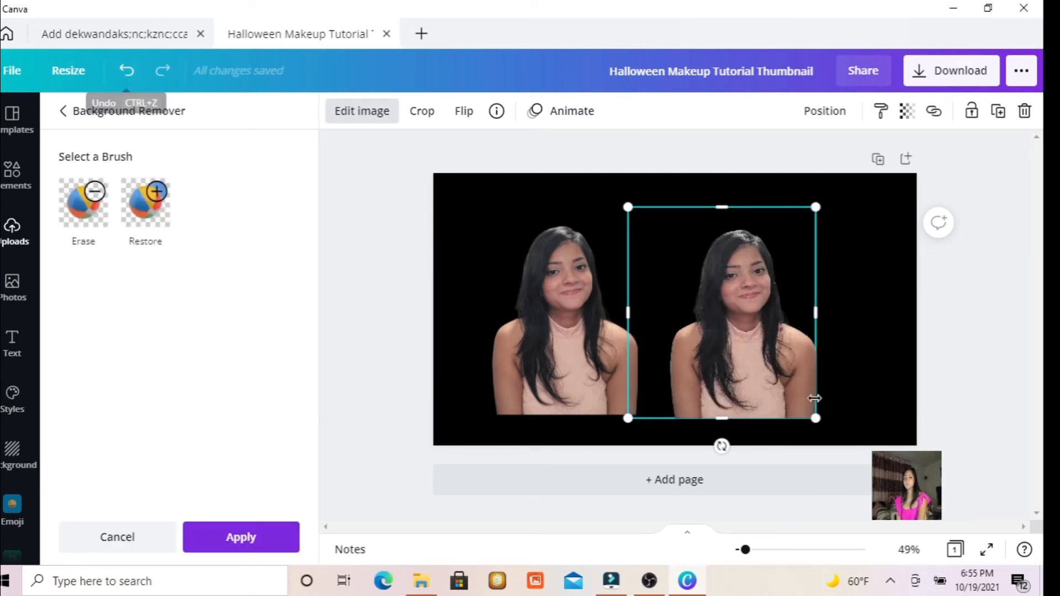
left_click(337, 115)
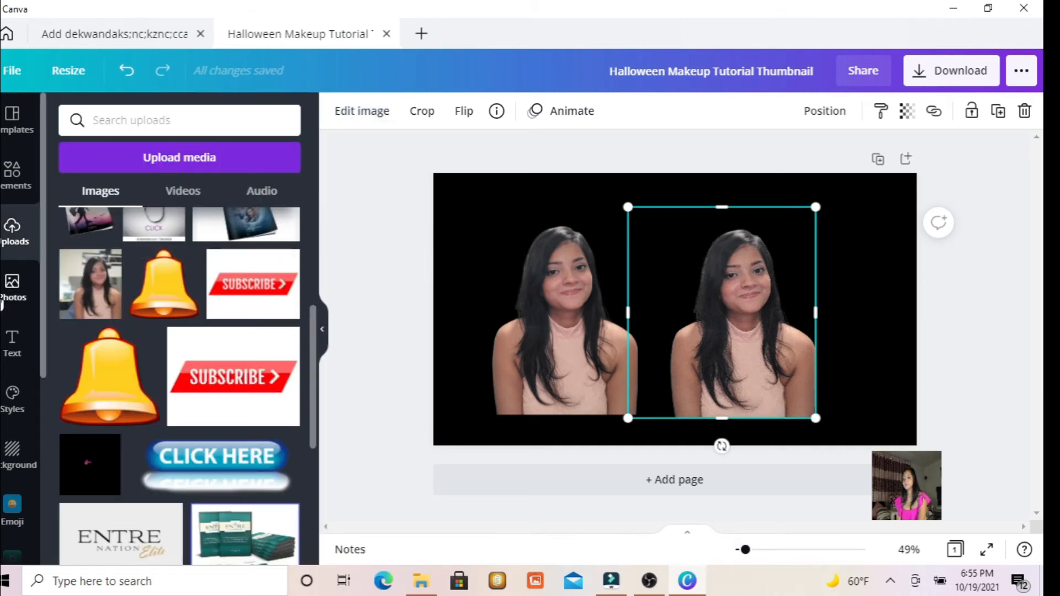
left_click(4, 188)
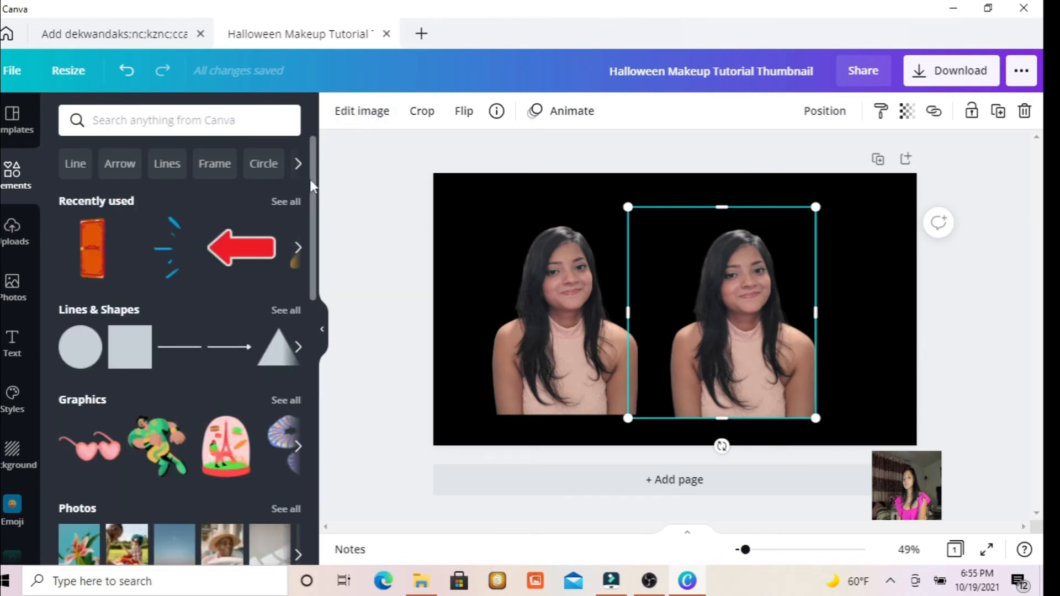
scroll(309, 180, "down", 3)
scroll(288, 149, "up", 3)
Try the Cherry duotone effect on the cutout on the page's right half.
left_click(355, 116)
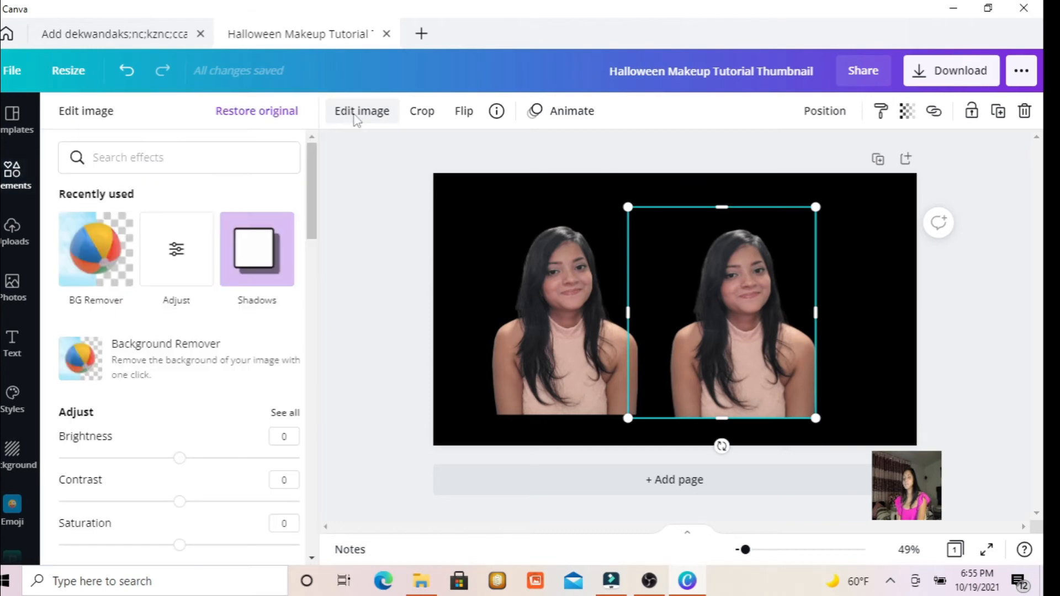
left_click_drag(310, 202, 307, 416)
left_click(103, 417)
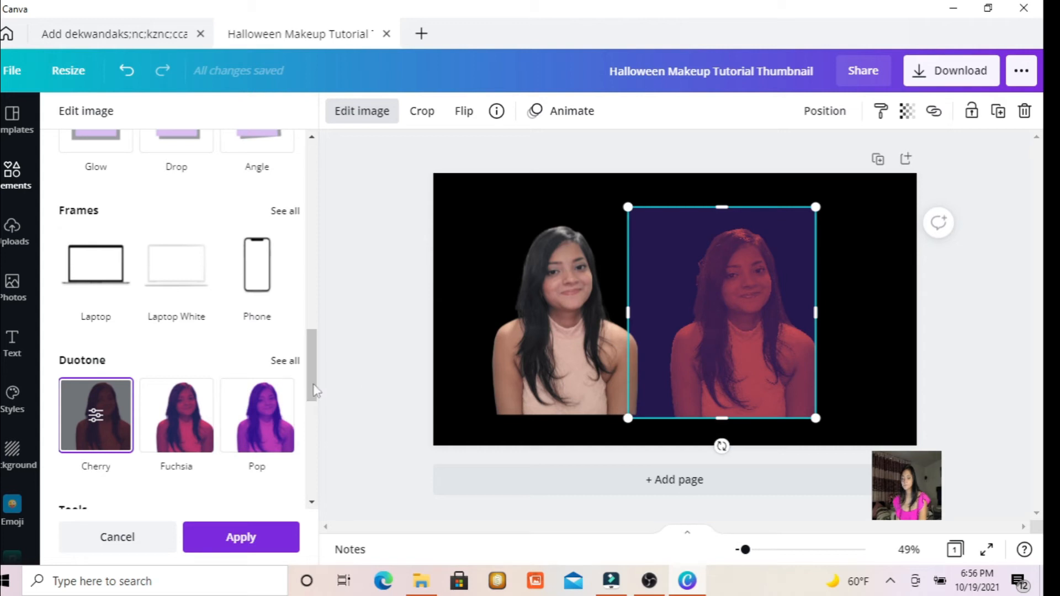
left_click_drag(312, 386, 312, 199)
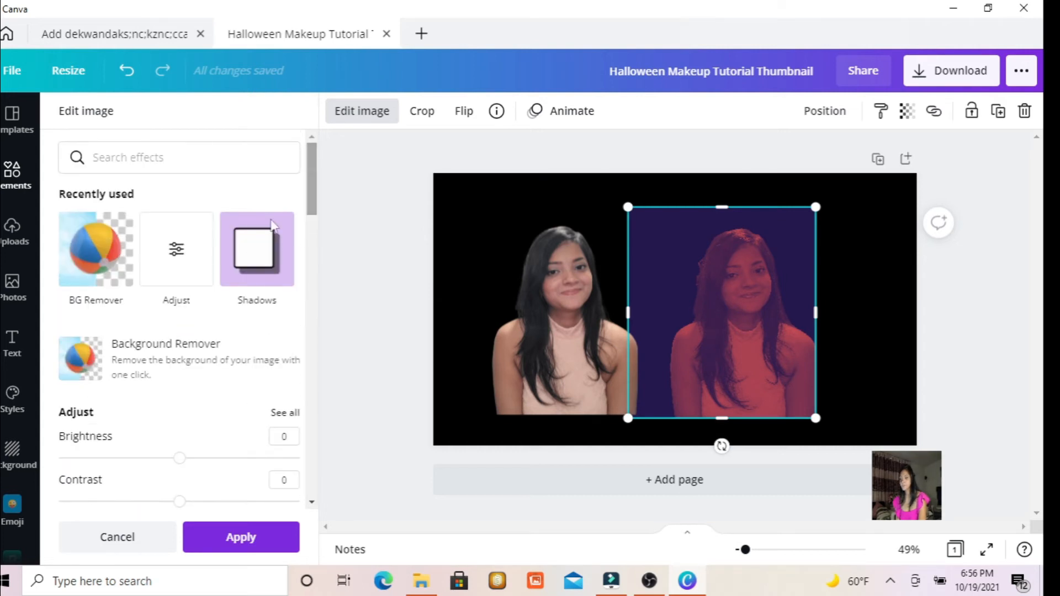
Set the right cutout's contrast to 100, brightness to 100 and saturation to 85 to turn it into a white silhouette.
left_click(177, 257)
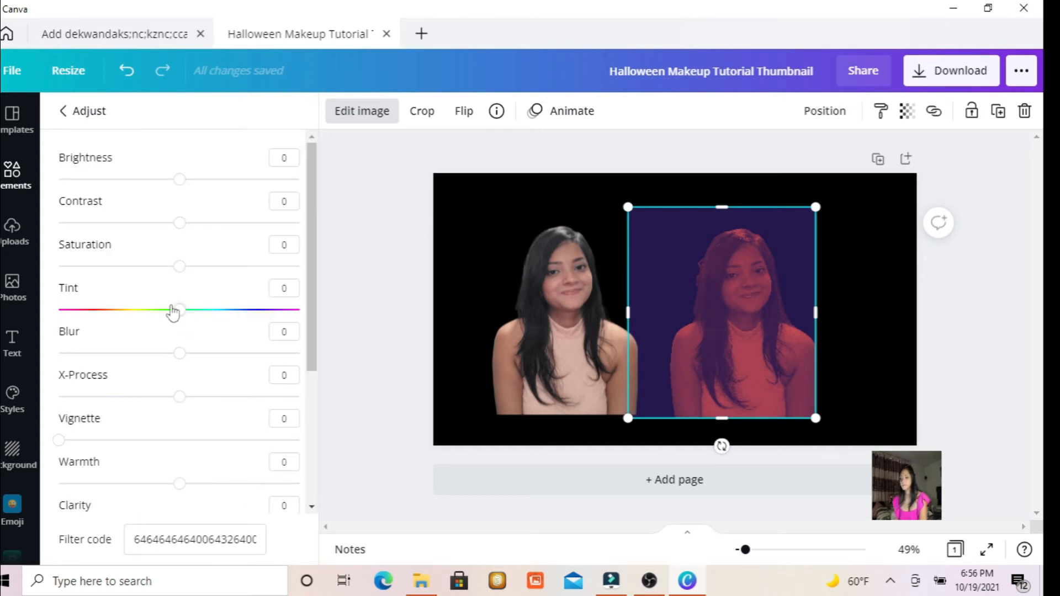
left_click_drag(224, 223, 334, 239)
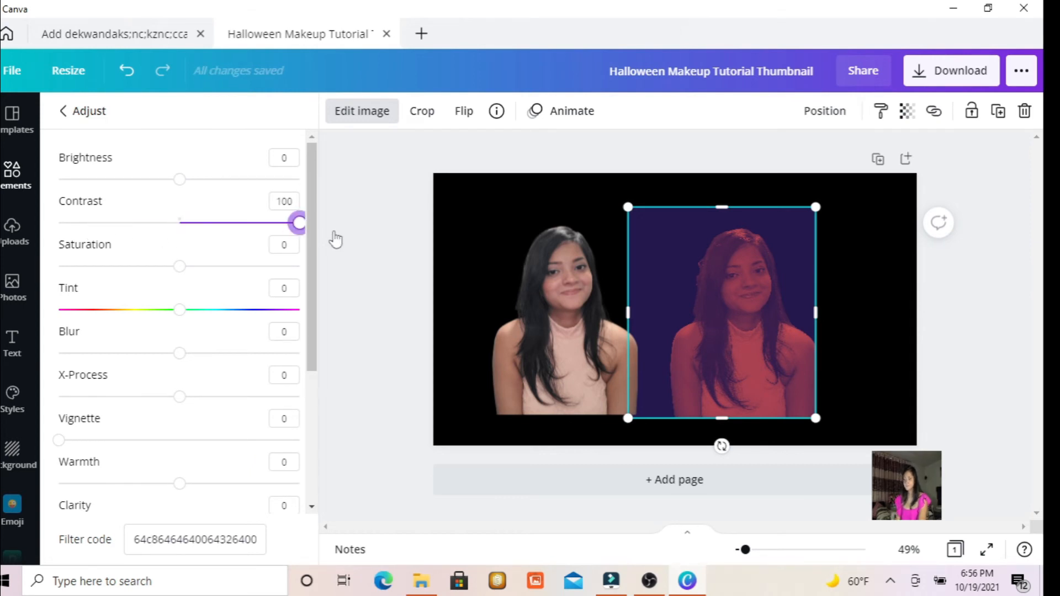
left_click_drag(178, 180, 334, 214)
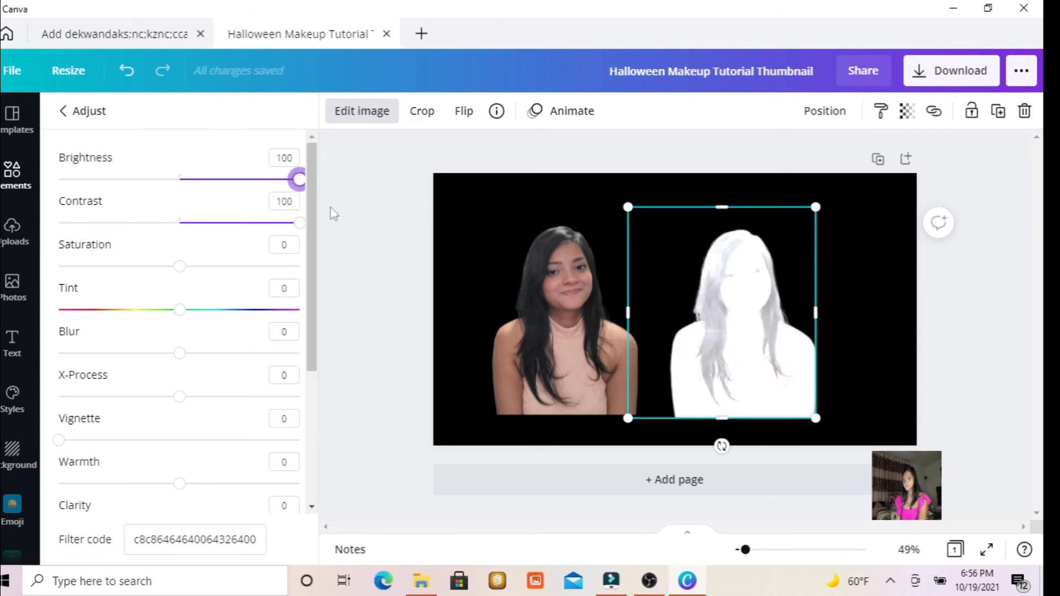
scroll(220, 251, "down", 1)
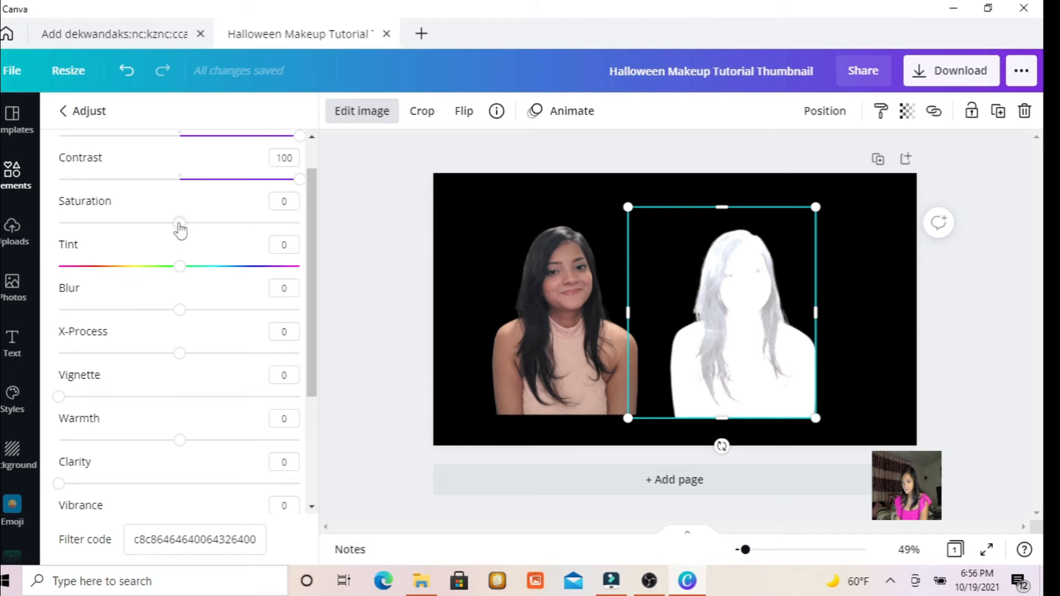
left_click_drag(232, 228, 281, 224)
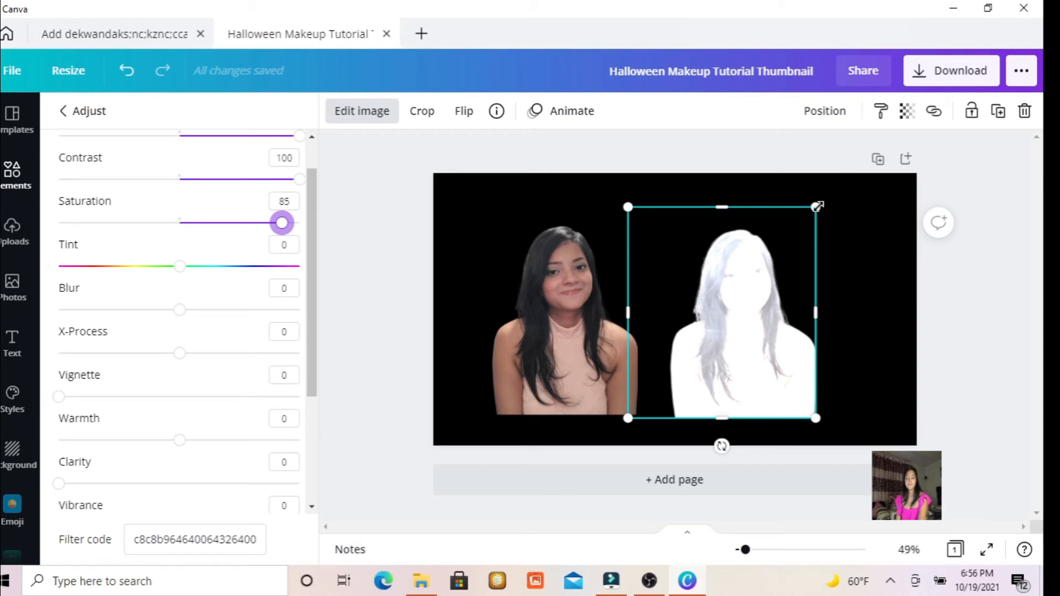
Move the colour portrait cutout toward the page's left edge and slightly adjust the white silhouette's size.
left_click_drag(819, 206, 825, 200)
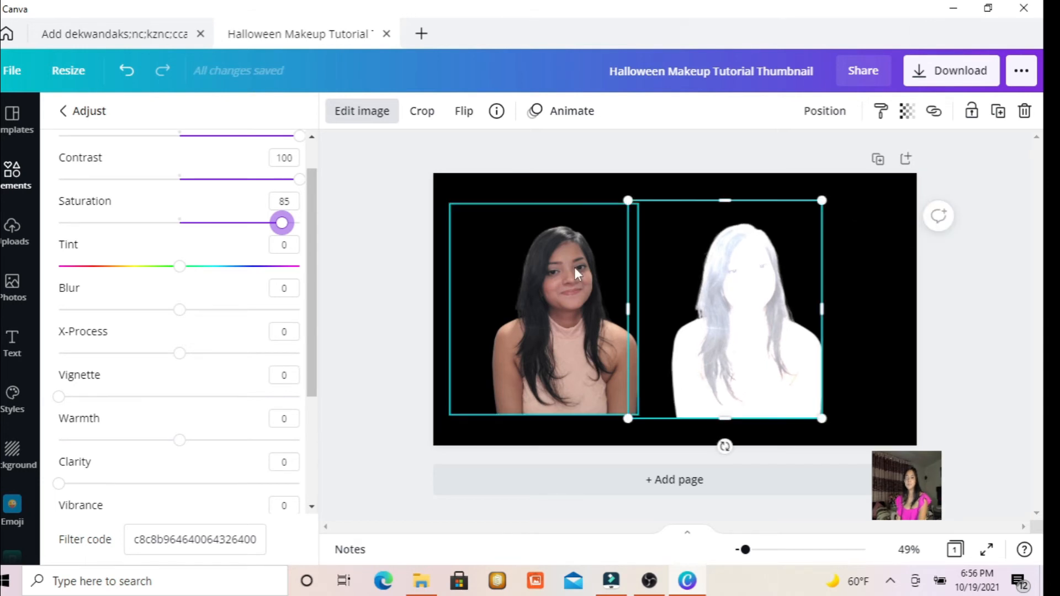
left_click_drag(605, 265, 520, 271)
left_click(760, 258)
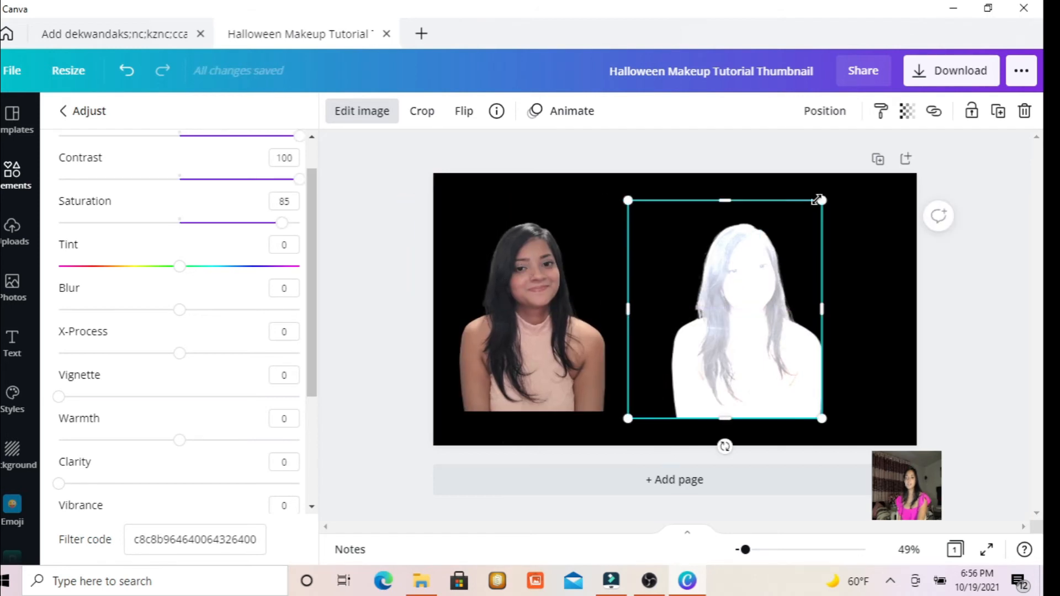
left_click_drag(822, 205, 817, 206)
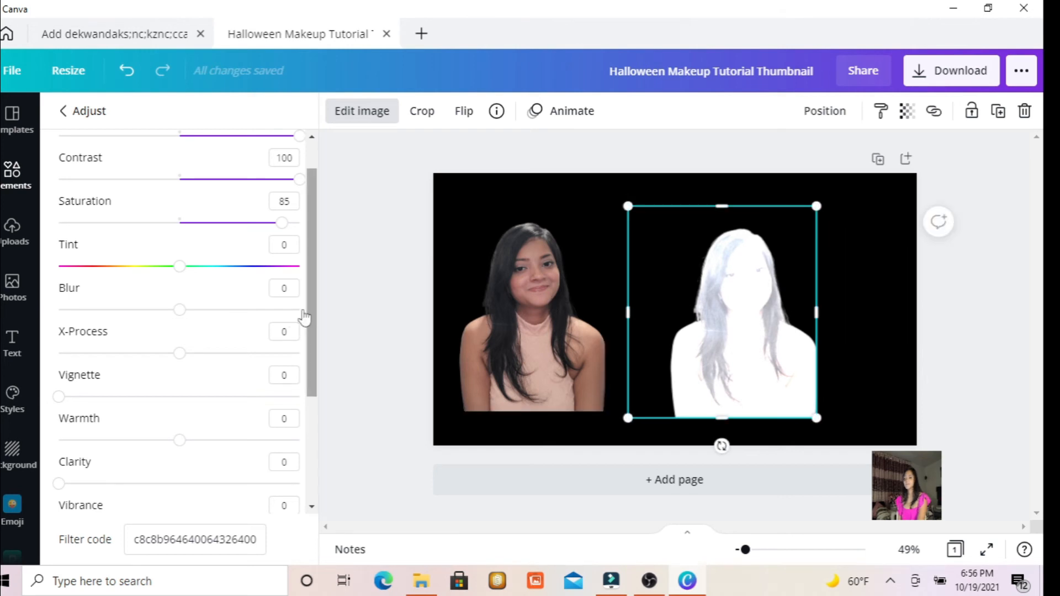
Try a blur of 56 on the white silhouette and reset it to 0.
left_click_drag(310, 316, 309, 252)
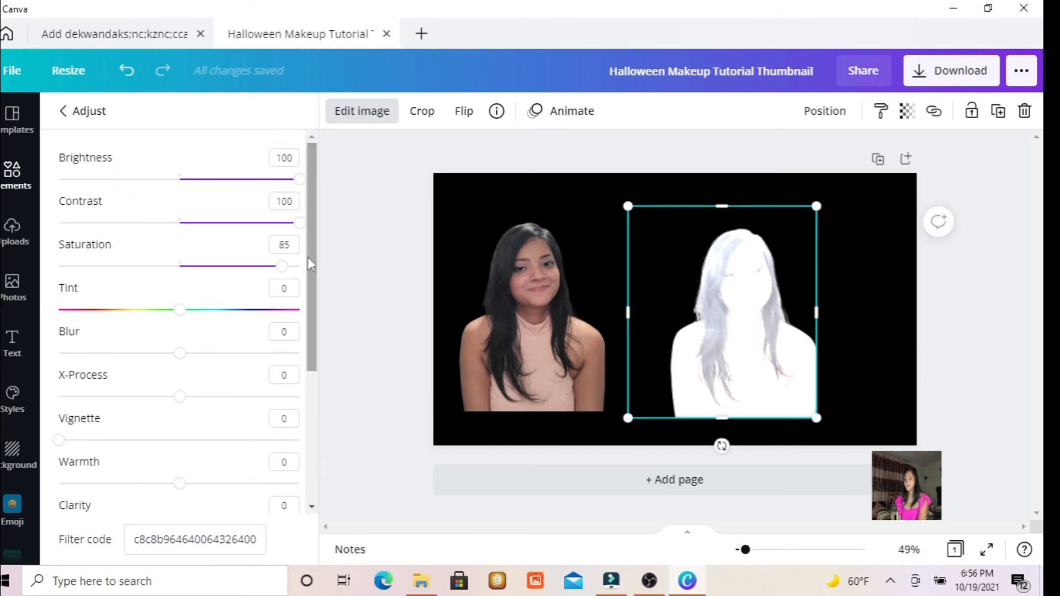
left_click_drag(179, 354, 246, 369)
left_click(575, 282)
left_click_drag(575, 282, 537, 294)
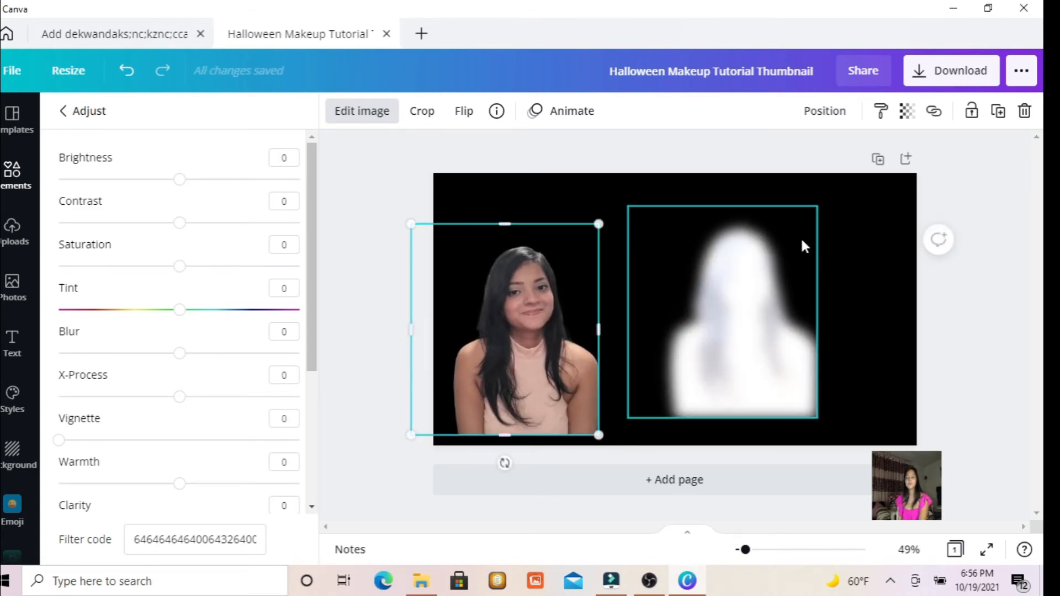
left_click(748, 257)
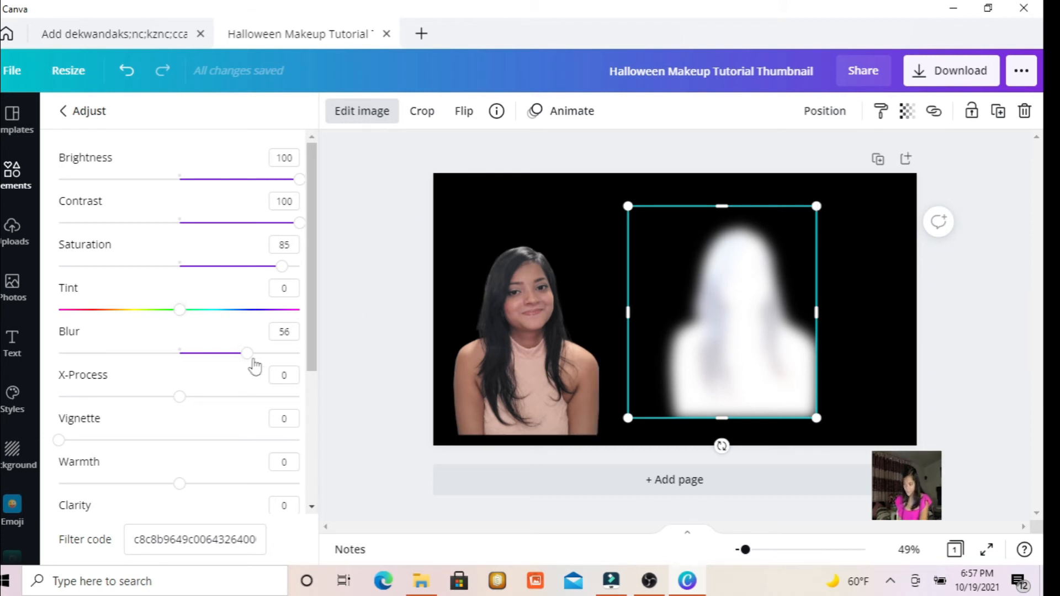
left_click_drag(249, 358, 179, 363)
Shrink the white silhouette slightly and position the colour portrait cutout directly beside it.
left_click_drag(526, 307, 566, 287)
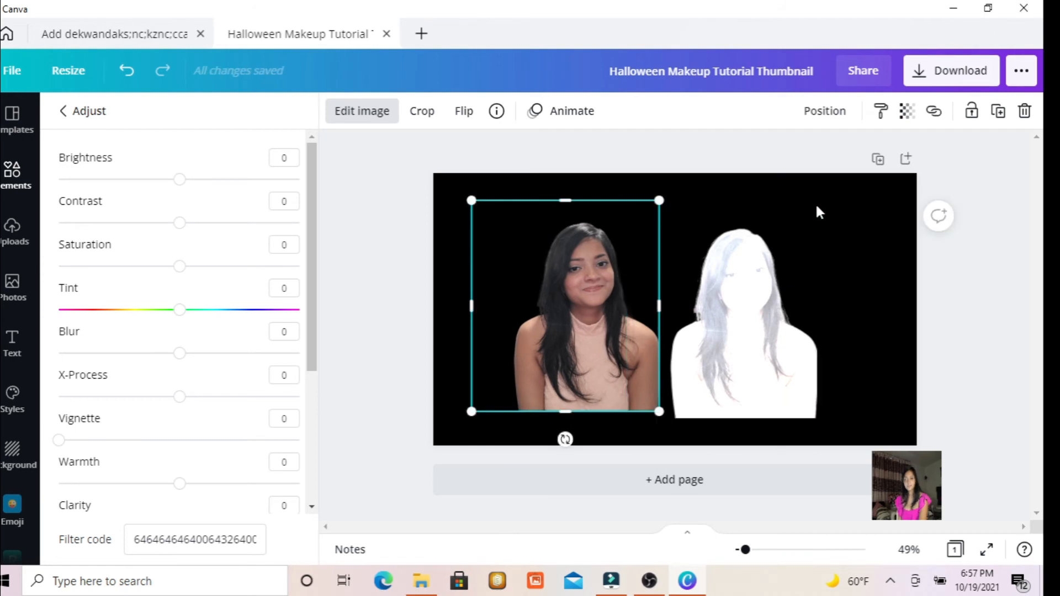
left_click(788, 240)
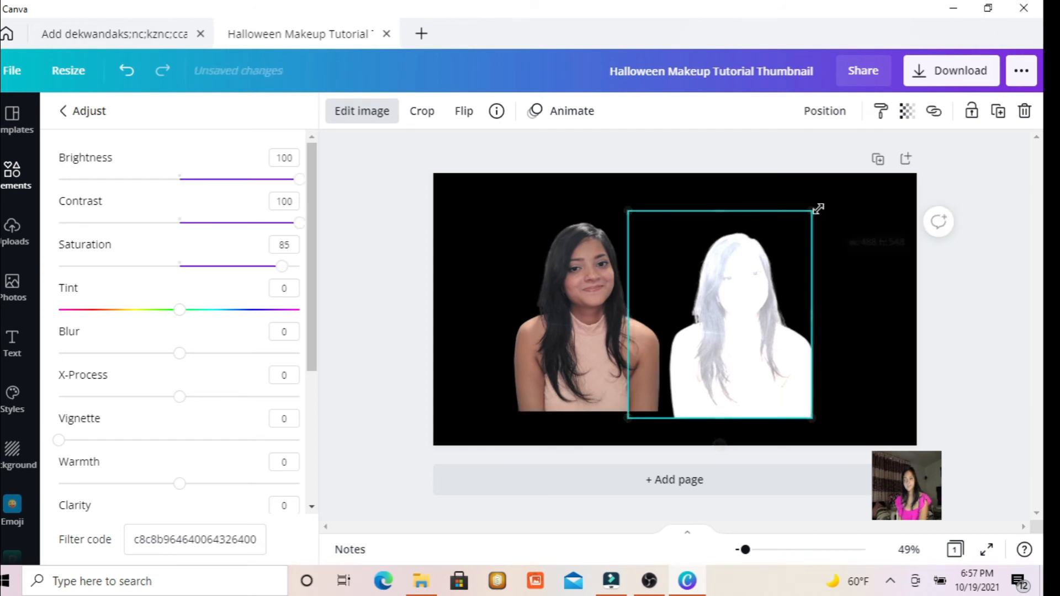
left_click_drag(818, 208, 823, 209)
left_click(609, 284)
left_click_drag(609, 284, 533, 278)
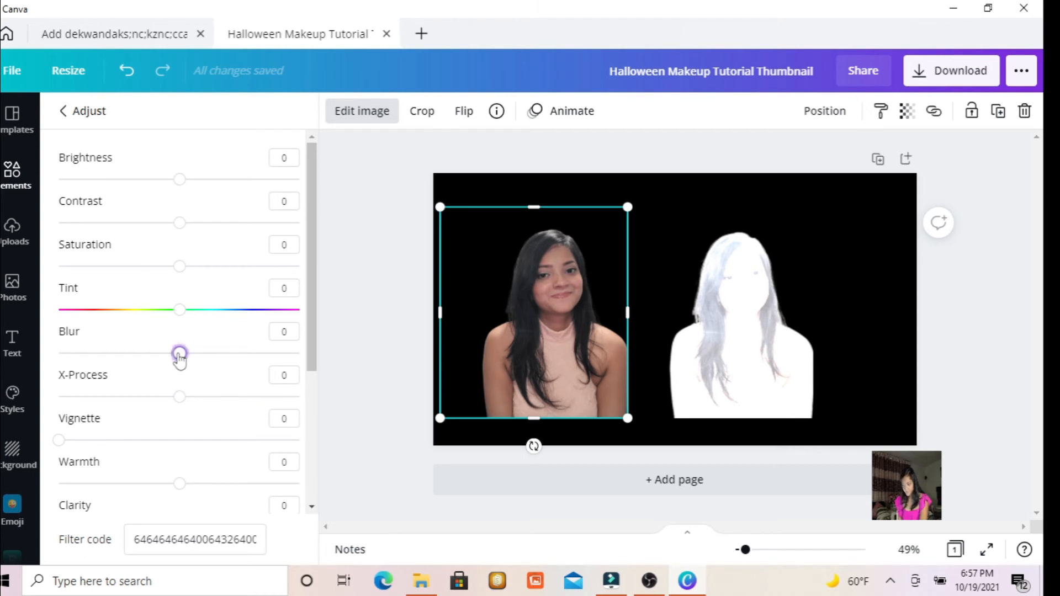
Set the white silhouette's blur to 84 and place the colour portrait cutout on top of it as a glow effect.
left_click_drag(179, 358, 183, 379)
left_click(751, 290)
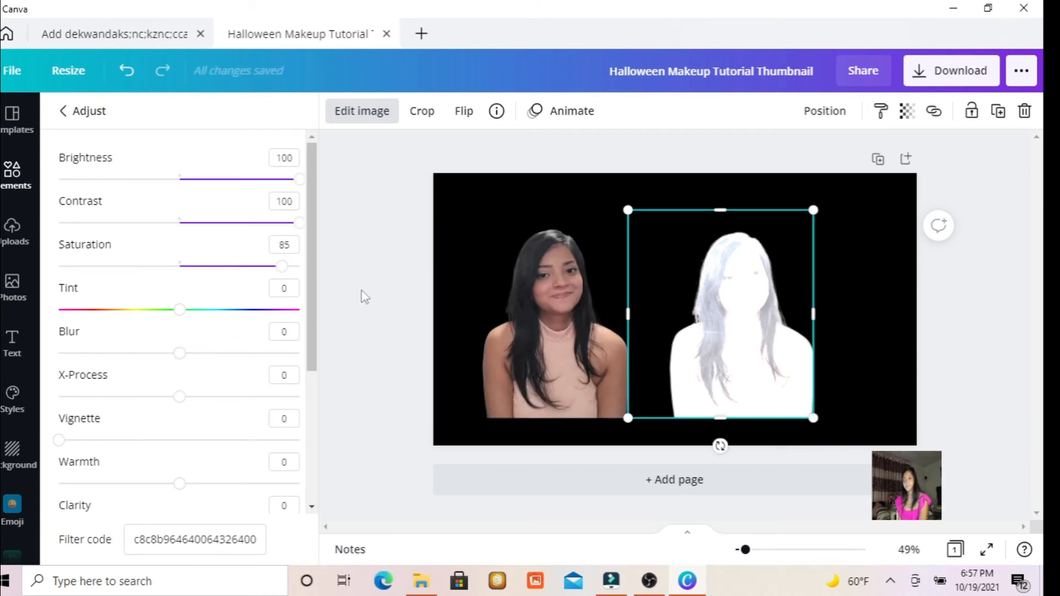
left_click_drag(179, 353, 280, 352)
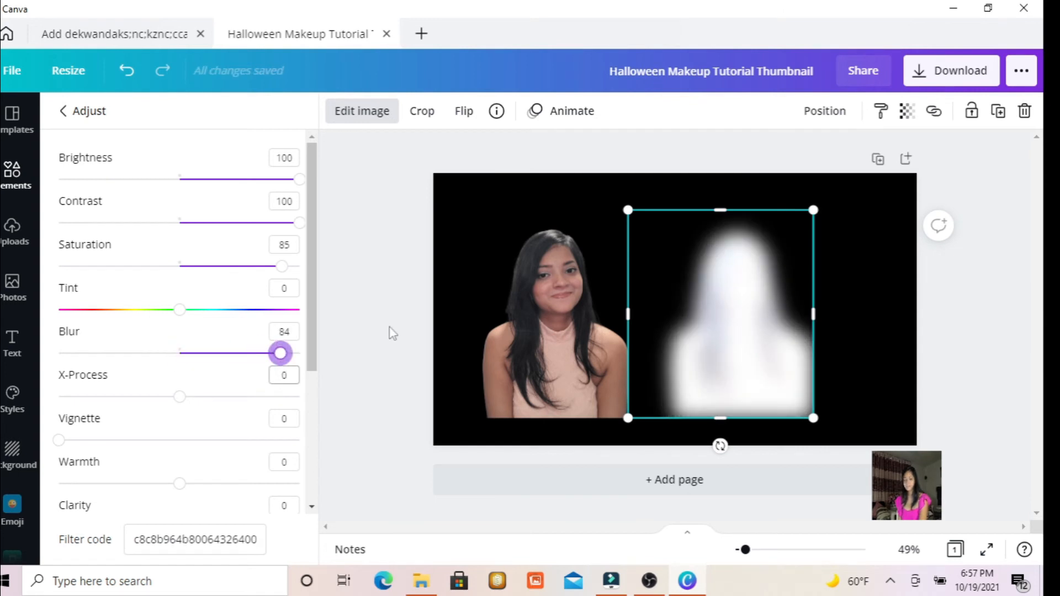
left_click(538, 293)
left_click_drag(538, 293, 719, 299)
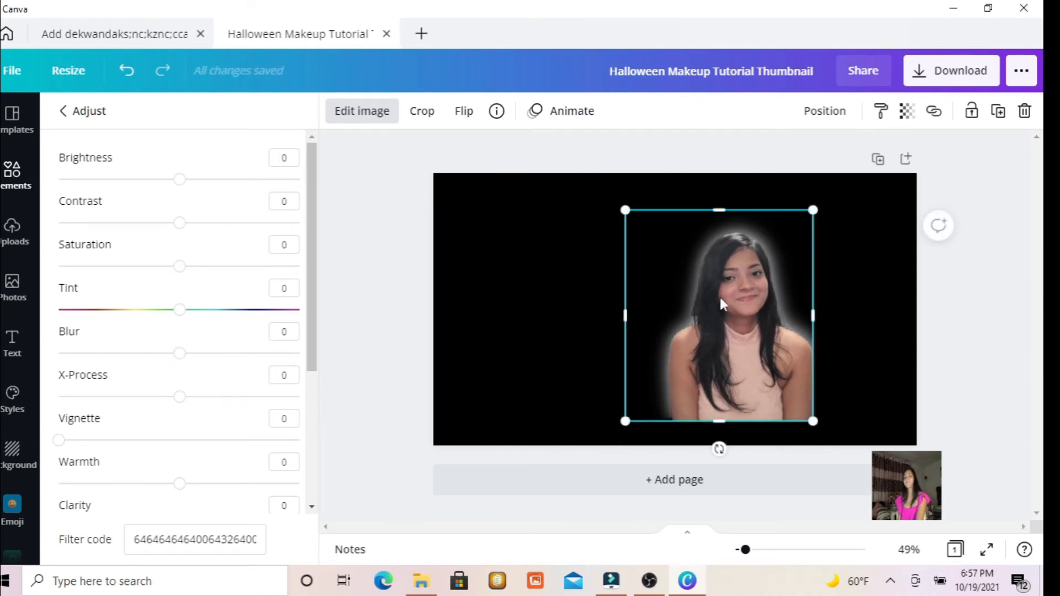
Add the recently used red arrow graphic to the page beside the glowing portrait.
left_click(508, 246)
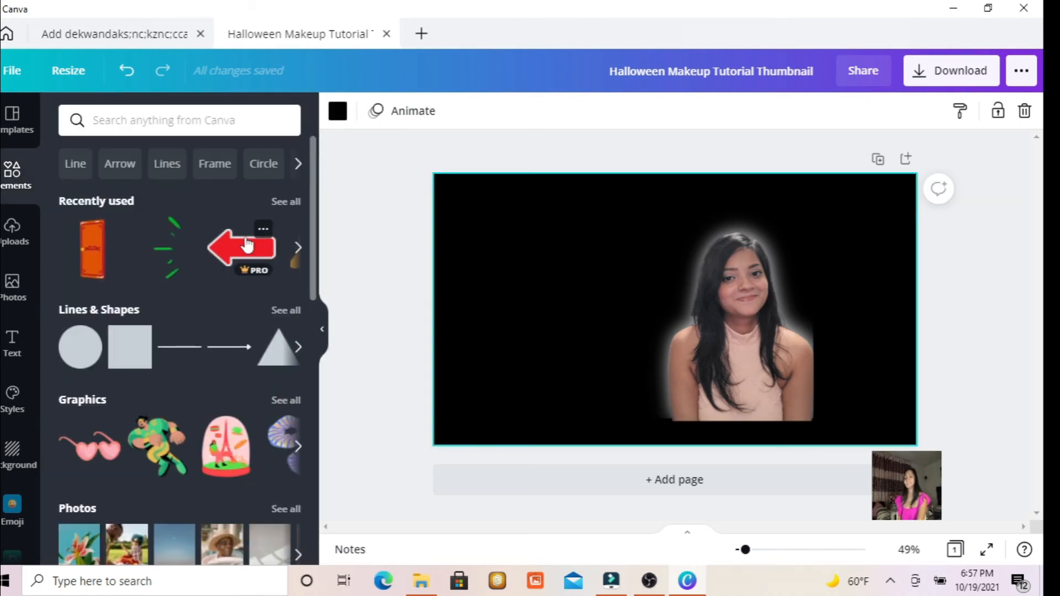
left_click_drag(242, 249, 507, 281)
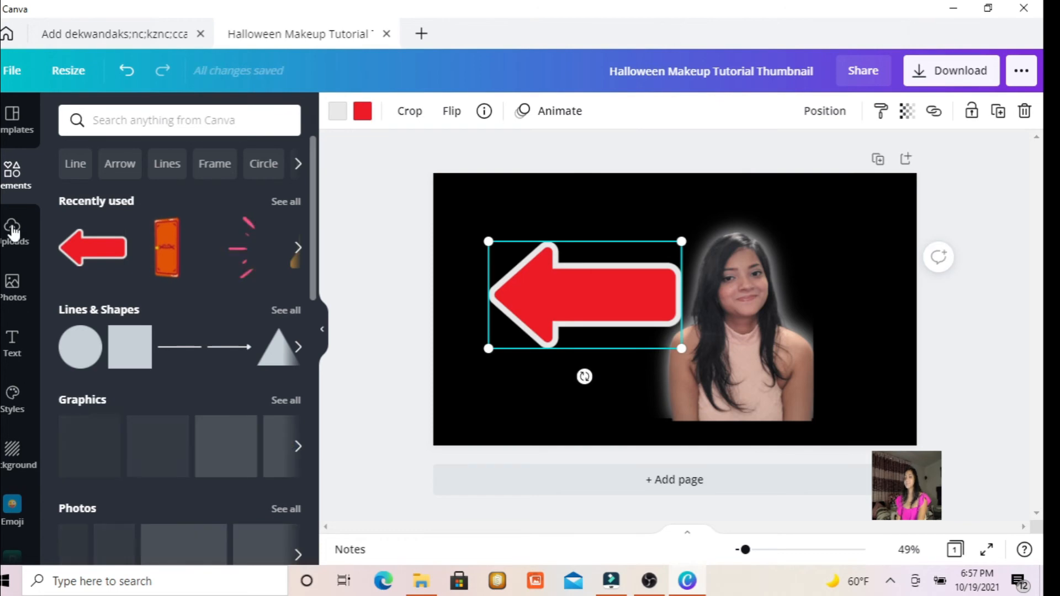
left_click(13, 231)
Look through the file options of the other open design and clear the thumbnail search on the home page.
left_click(6, 36)
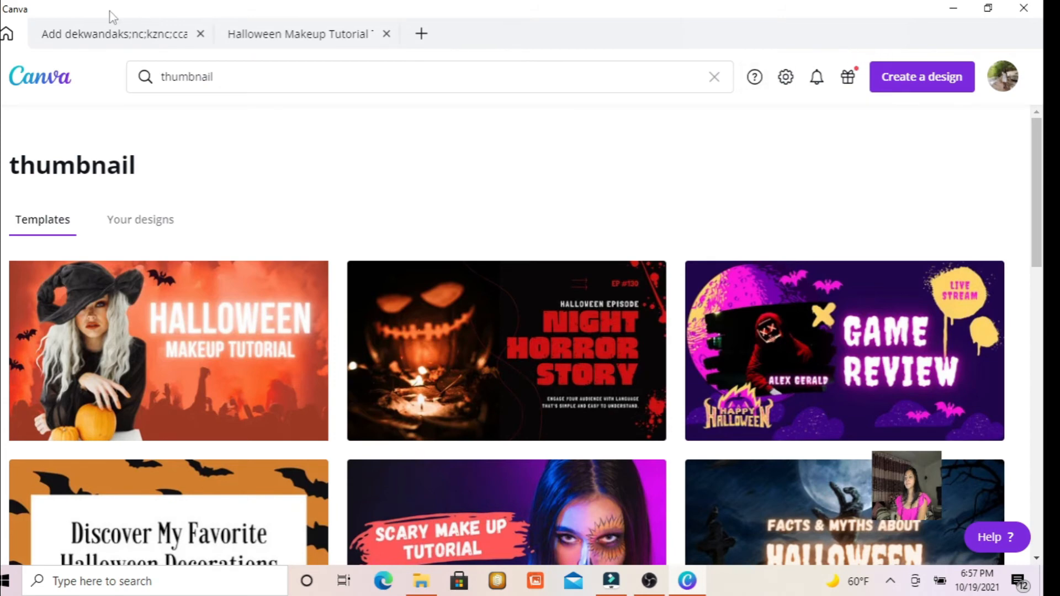
left_click(159, 36)
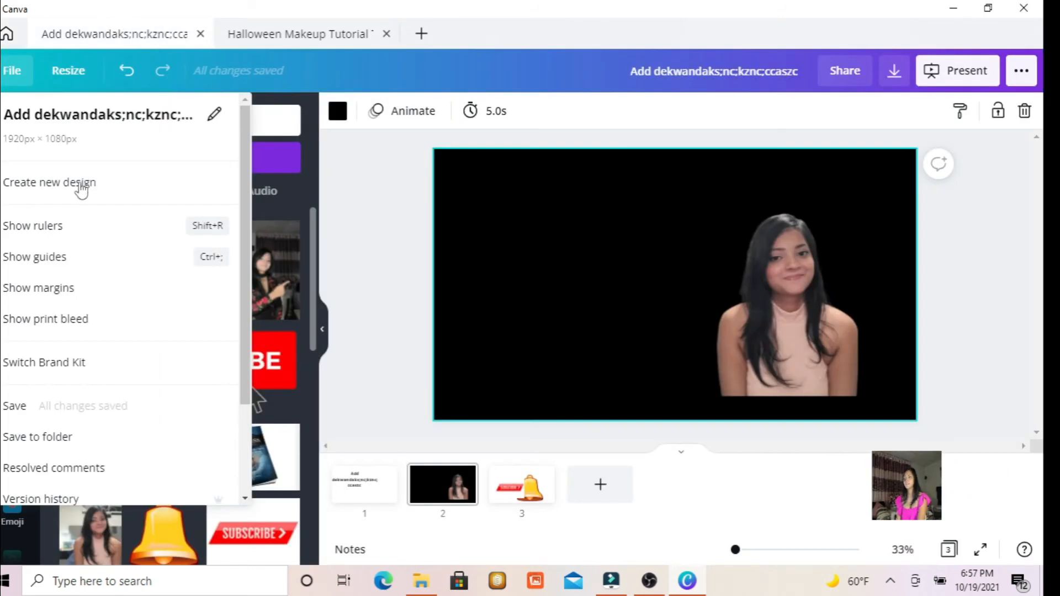
left_click(359, 207)
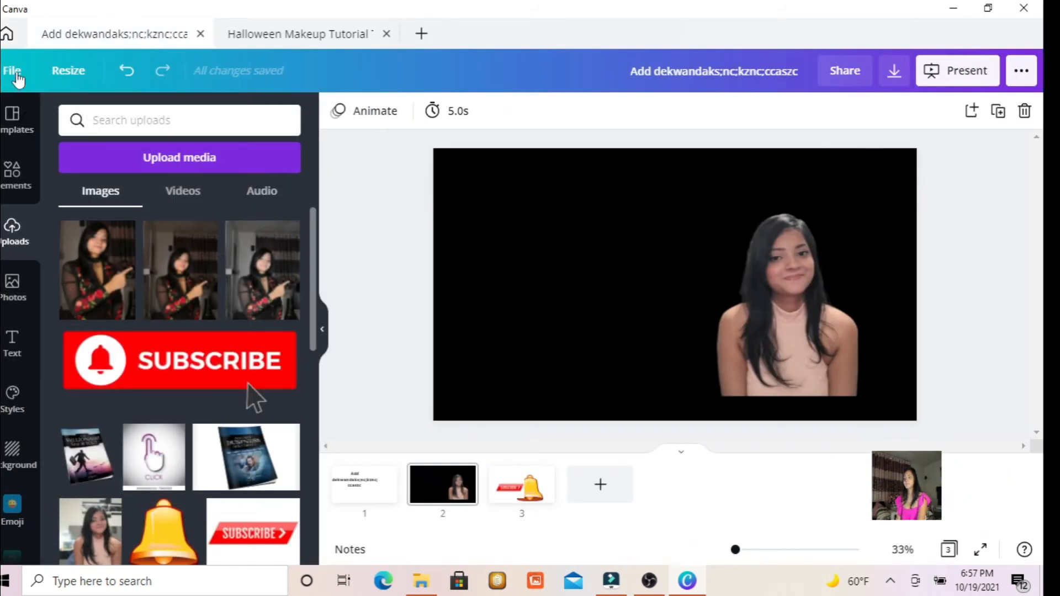
left_click(17, 74)
left_click(6, 37)
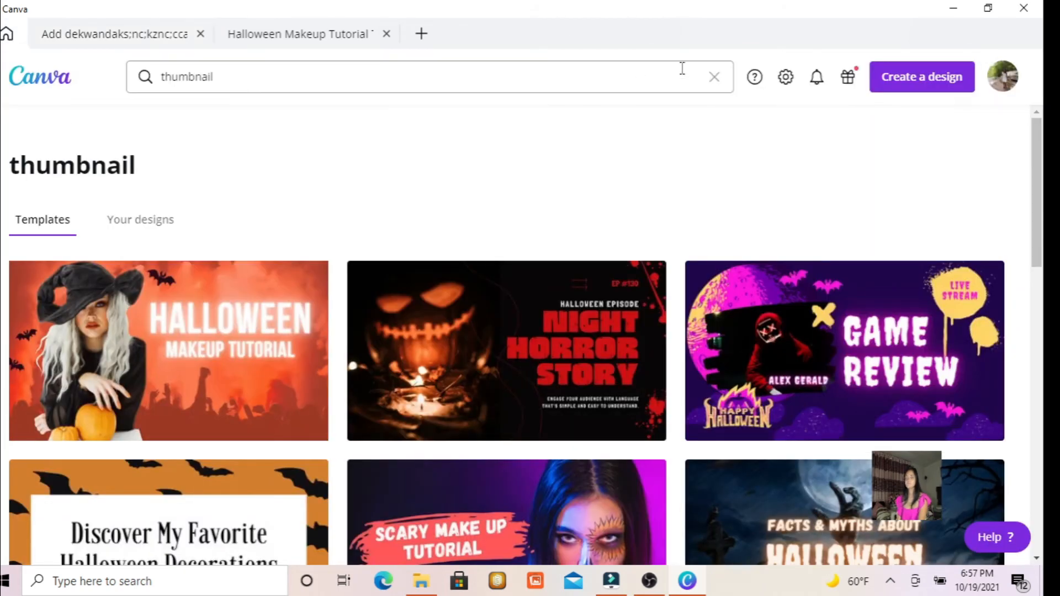
left_click(714, 80)
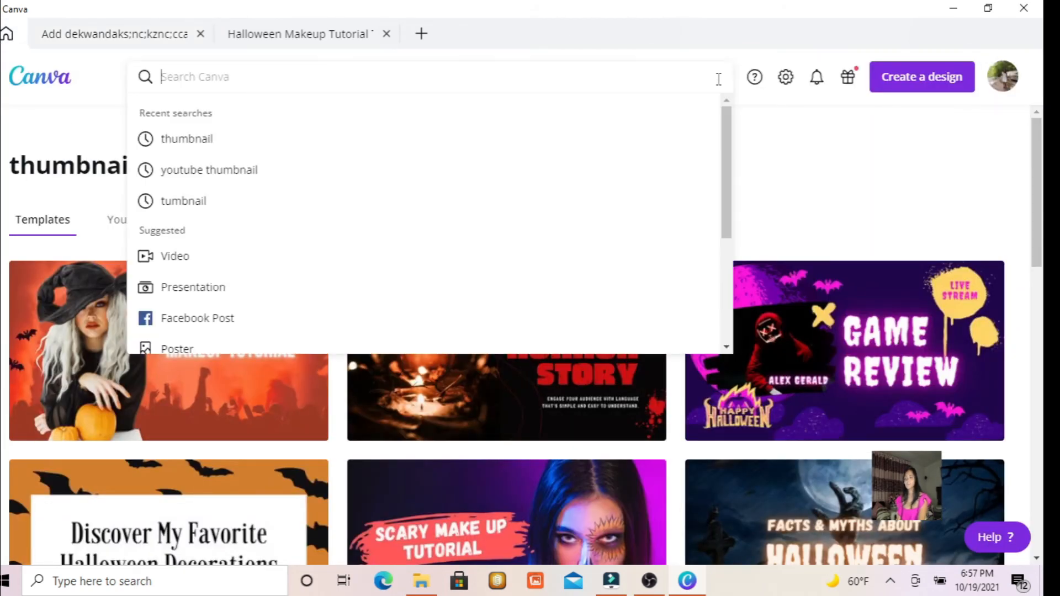
Open the Green and Black Geometric Techno Technology YouTube thumbnail from the list of all designs.
left_click(44, 79)
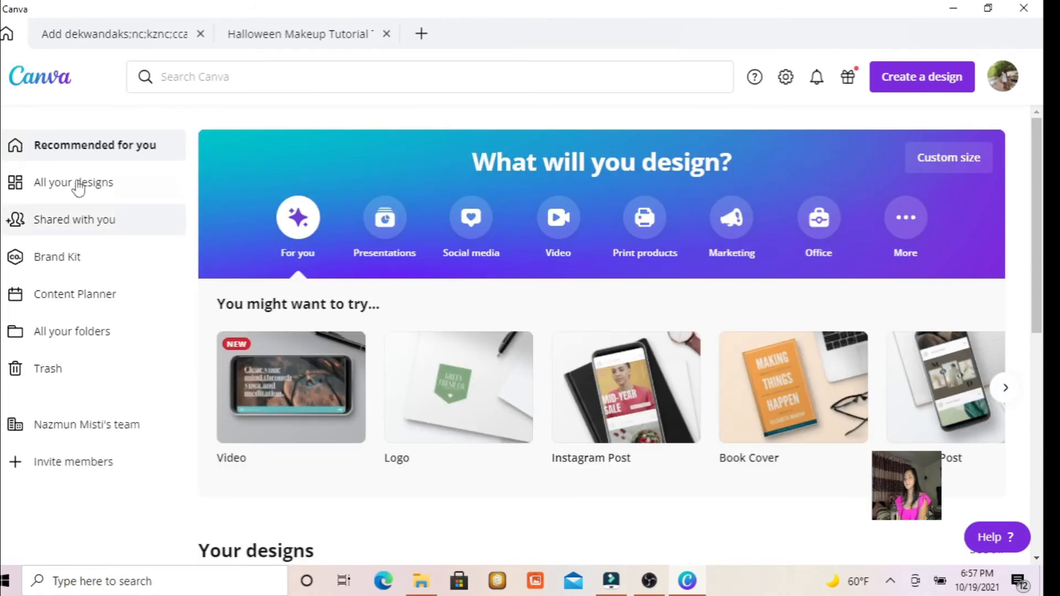
left_click(77, 186)
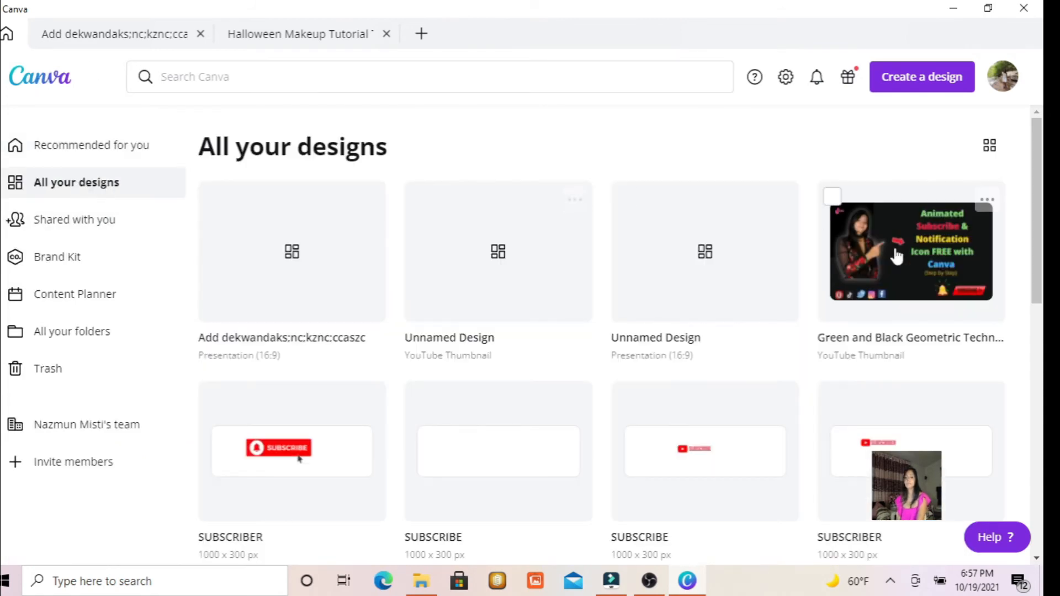
left_click(868, 236)
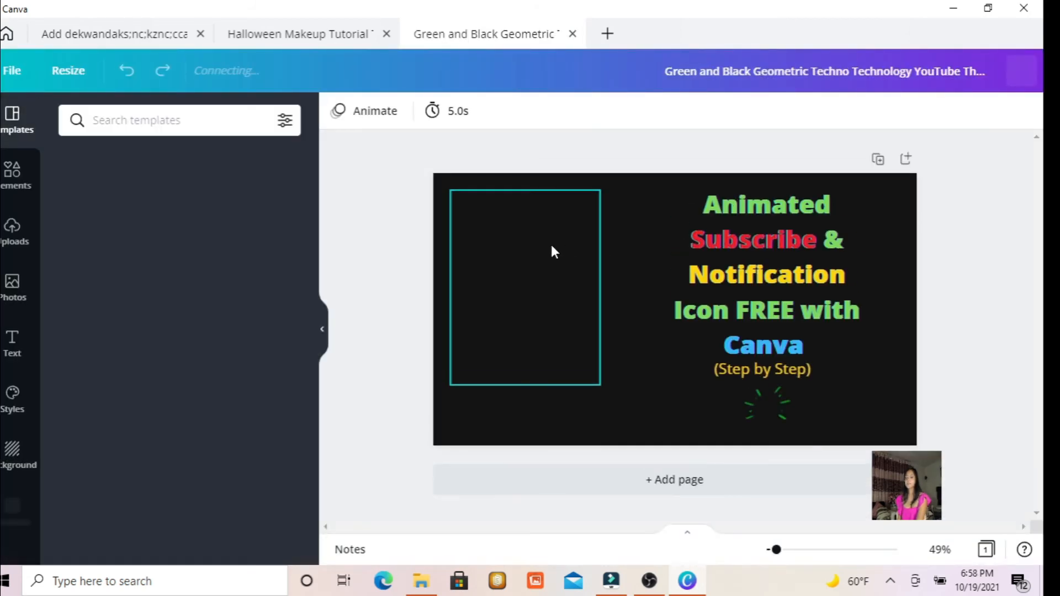
Examine the thumbnail's title, Step by Step subtitle, glowing portrait, and the Quora and TikTok icons one by one.
left_click(799, 253)
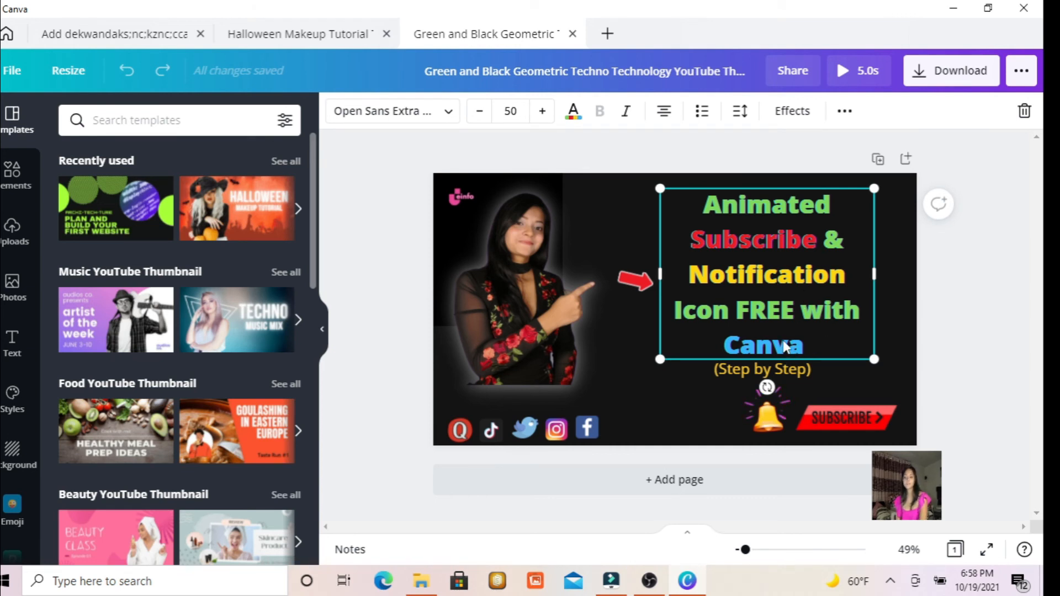
left_click(793, 374)
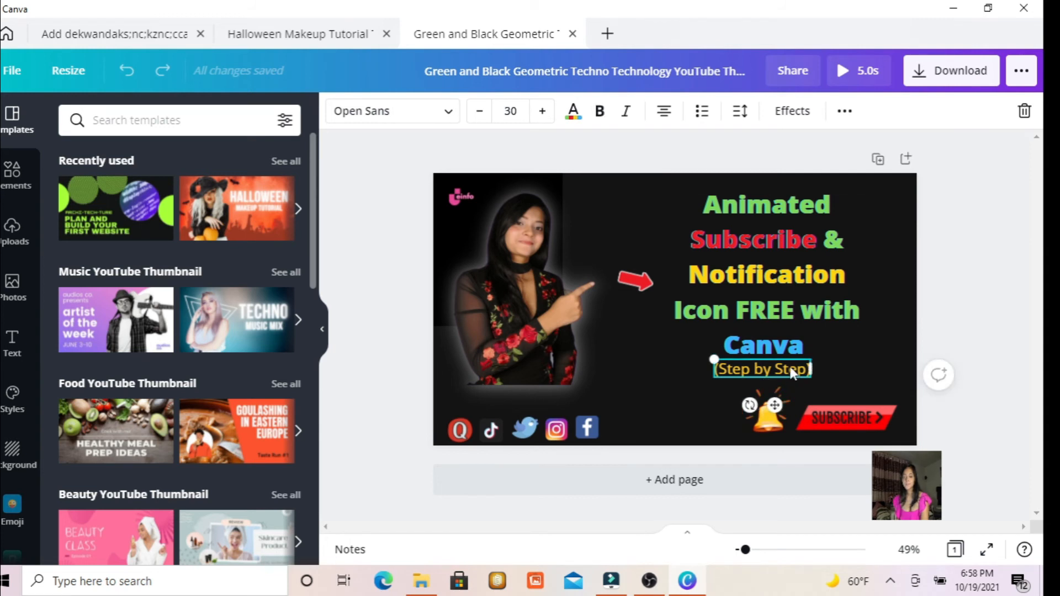
left_click(781, 285)
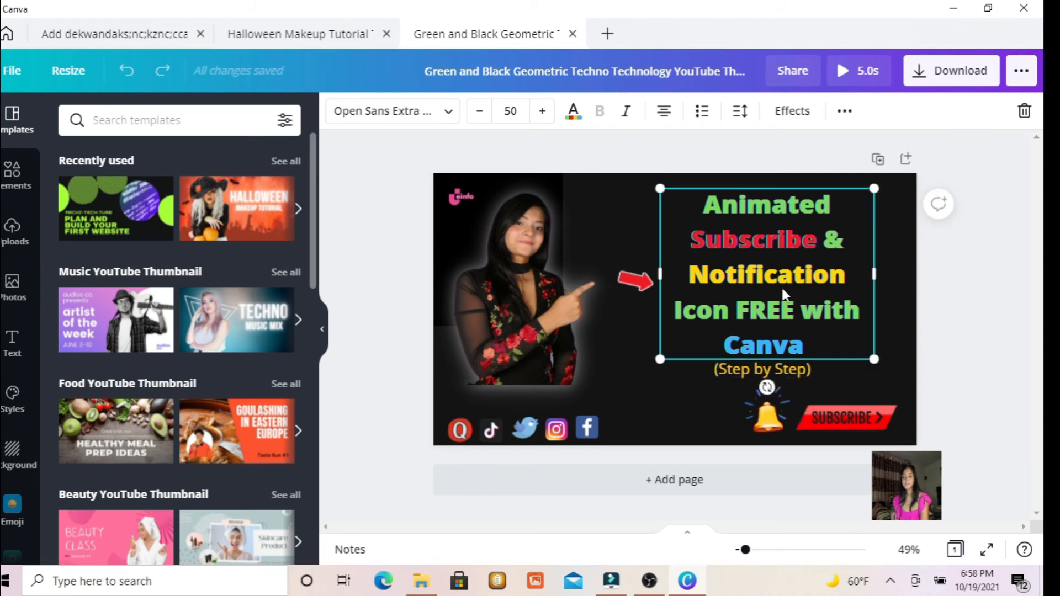
left_click(553, 247)
left_click(461, 434)
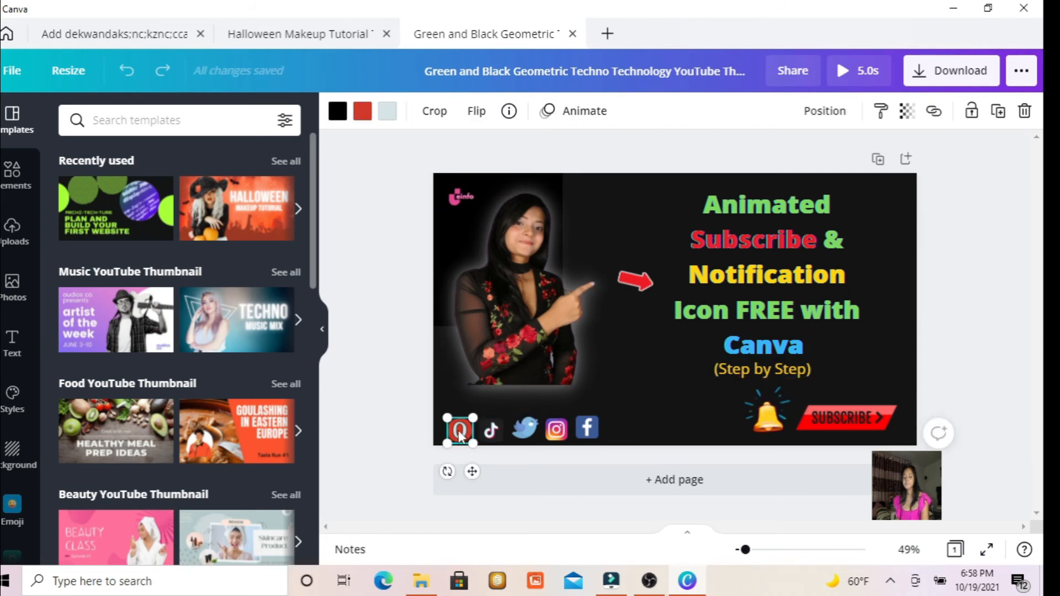
left_click(493, 430)
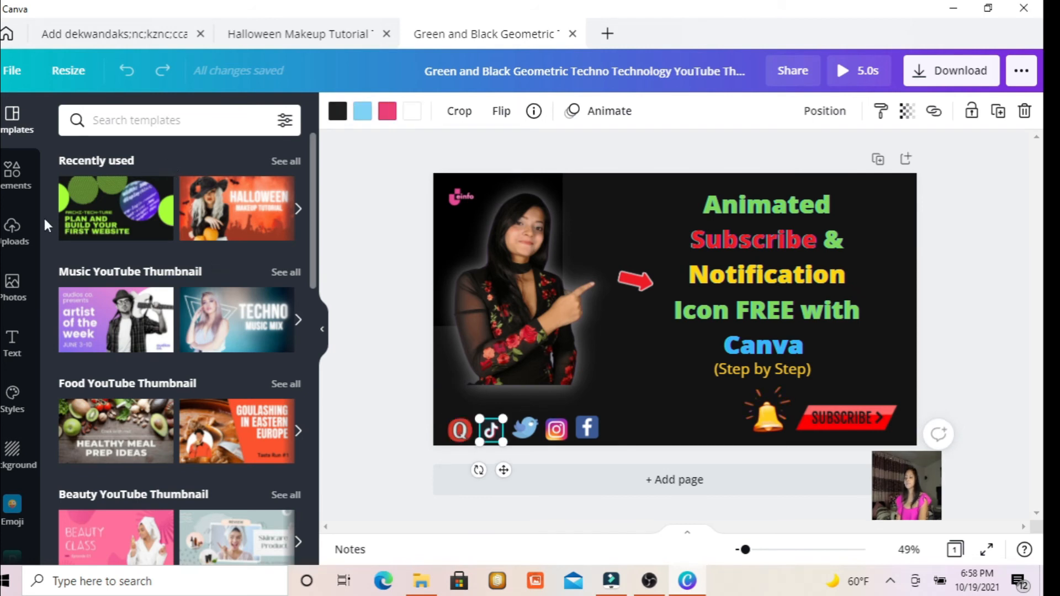
Search the elements library for youtube.
left_click(12, 172)
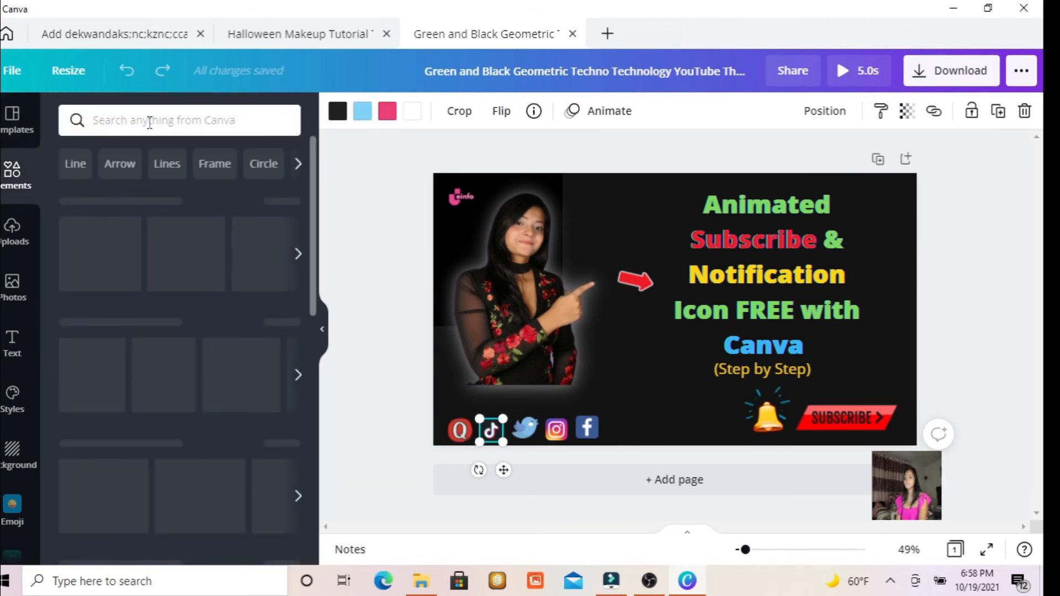
left_click(149, 121)
type("youtub")
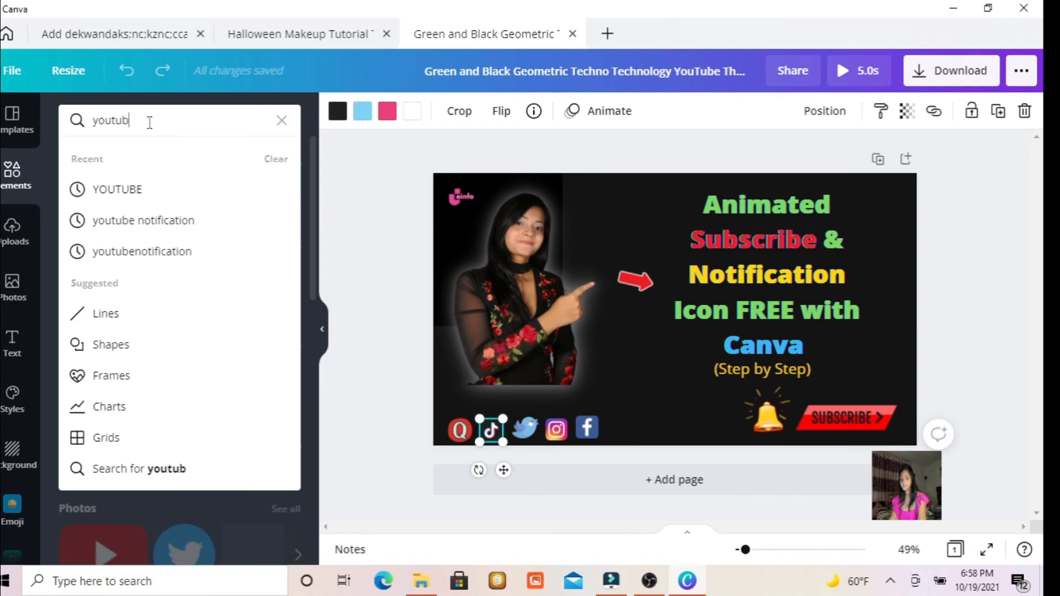
type("e")
key("Return")
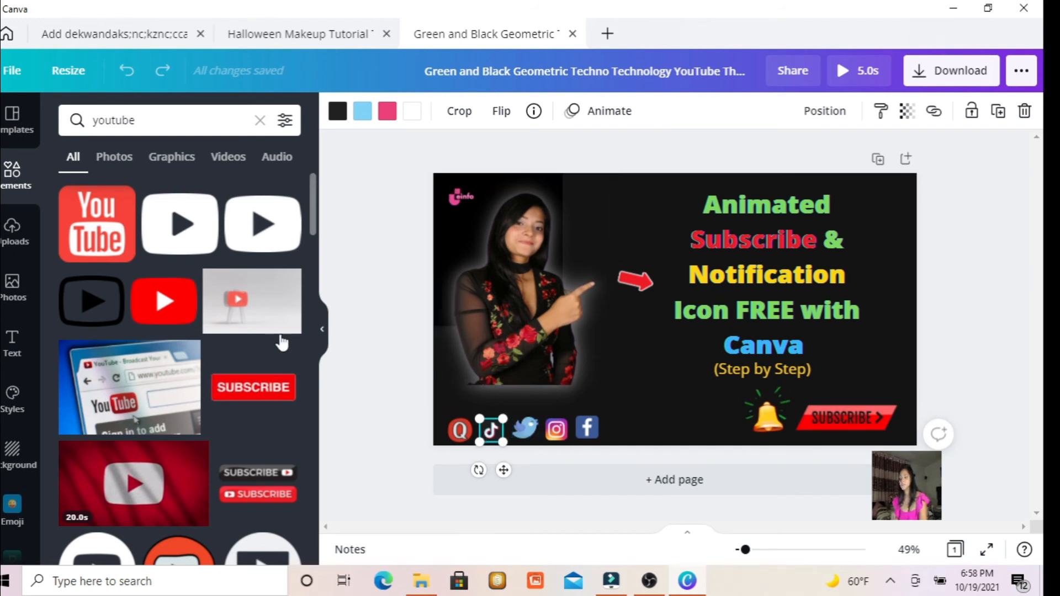
Search the elements for facebook and place the round blue Facebook logo, shrunk to icon size, at the end of the social icon row.
left_click(204, 129)
key("BackSpace")
key("BackSpace")
key("BackSpace")
key("BackSpace")
key("BackSpace")
key("BackSpace")
key("BackSpace")
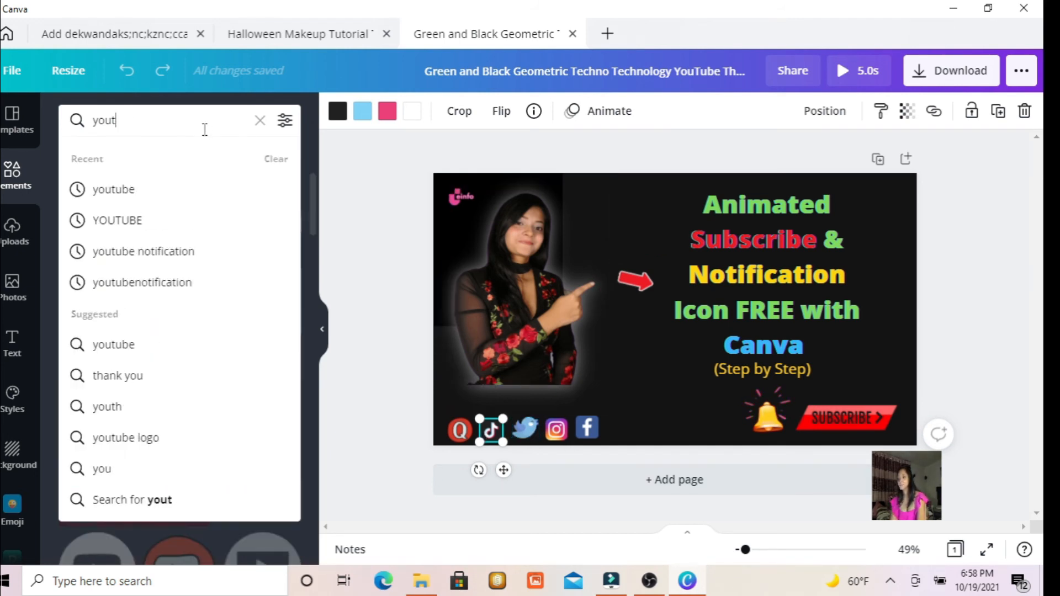
type("faceboo")
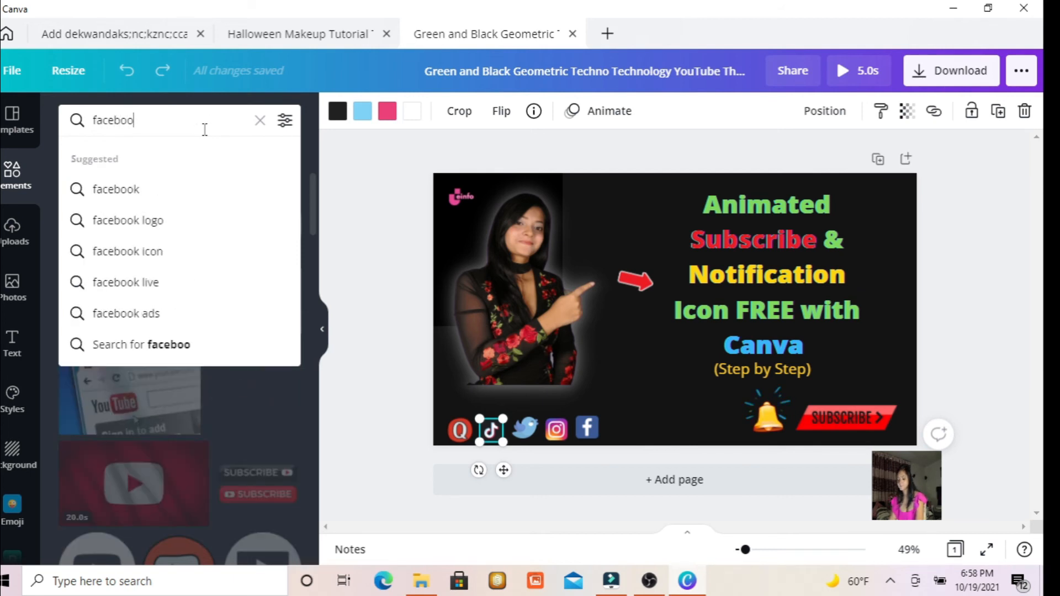
type("k")
key("Return")
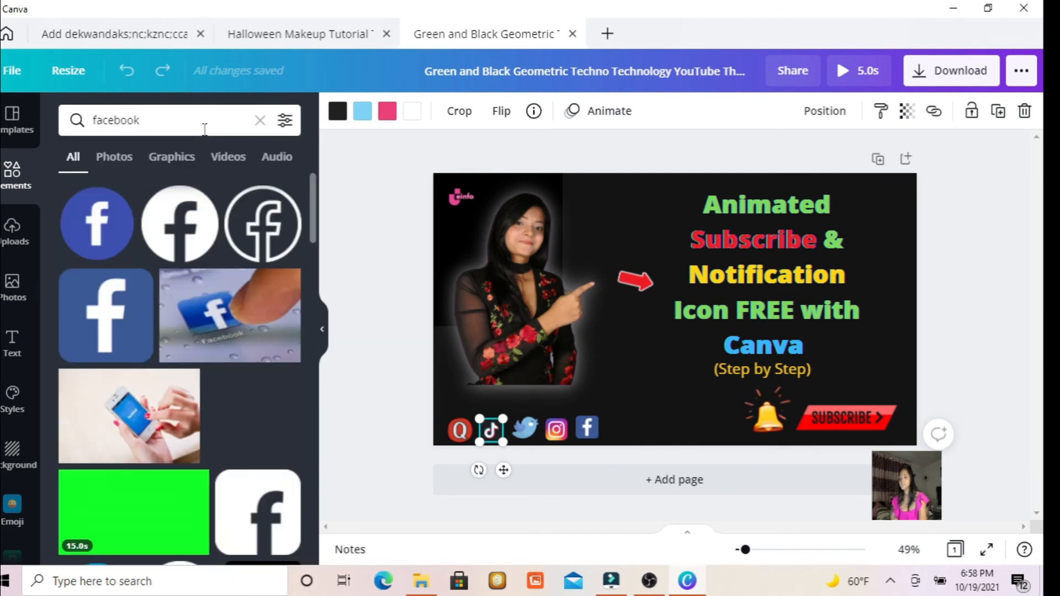
left_click_drag(116, 250, 636, 387)
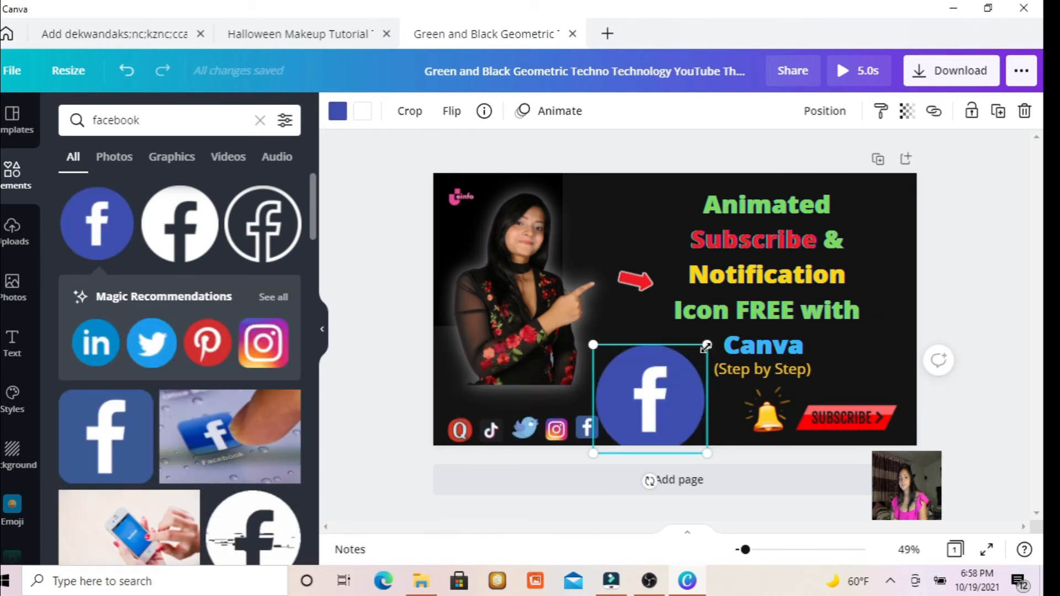
left_click_drag(706, 346, 635, 413)
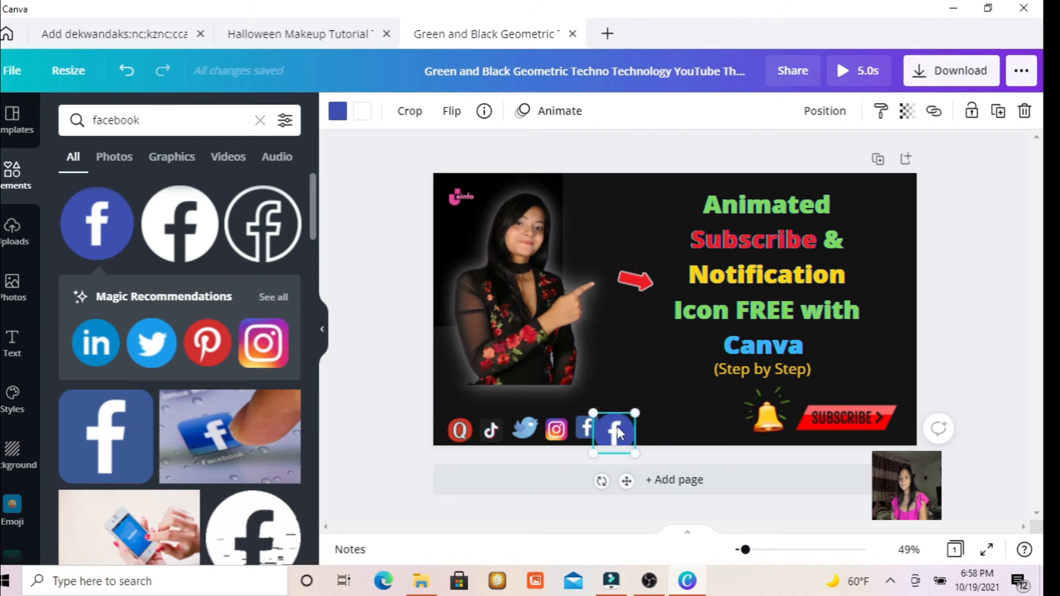
left_click(651, 263)
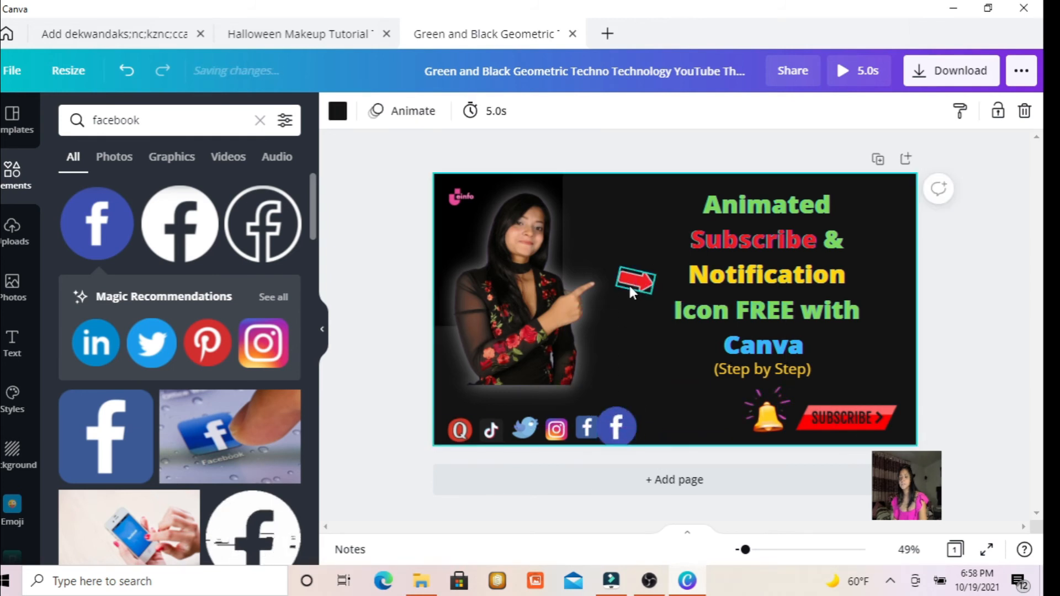
Search the elements for arrow and add the red arrow picture with the white background to the thumbnail.
left_click(629, 282)
left_click(3, 171)
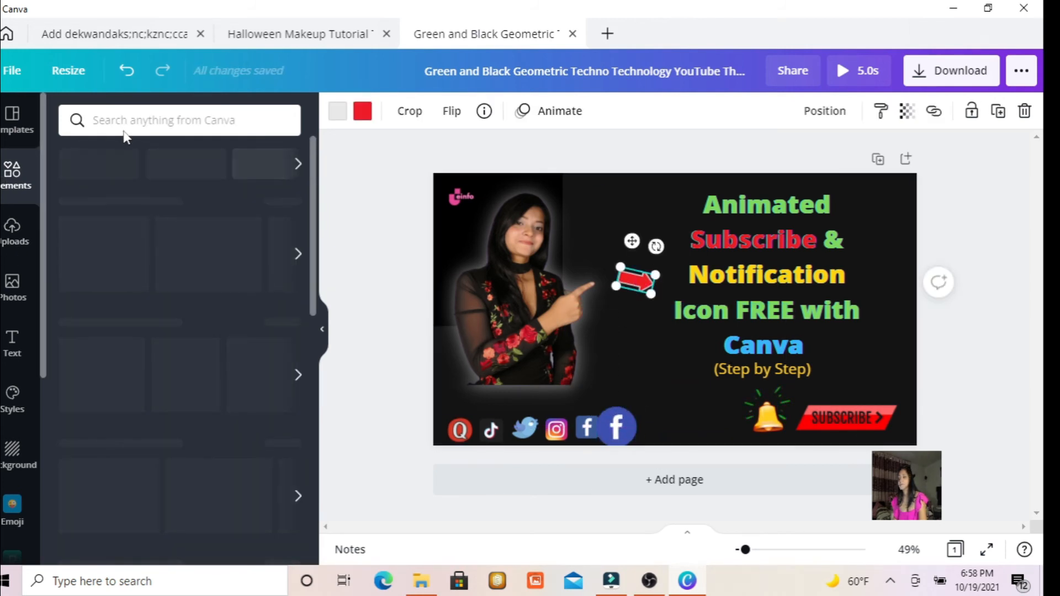
left_click(160, 119)
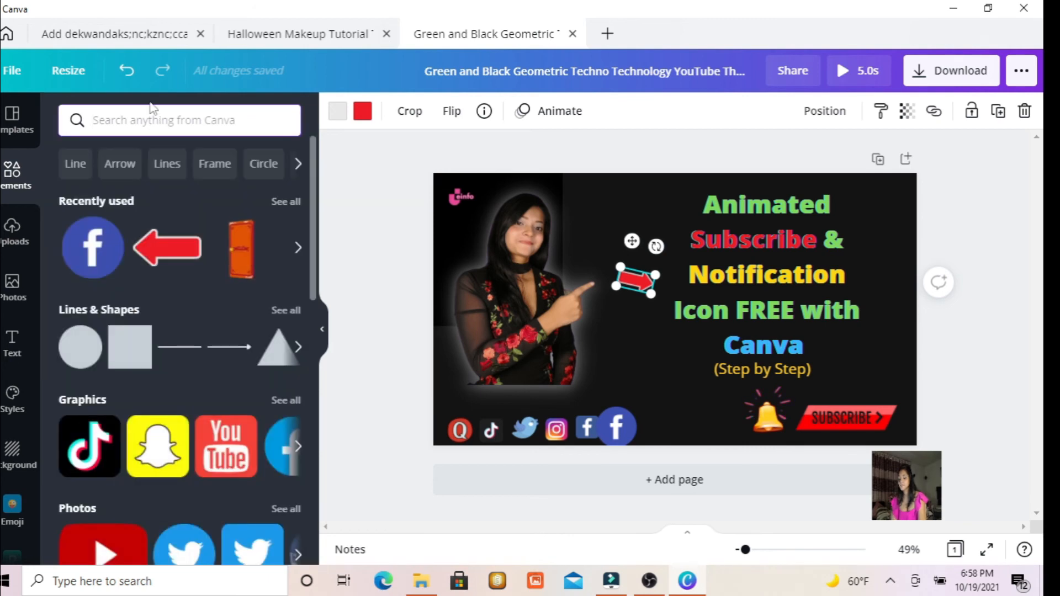
type("arrow")
key("Return")
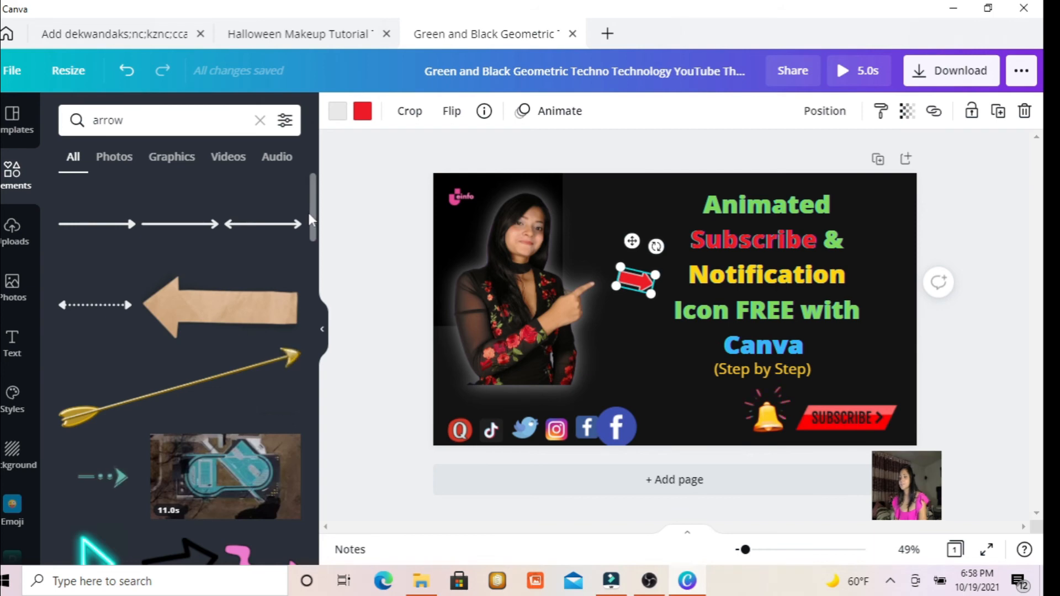
left_click_drag(316, 240, 336, 281)
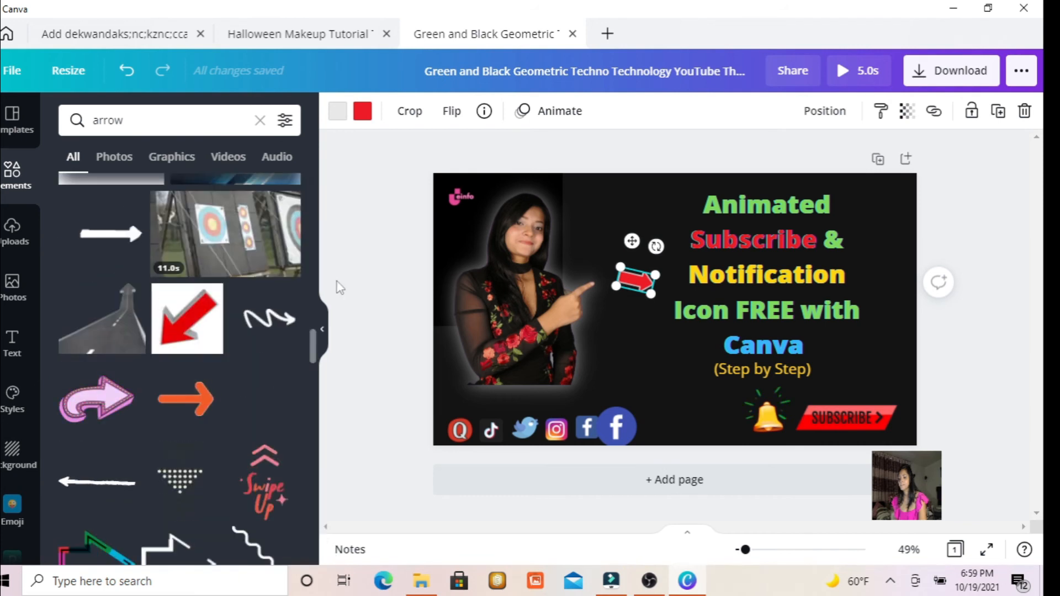
mouse_move(318, 358)
left_mouse_down()
mouse_move(312, 326)
mouse_move(312, 369)
mouse_move(312, 351)
left_mouse_up()
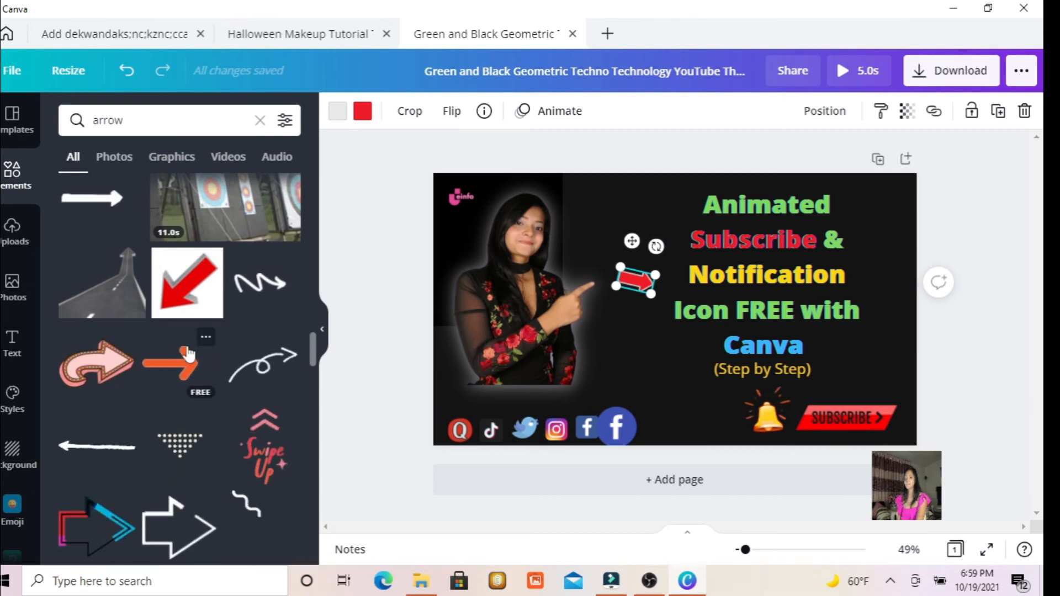
left_click_drag(221, 282, 674, 279)
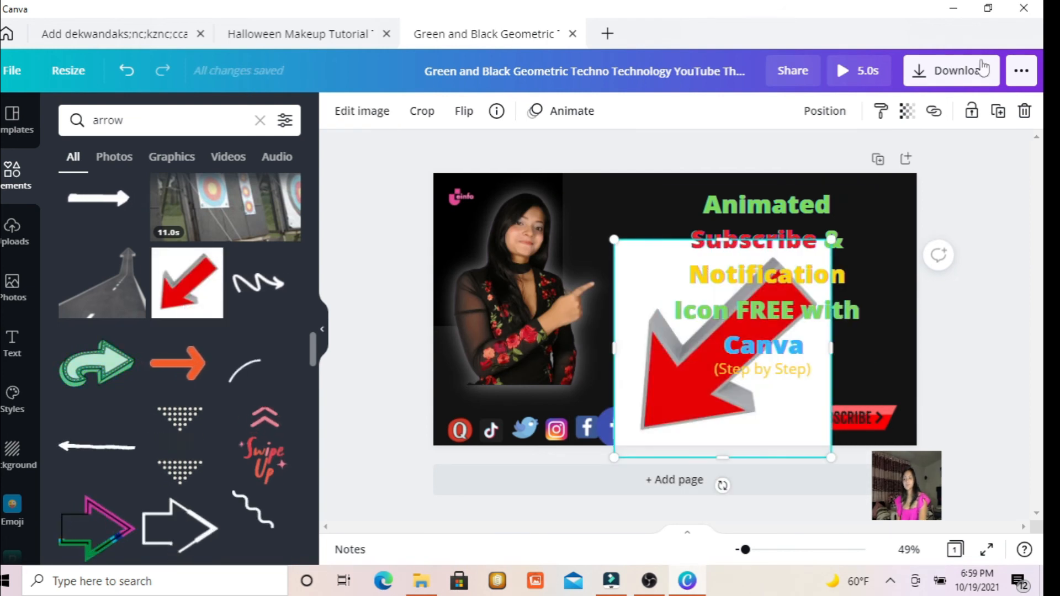
Shrink the new arrow picture, rotate it between the portrait and the title, and delete the old small red arrow.
left_click_drag(614, 239, 734, 360)
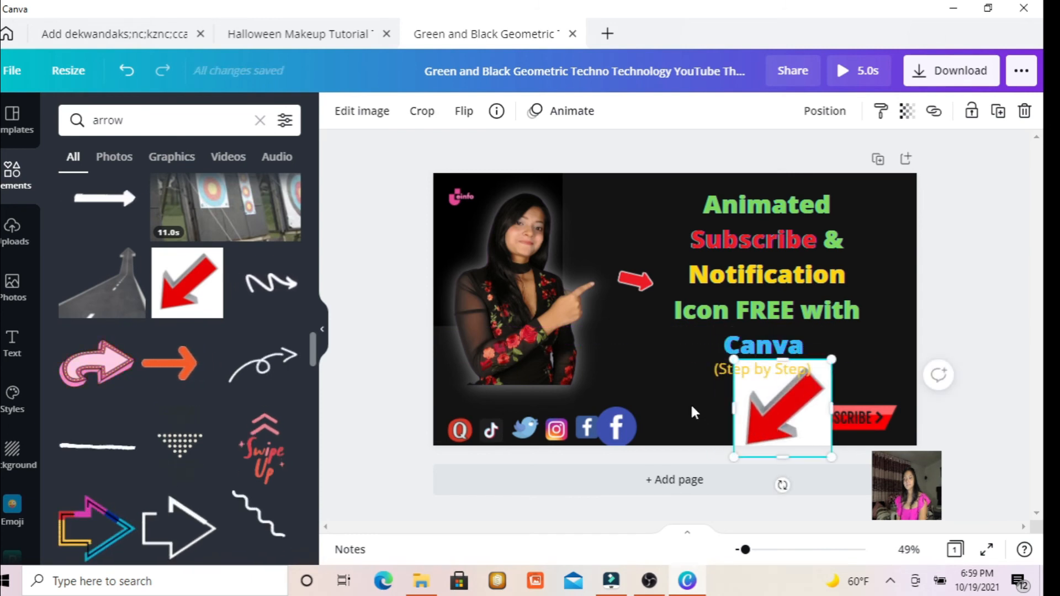
left_click_drag(767, 420, 634, 306)
left_click_drag(600, 245, 635, 280)
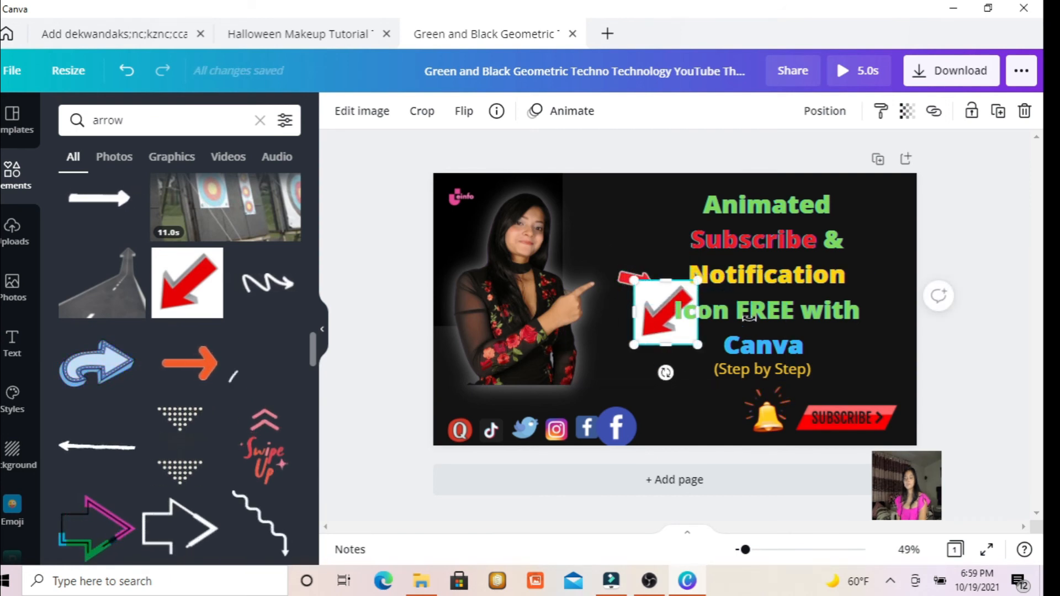
left_click_drag(665, 373, 678, 252)
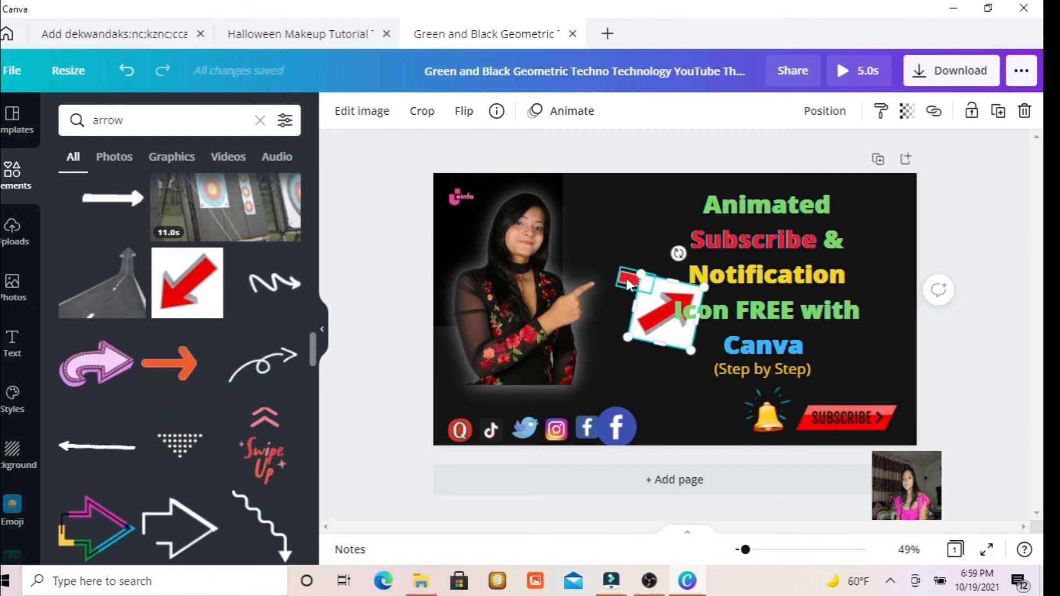
left_click(627, 283)
key("Delete")
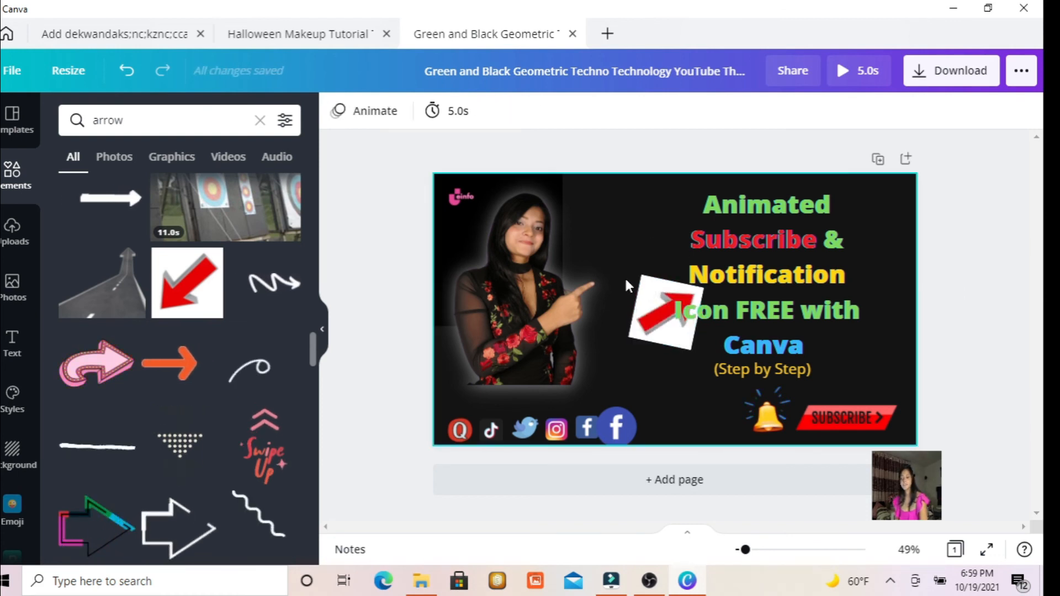
Move the title text block partly past the page's right edge to clear the space around the arrow picture.
left_click(666, 310)
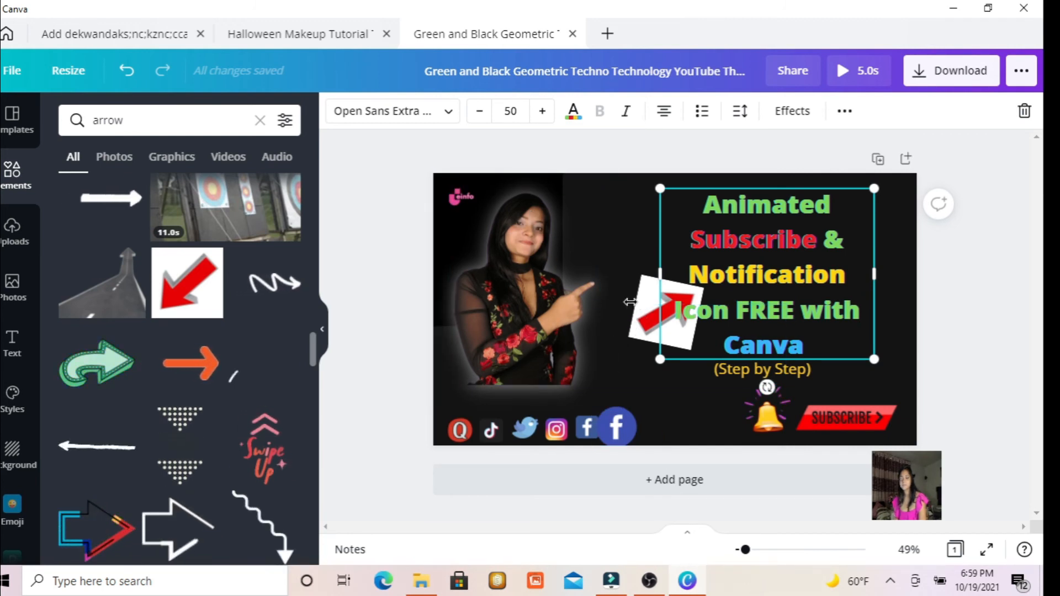
left_click_drag(629, 302, 627, 302)
left_click_drag(753, 240, 930, 214)
left_click_drag(666, 321, 666, 256)
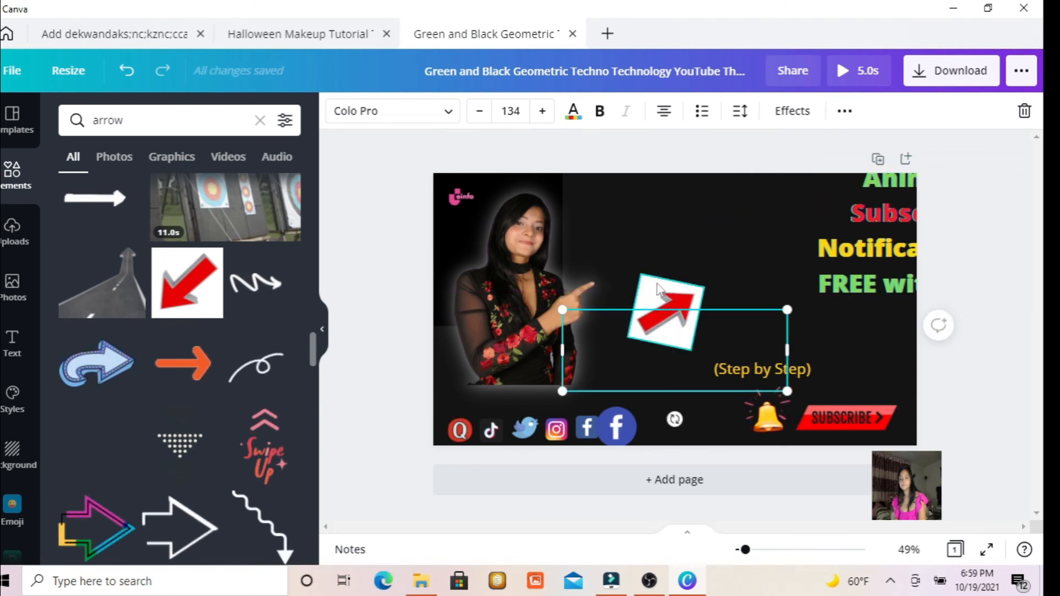
Angle the arrow picture to point from the portrait's fingertip towards the title side and remove its background.
left_click_drag(659, 298, 701, 232)
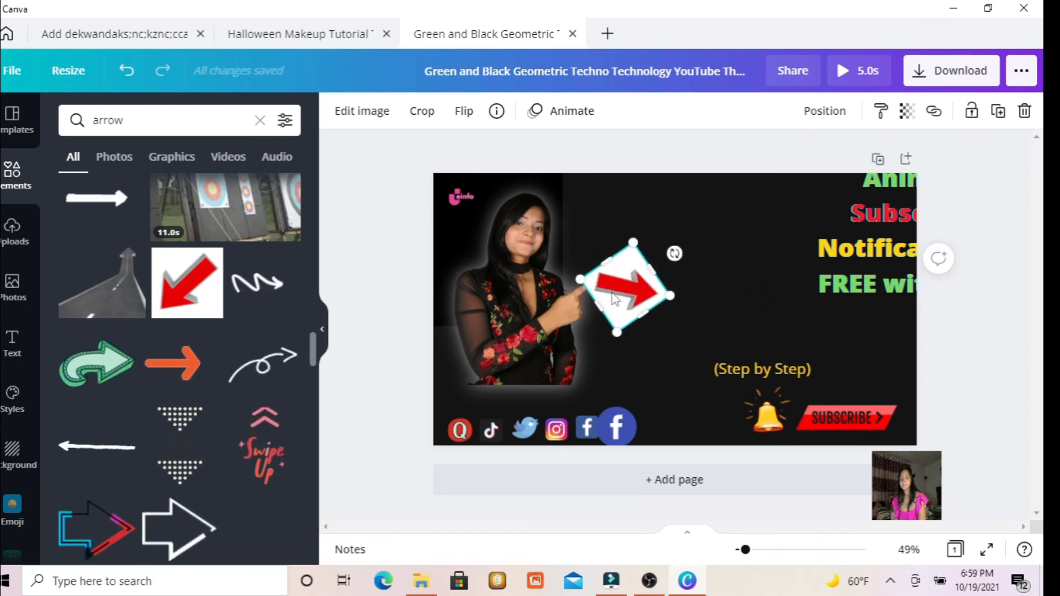
left_click_drag(608, 302, 614, 286)
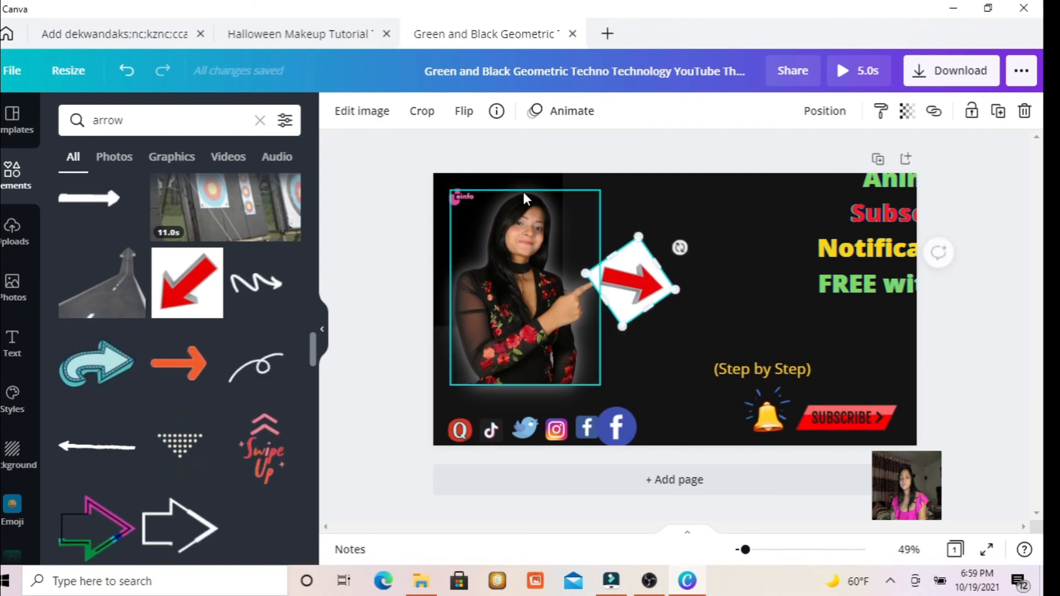
left_click(367, 117)
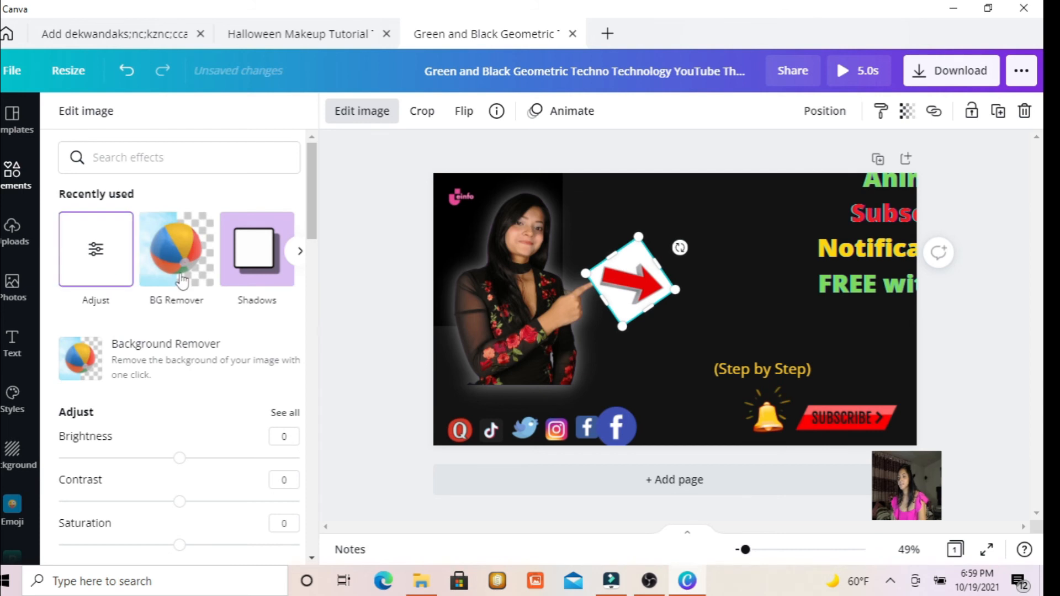
left_click(173, 259)
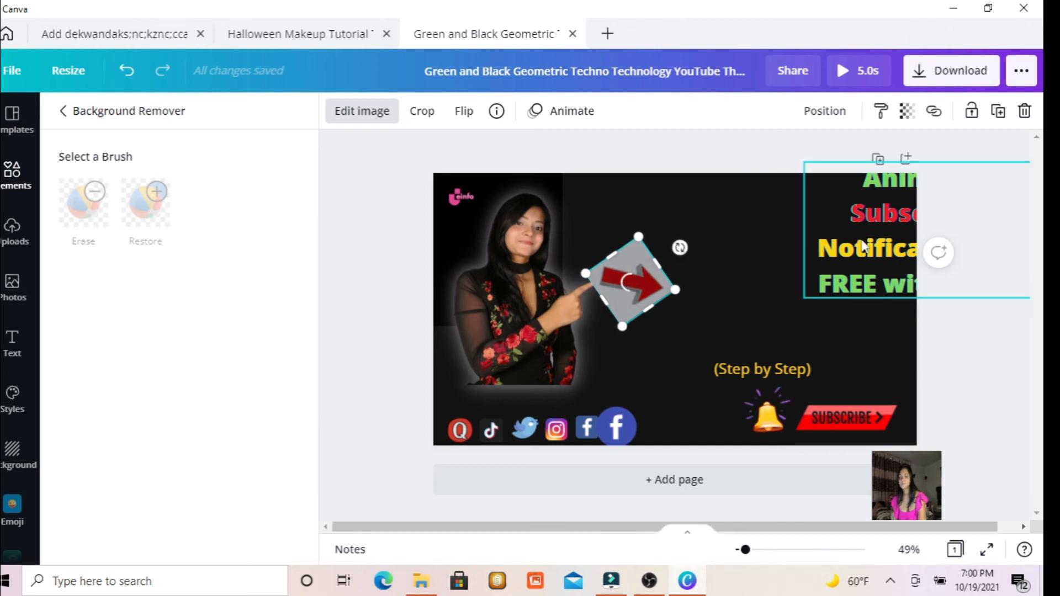
Move the four-line title text block back onto the page beside the arrow and delete it.
left_click_drag(865, 247, 793, 245)
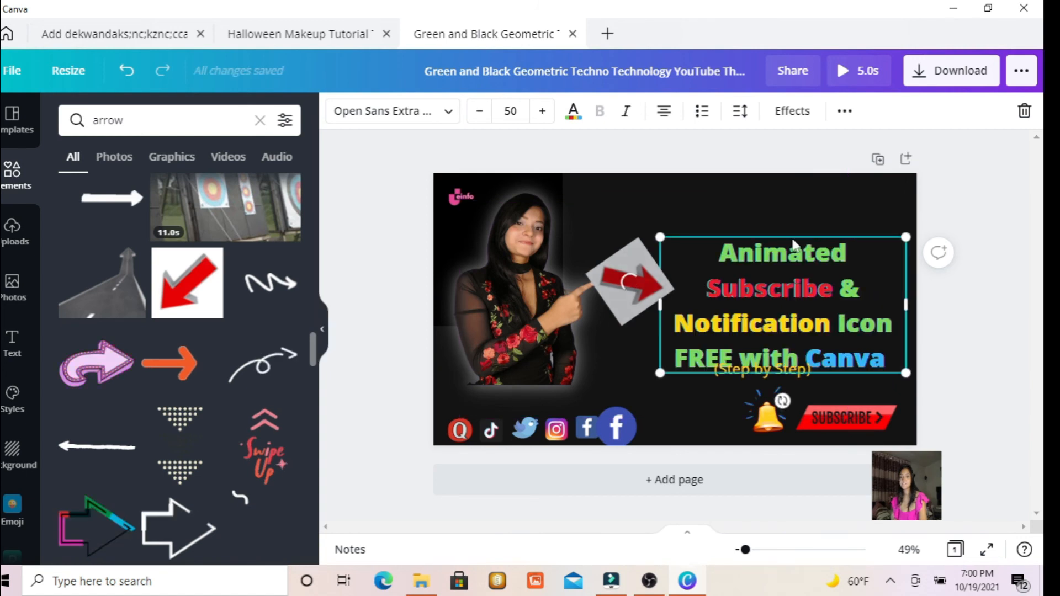
right_click(772, 248)
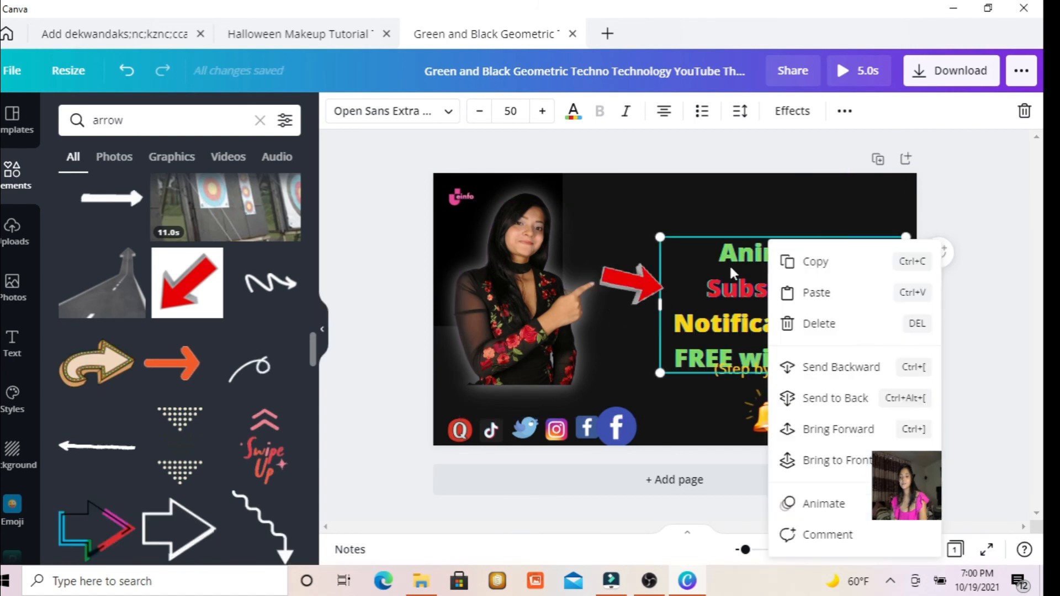
left_click(730, 264)
right_click(763, 279)
left_click(730, 263)
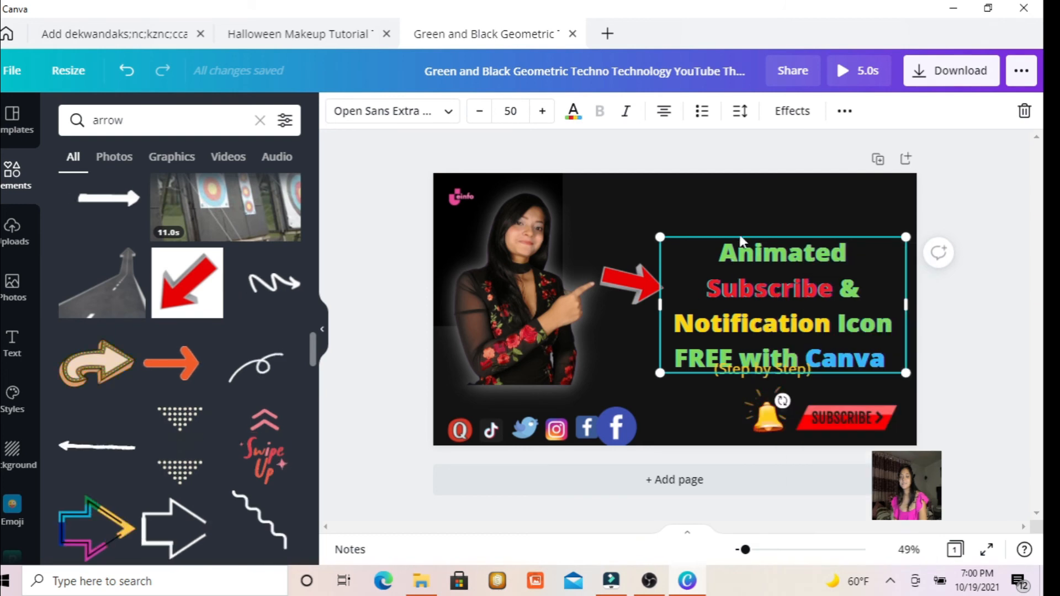
right_click(730, 263)
right_click(695, 300)
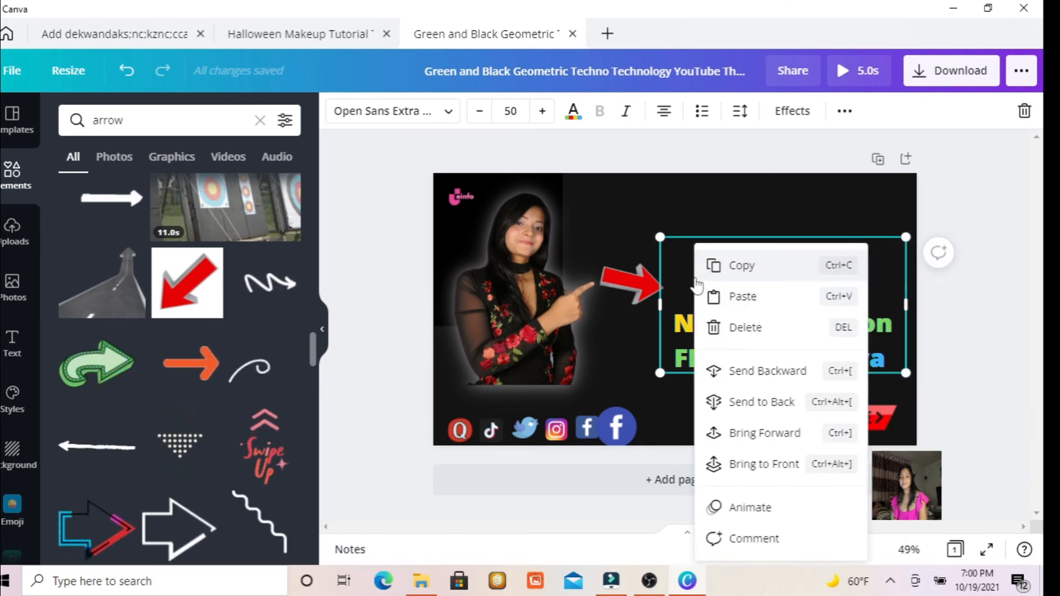
right_click(881, 271)
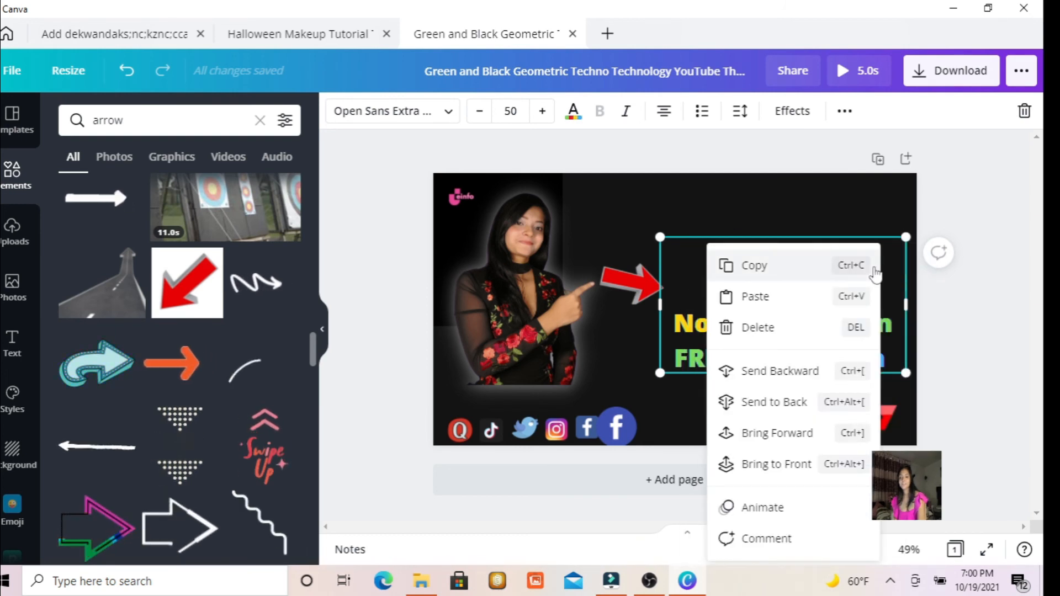
left_click(730, 324)
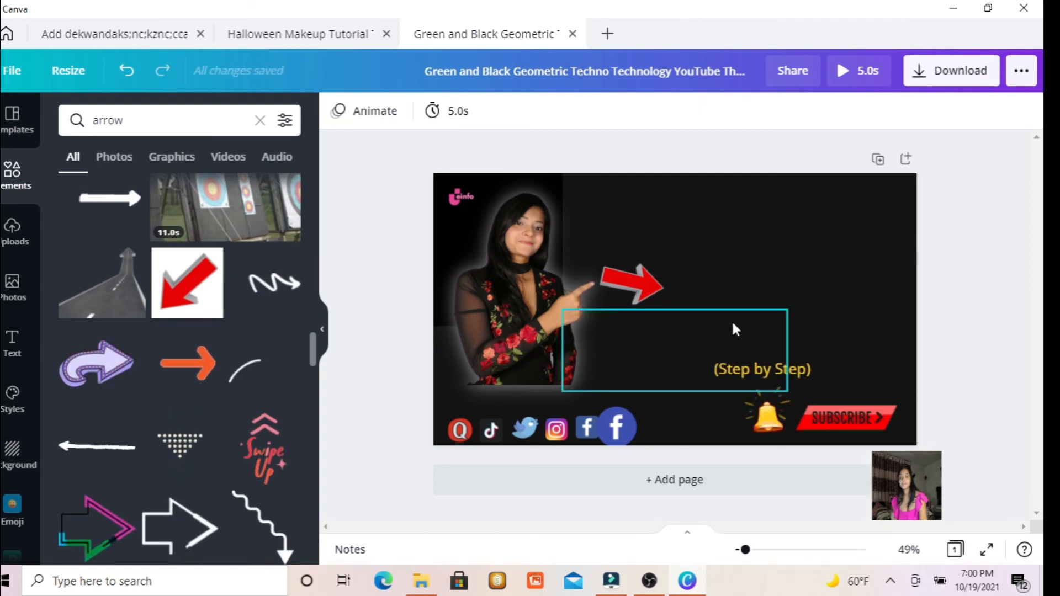
left_click(727, 269)
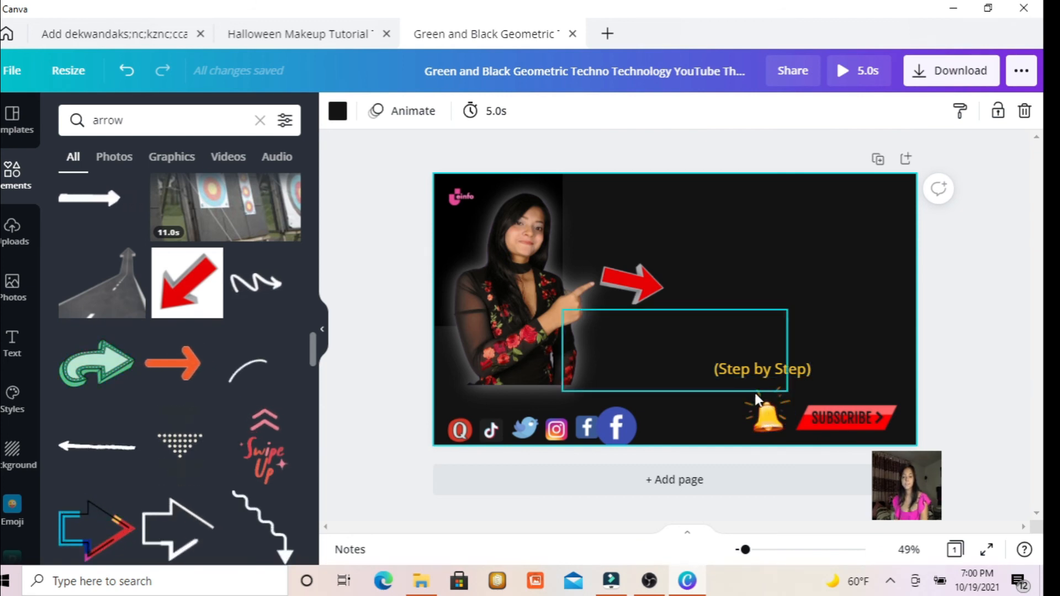
Open the download options, review the available file types, and close them without downloading.
left_click(1015, 76)
left_click(810, 194)
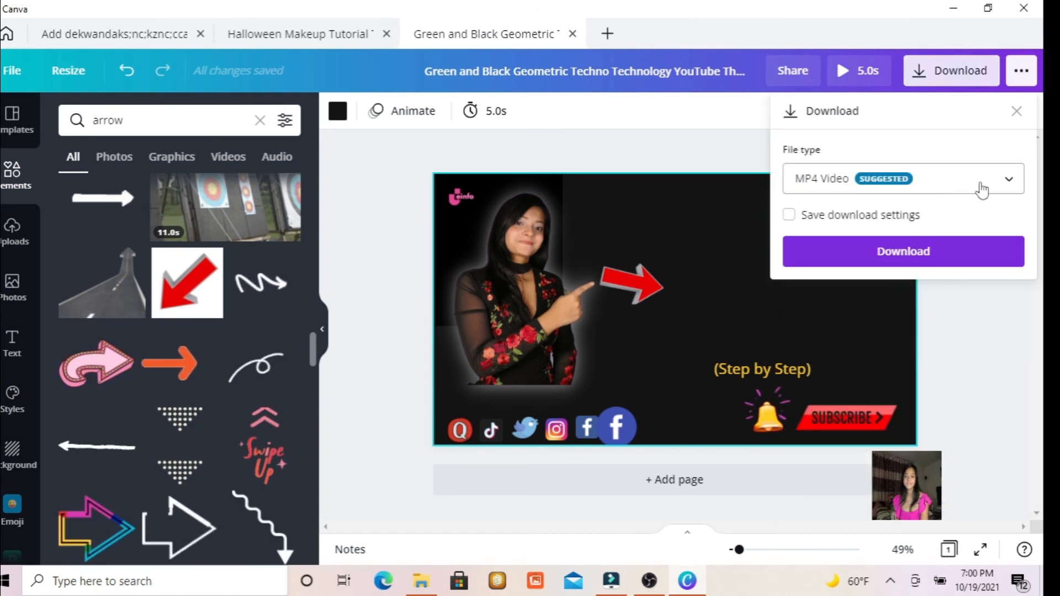
left_click(981, 188)
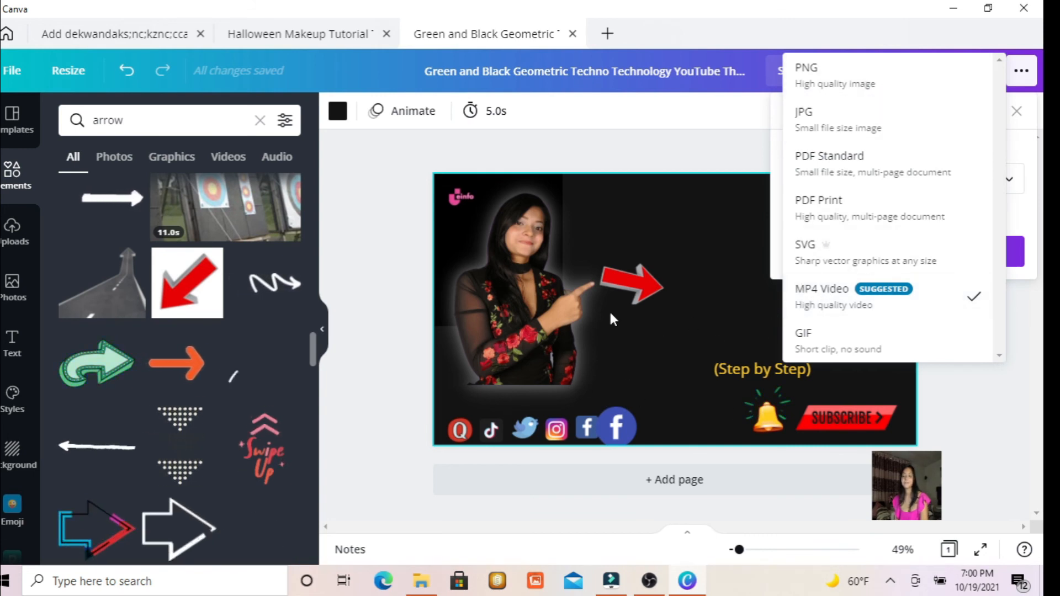
left_click(642, 221)
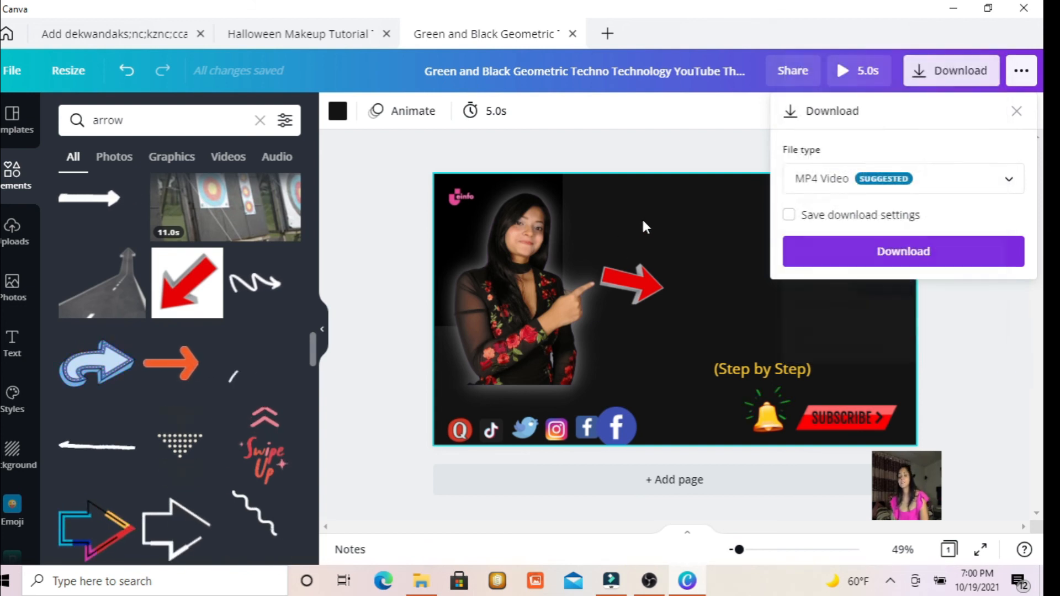
left_click(1016, 111)
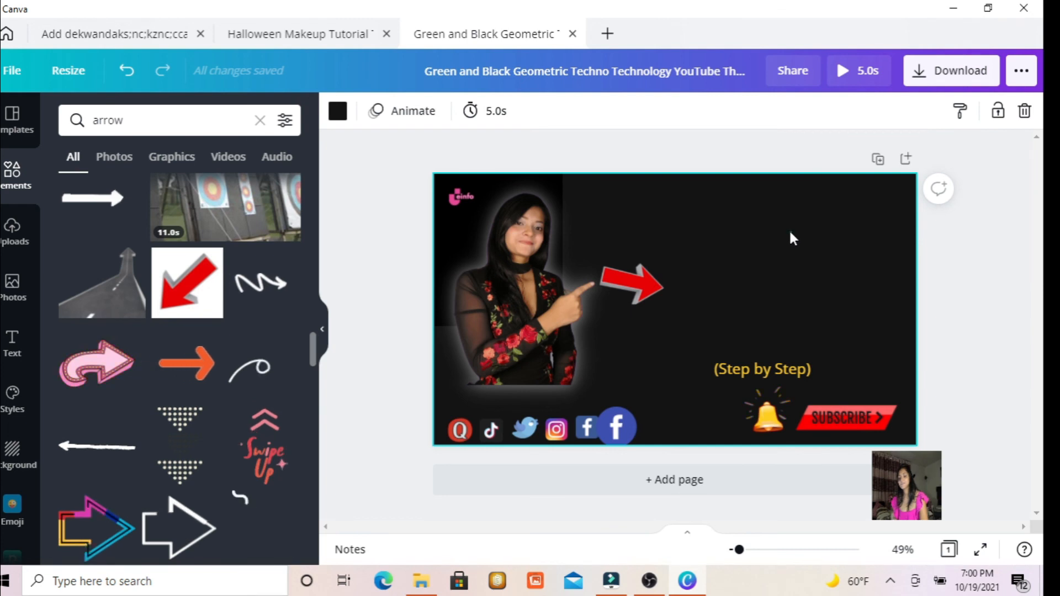
Add a heading to the empty upper area beside the portrait and enlarge it to about size 52.9.
left_click(12, 342)
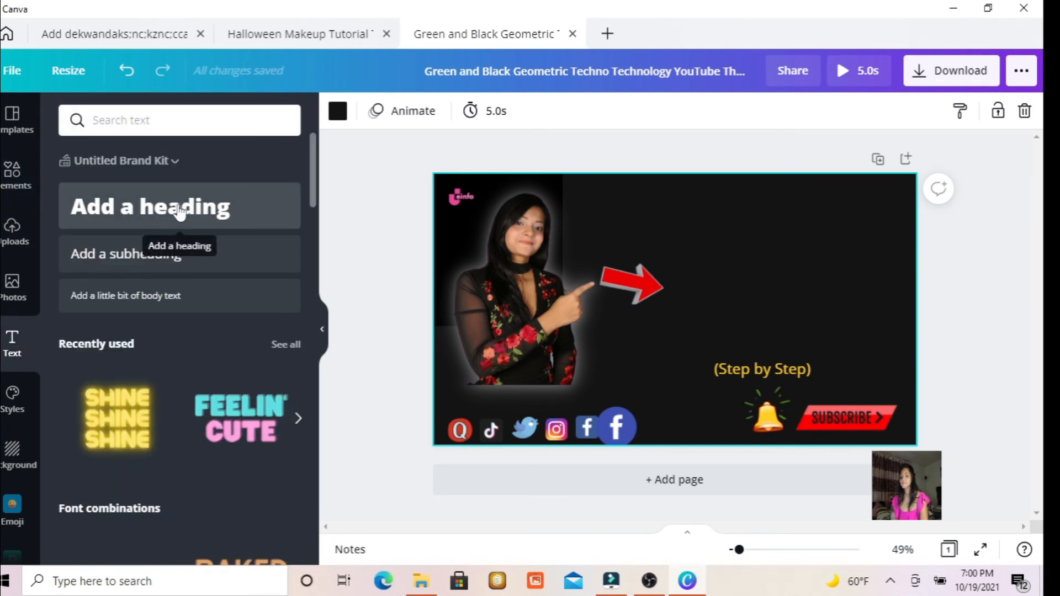
left_click_drag(172, 215, 763, 216)
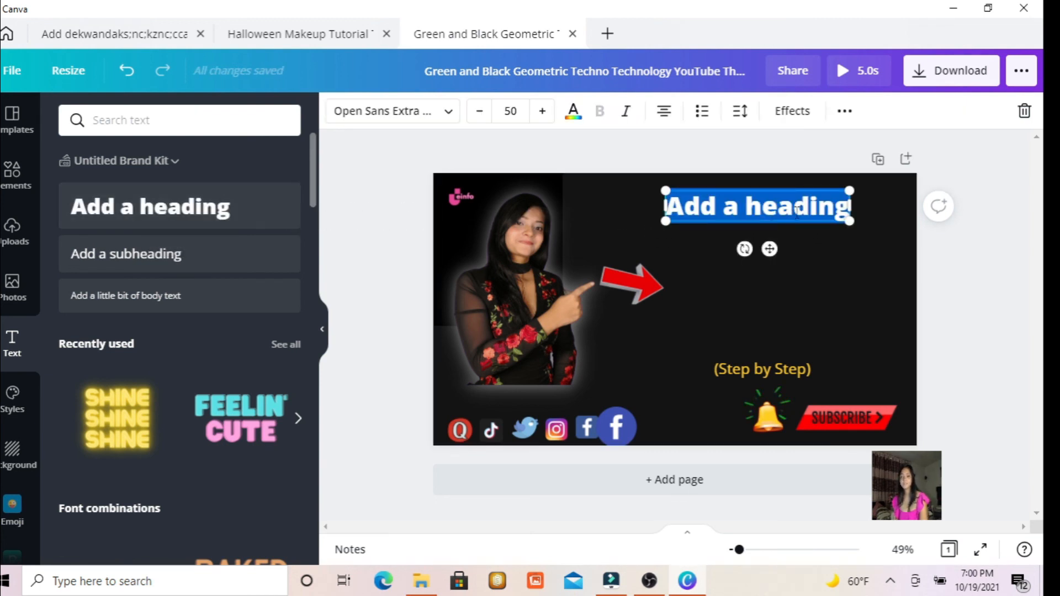
mouse_move(847, 223)
left_mouse_down()
mouse_move(875, 345)
mouse_move(841, 324)
mouse_move(862, 233)
left_mouse_up()
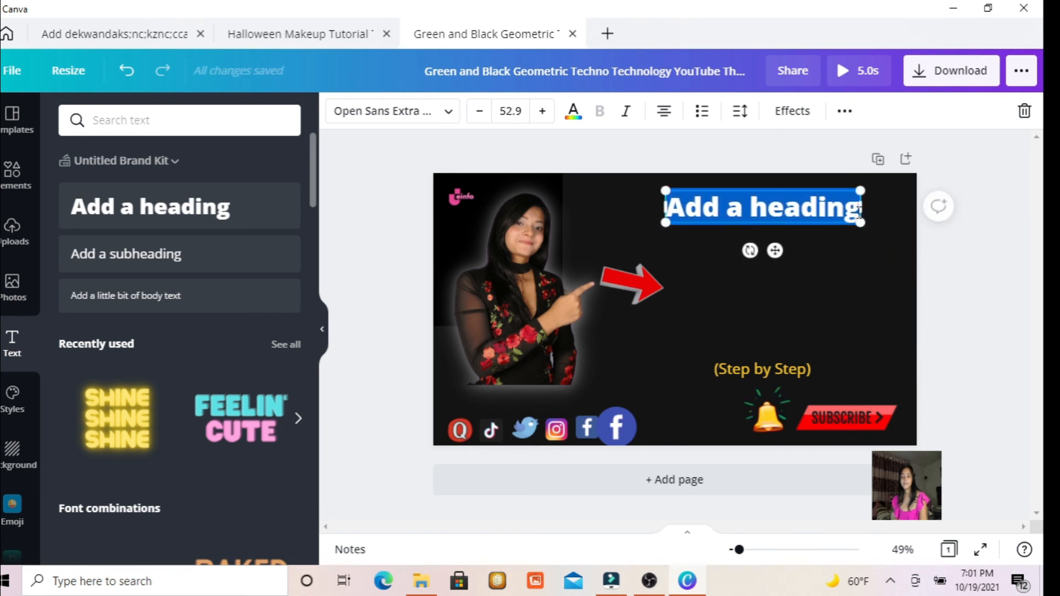
Replace the heading's placeholder text with "How to make editing on Canva".
left_click(858, 214)
key("BackSpace")
key("BackSpace")
key("BackSpace")
key("BackSpace")
key("BackSpace")
key("BackSpace")
key("BackSpace")
key("BackSpace")
key("BackSpace")
key("BackSpace")
key("BackSpace")
key("BackSpace")
key("BackSpace")
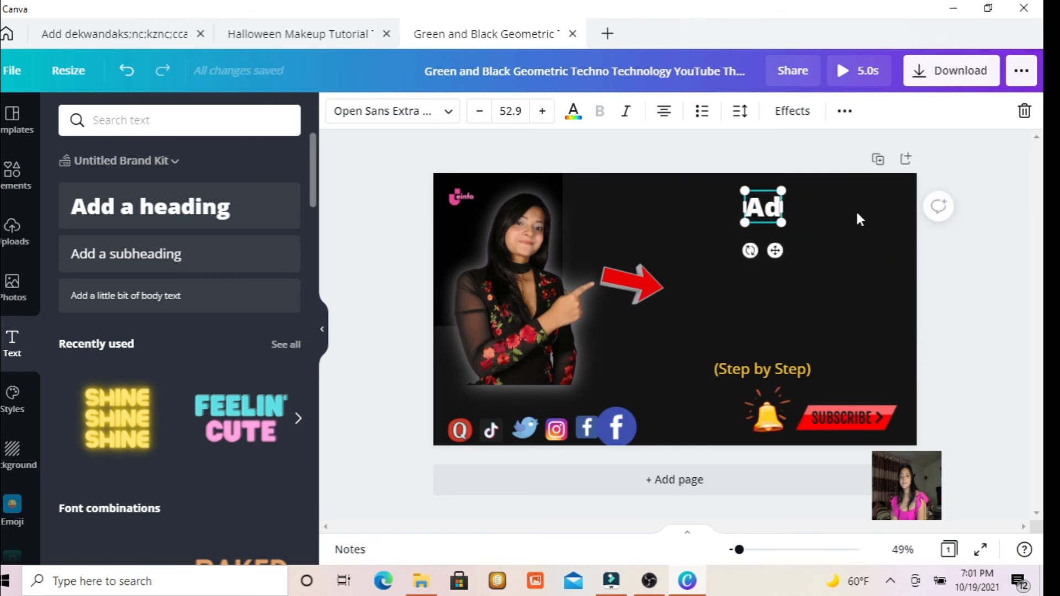
type("How")
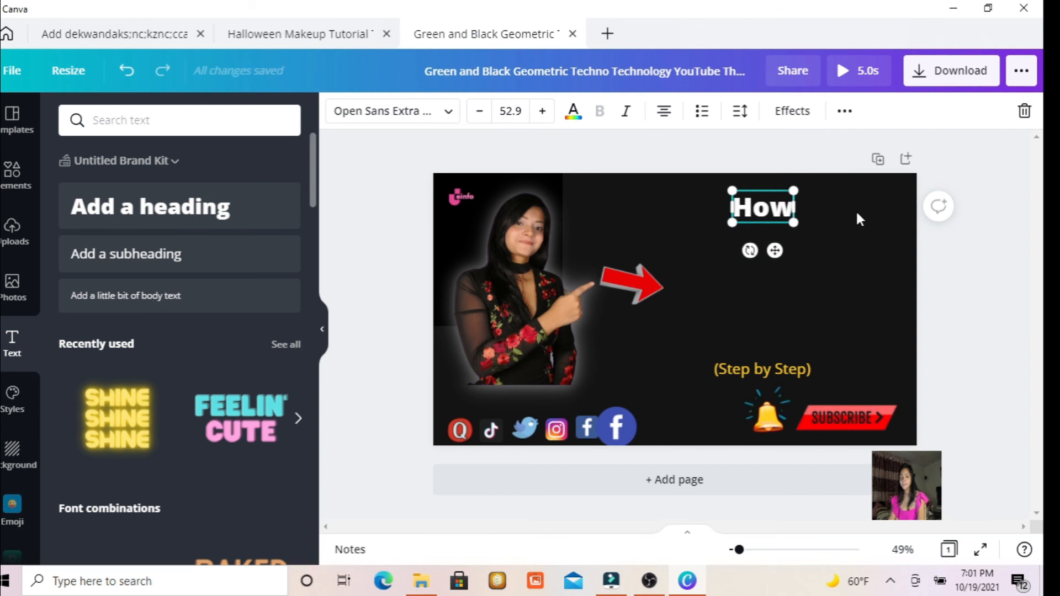
type(" to mak")
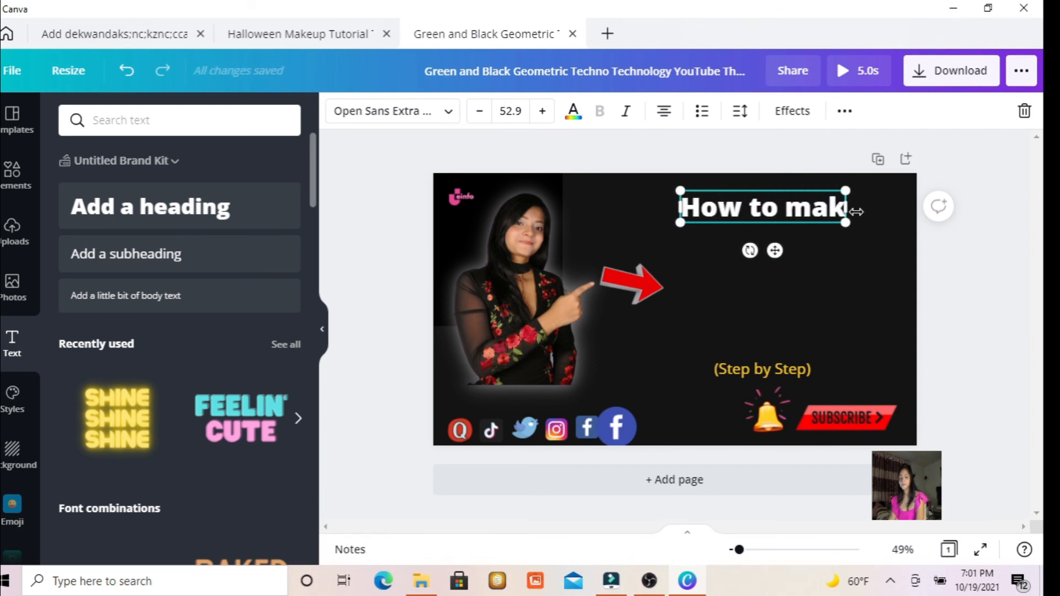
key("BackSpace")
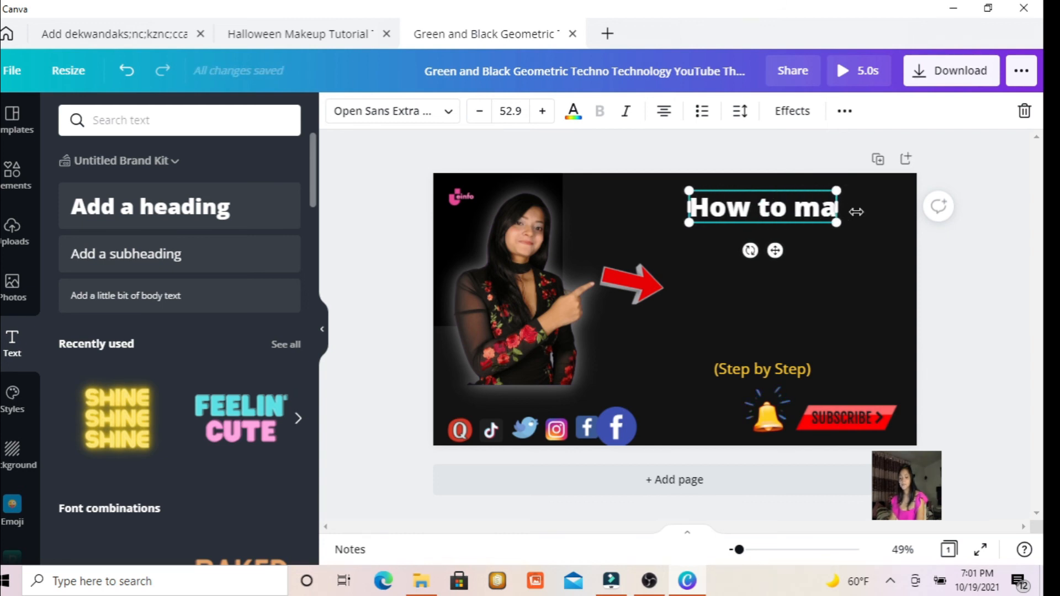
type("ke ed")
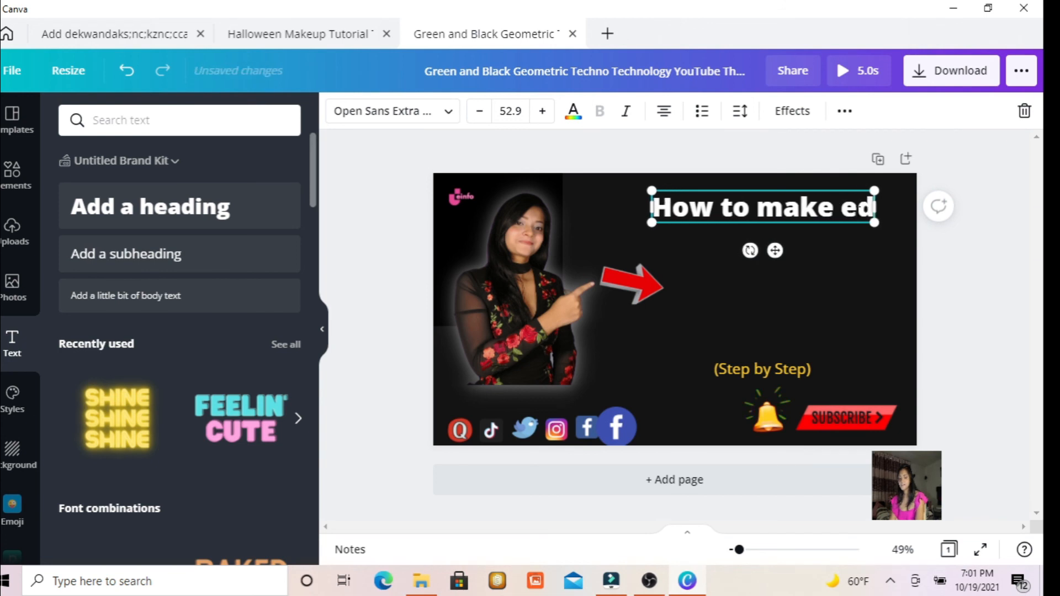
type("iting on")
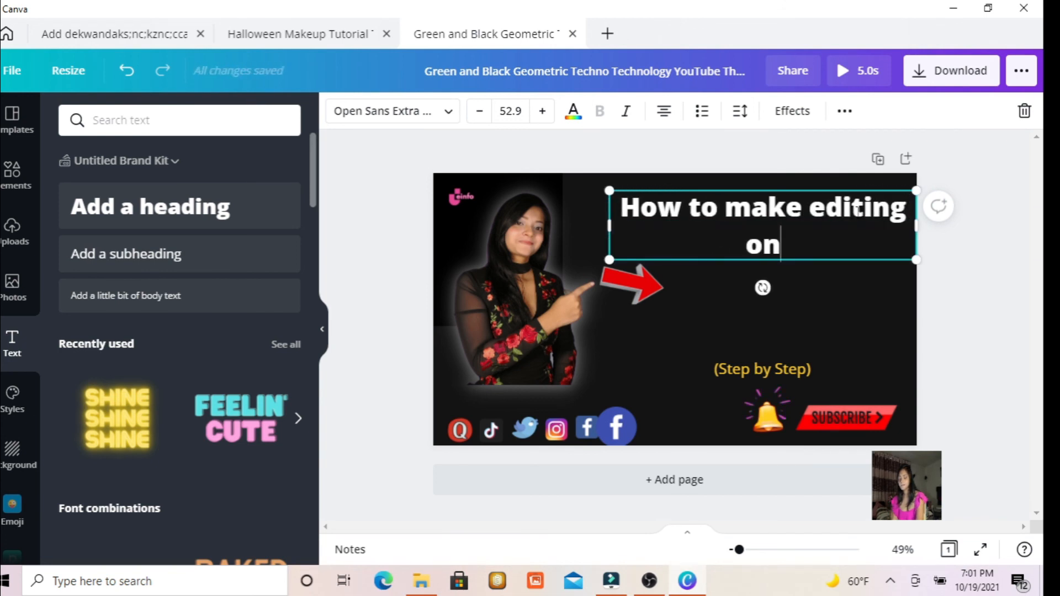
type(" Canva")
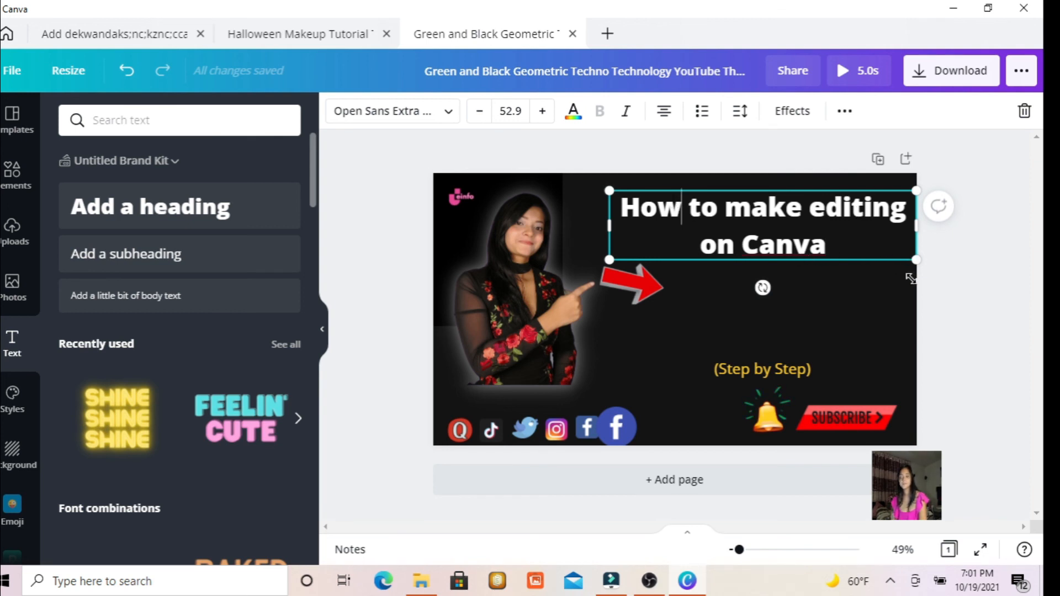
Shrink the heading to about size 41.6 and move it down beside the tip of the red arrow.
left_click_drag(910, 279, 840, 297)
left_click_drag(697, 190, 707, 285)
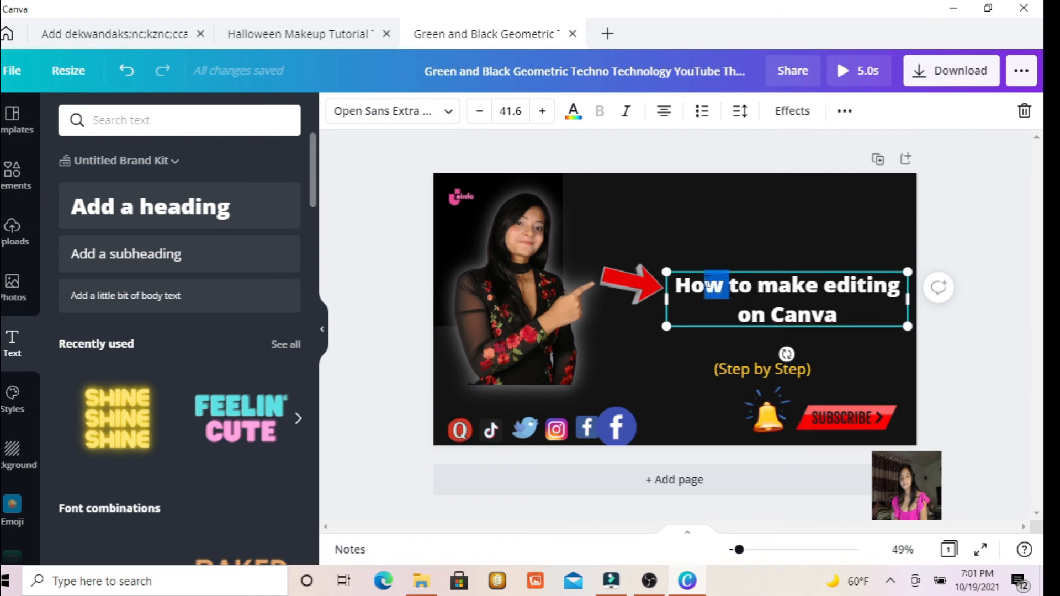
Colour the heading's word "How" red and the word "make" yellow, using the document colours.
left_click(573, 111)
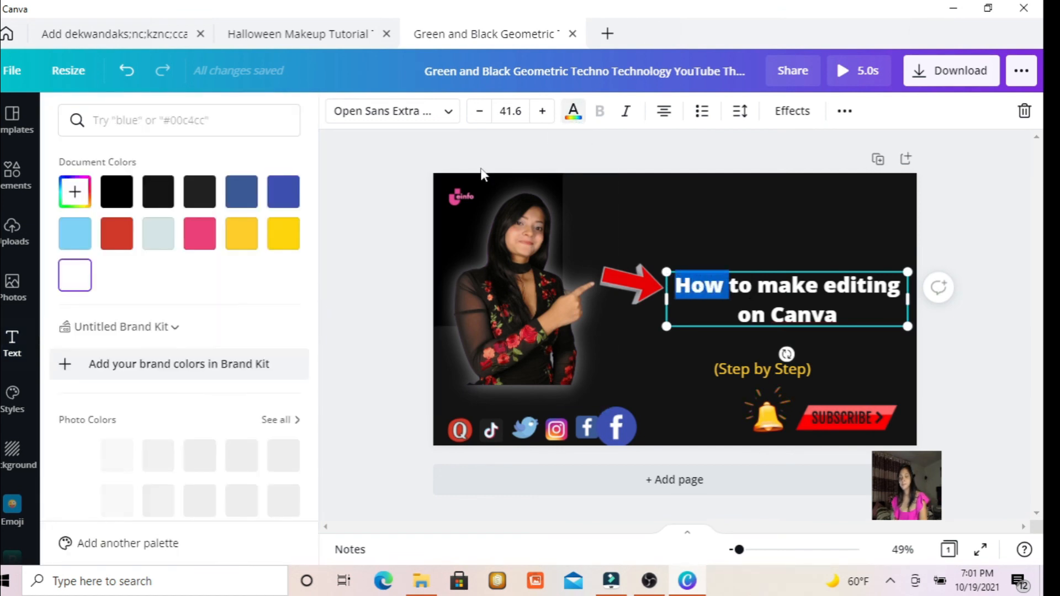
left_click(116, 238)
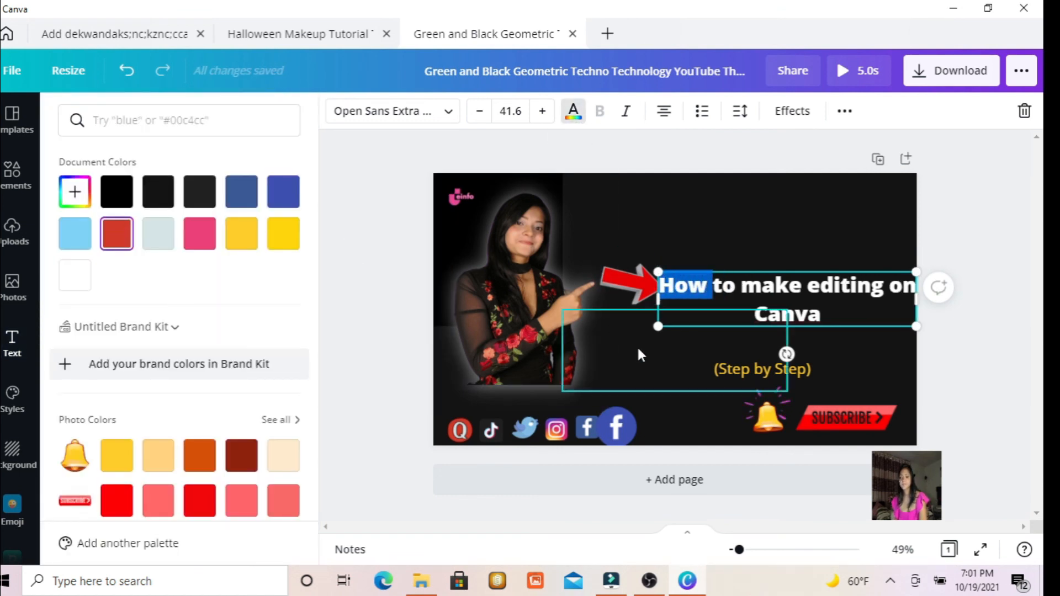
left_click(628, 334)
left_click(812, 295)
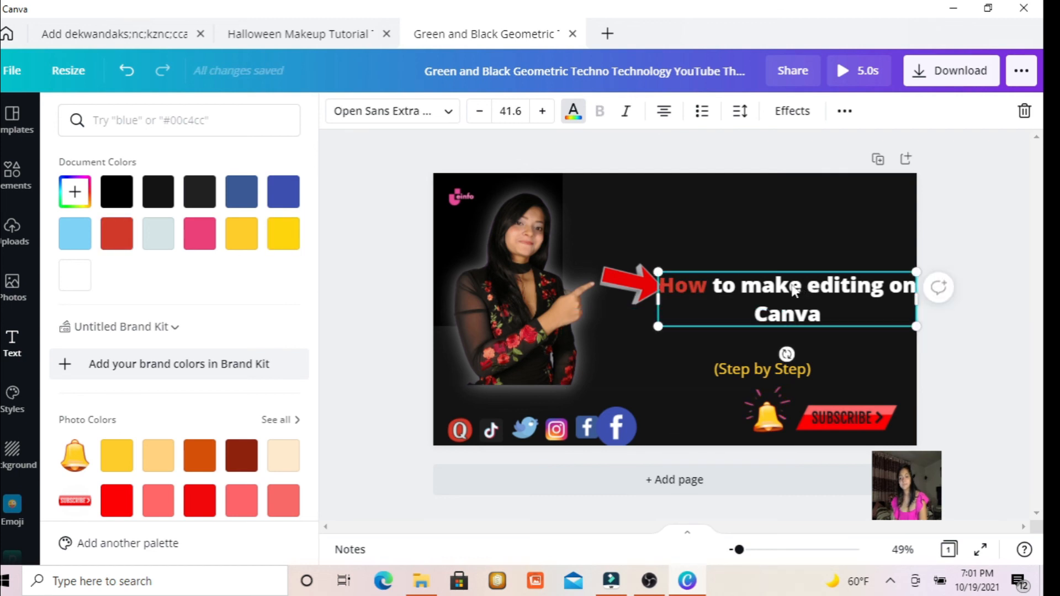
mouse_move(793, 290)
left_mouse_down()
mouse_move(751, 286)
mouse_move(781, 285)
left_mouse_up()
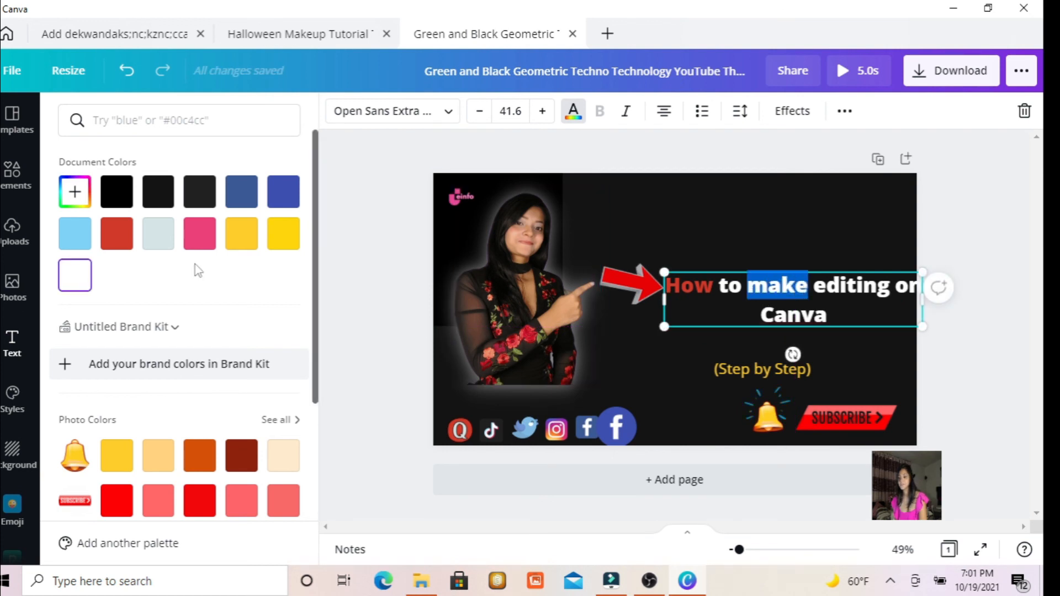
left_click(283, 243)
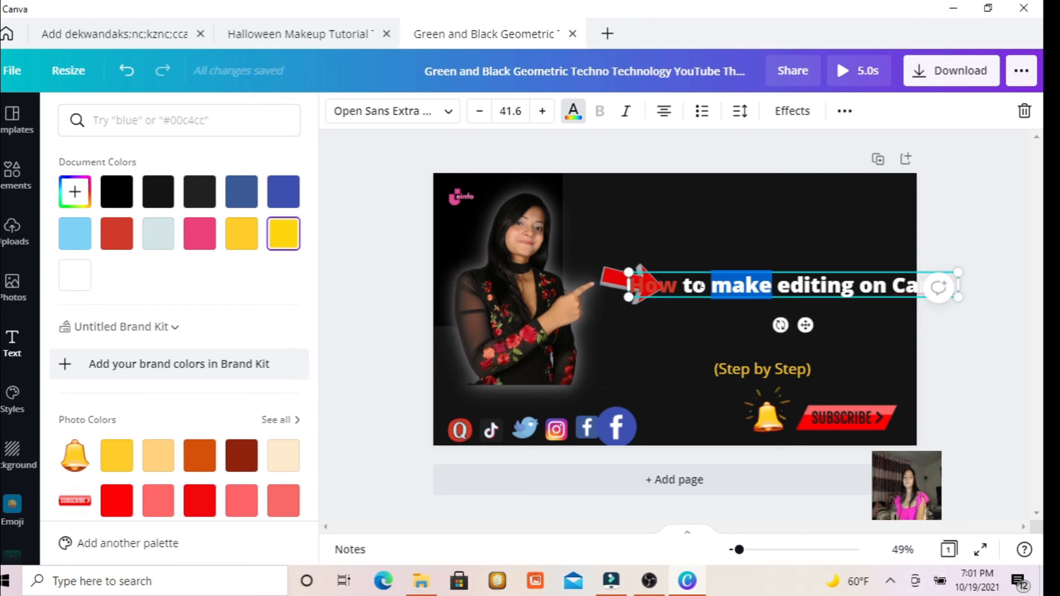
left_click(733, 284)
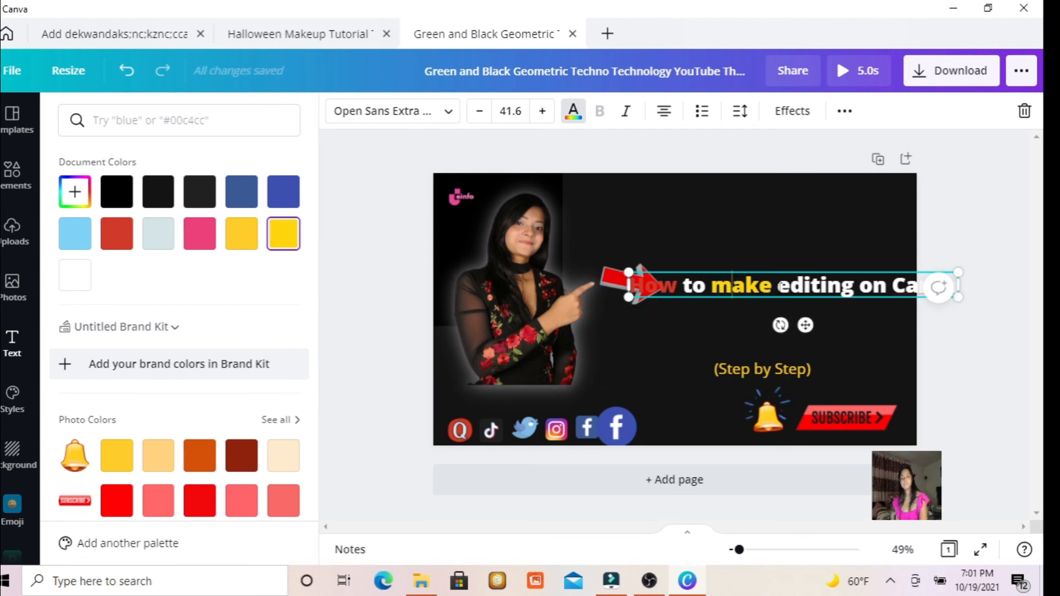
Change the heading's font to Abhaya Libre Regular.
left_click_drag(778, 286, 844, 291)
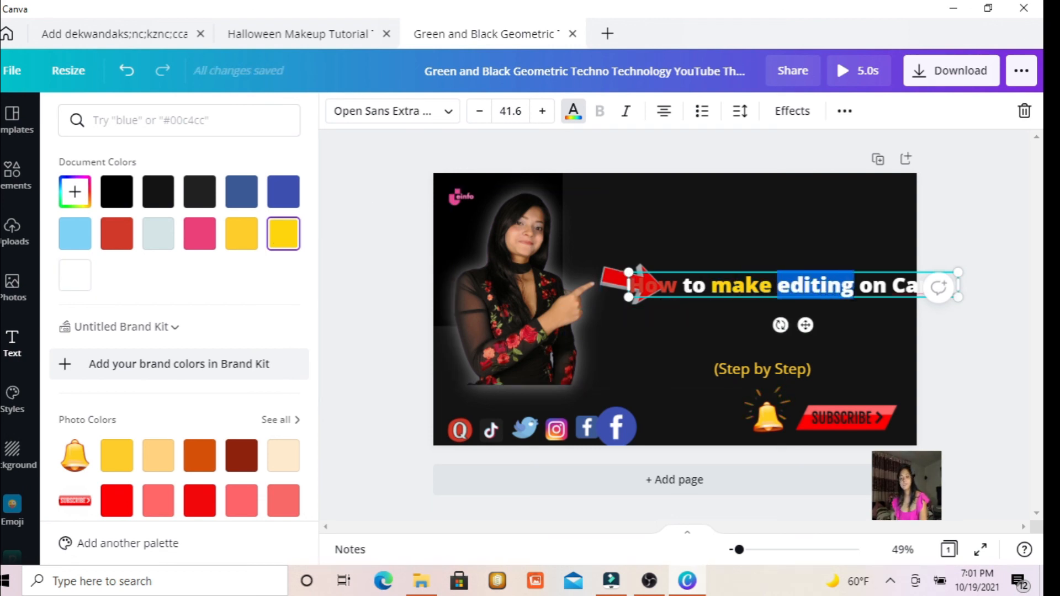
left_click(448, 112)
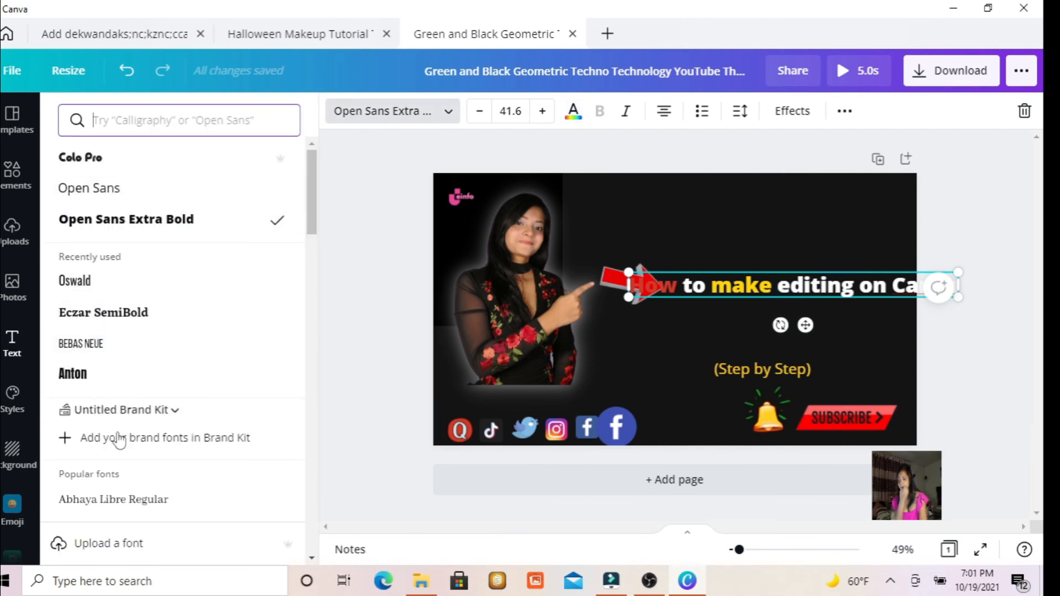
left_click(116, 501)
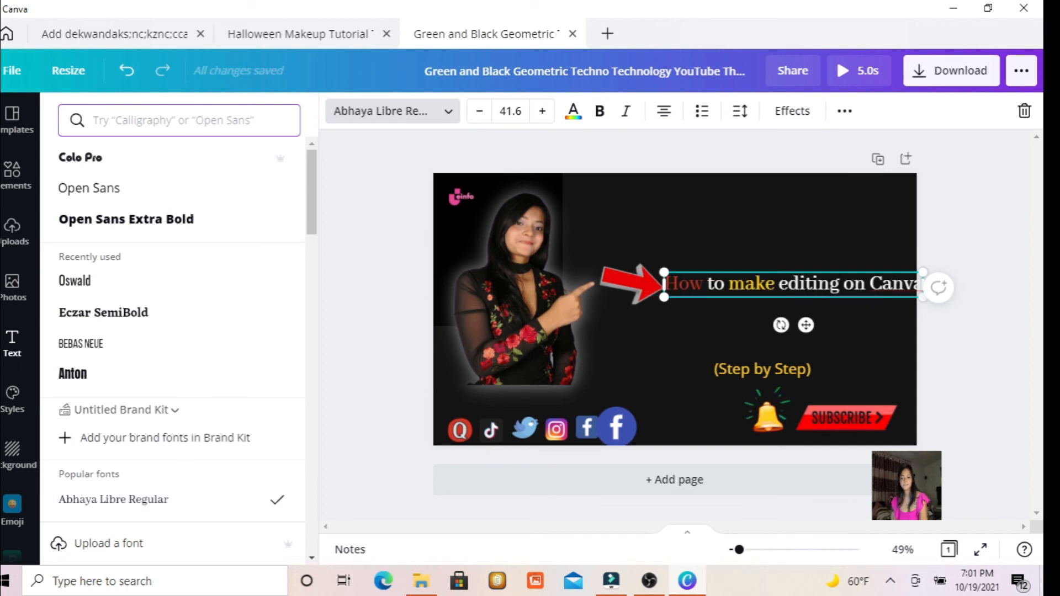
Apply bold to the word "editing" in the heading.
left_click(840, 285)
left_click_drag(818, 285, 779, 285)
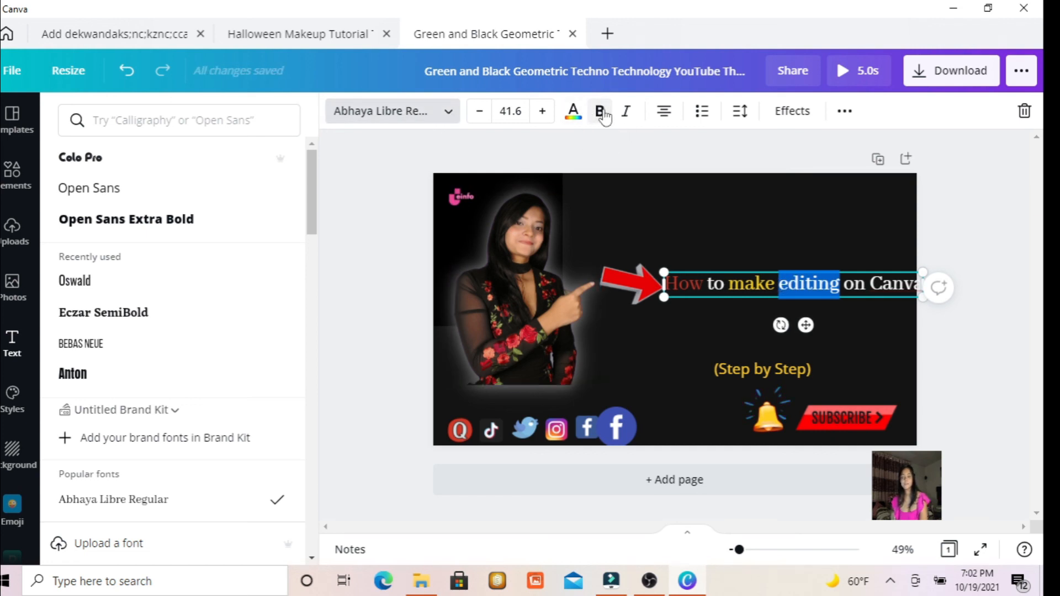
left_click(869, 284)
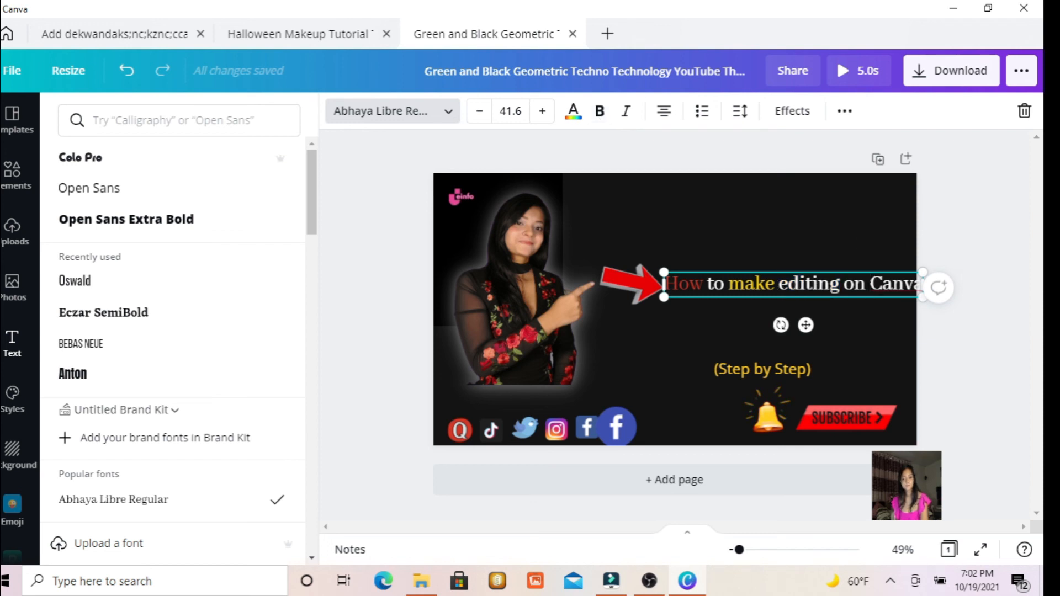
left_click_drag(869, 284, 904, 284)
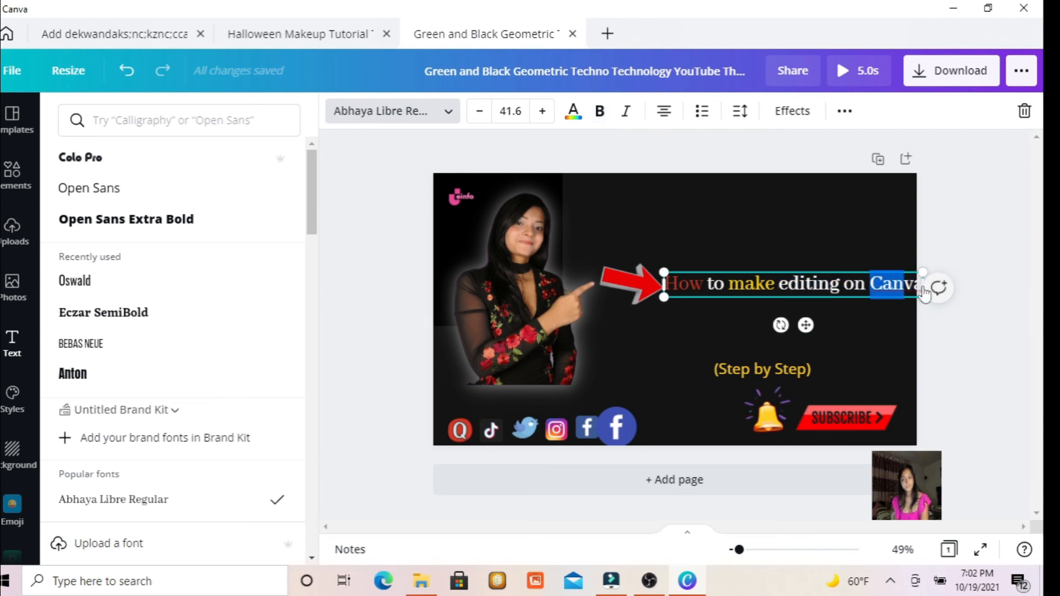
left_click(789, 285)
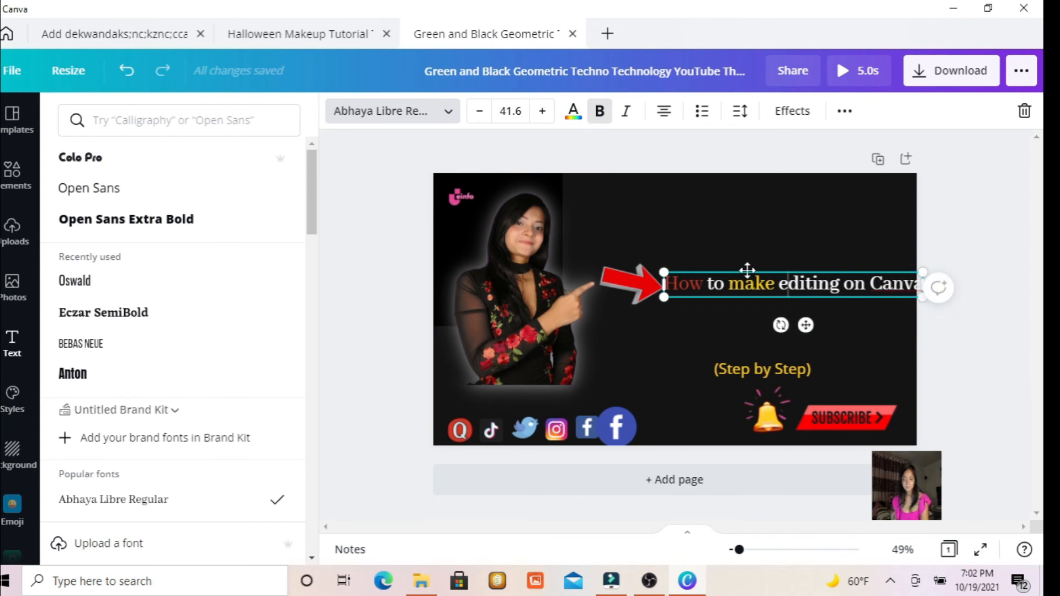
Move the heading up above the red arrow and apply bold to its word "Canva".
left_click_drag(747, 270, 670, 209)
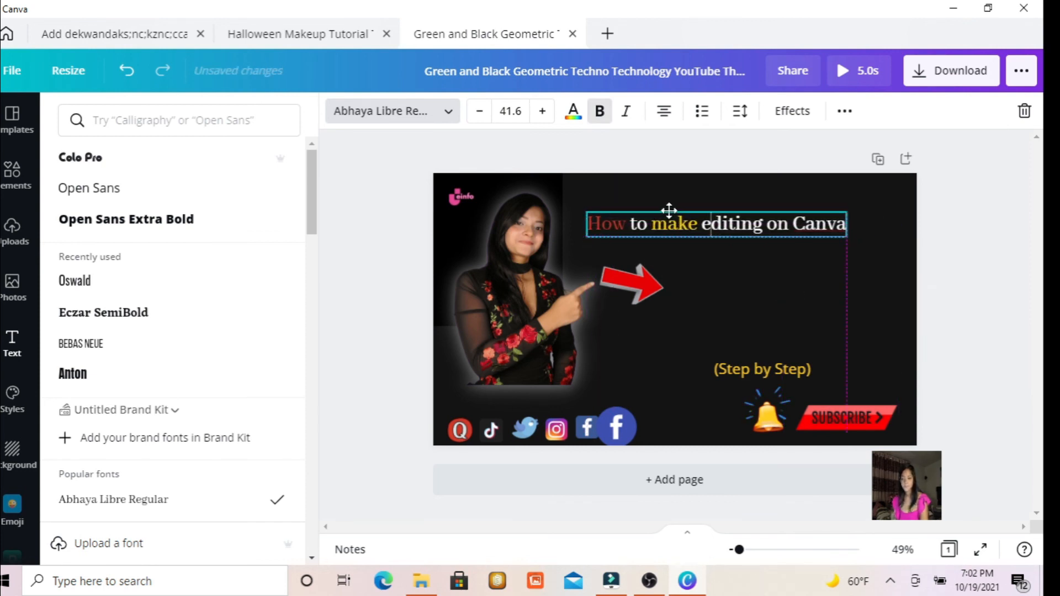
double_click(847, 224)
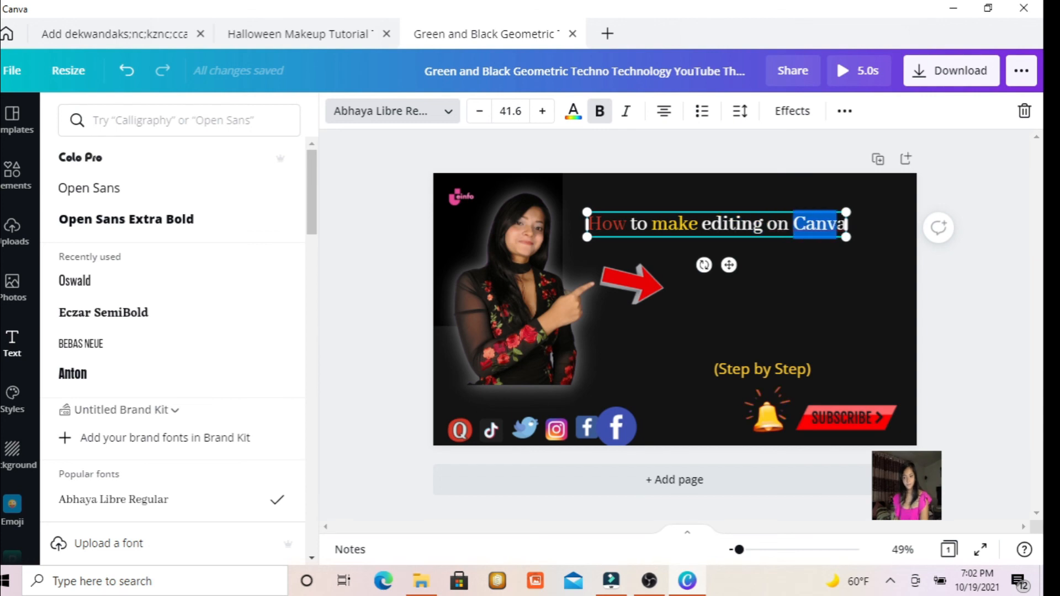
mouse_move(841, 223)
left_mouse_down()
mouse_move(857, 224)
mouse_move(846, 223)
left_mouse_up()
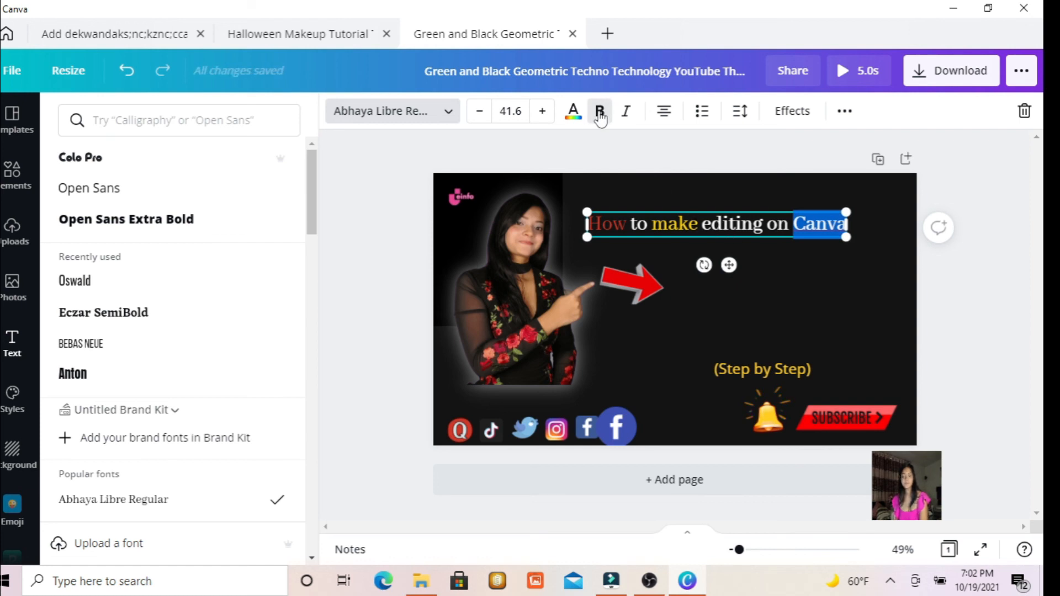
left_click(599, 113)
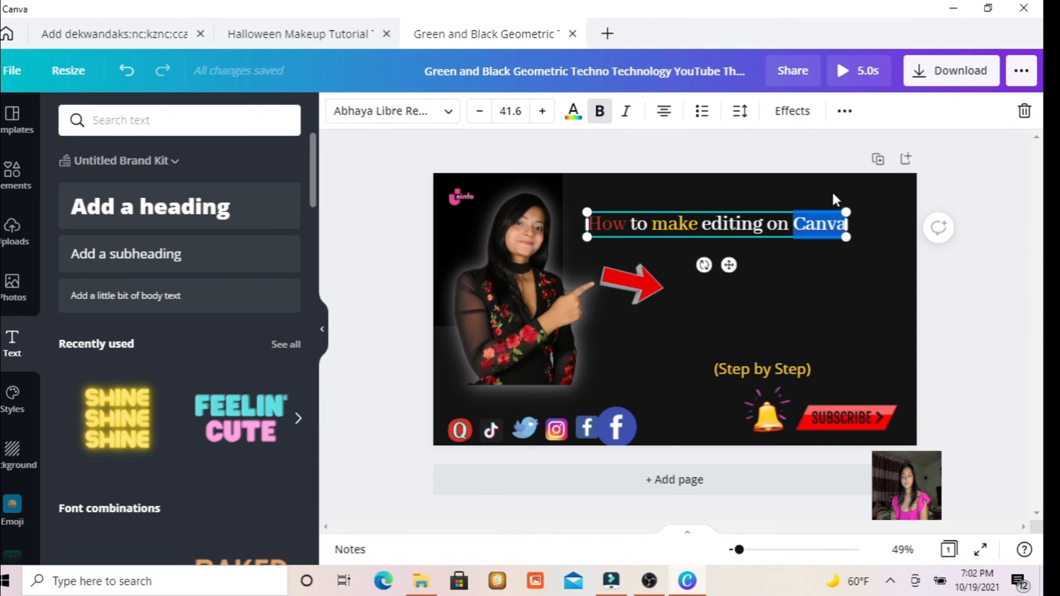
left_click(828, 192)
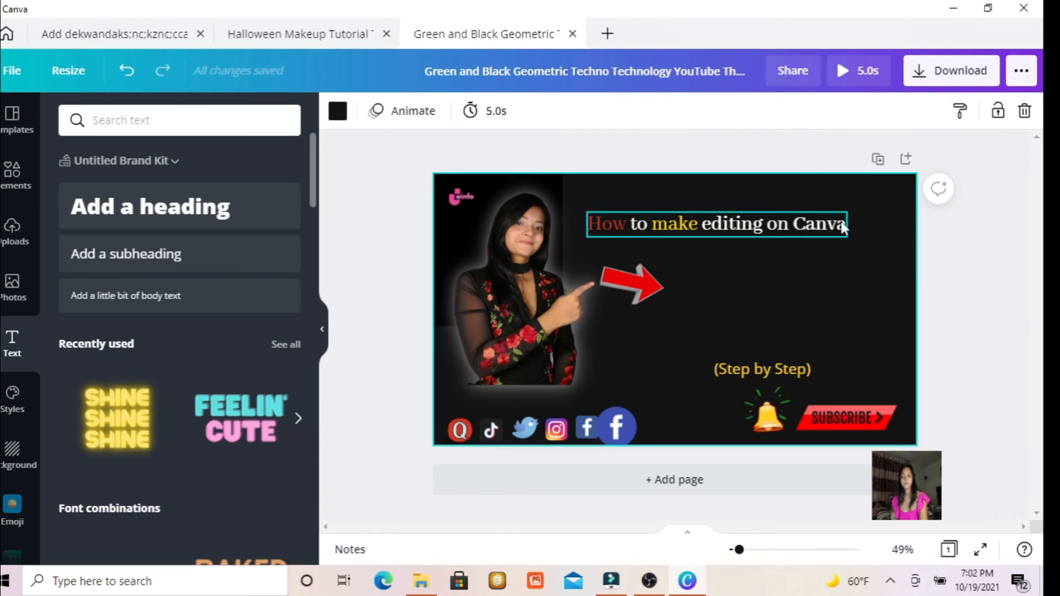
Remove the bold formatting from the word "Canva" in the heading.
left_click(799, 226)
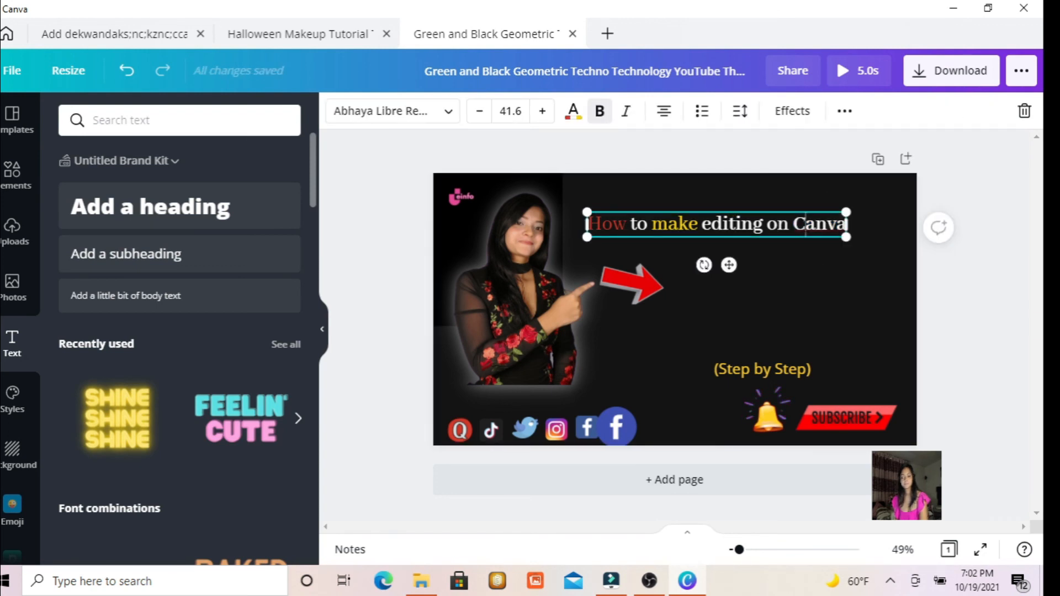
left_click_drag(794, 226, 845, 226)
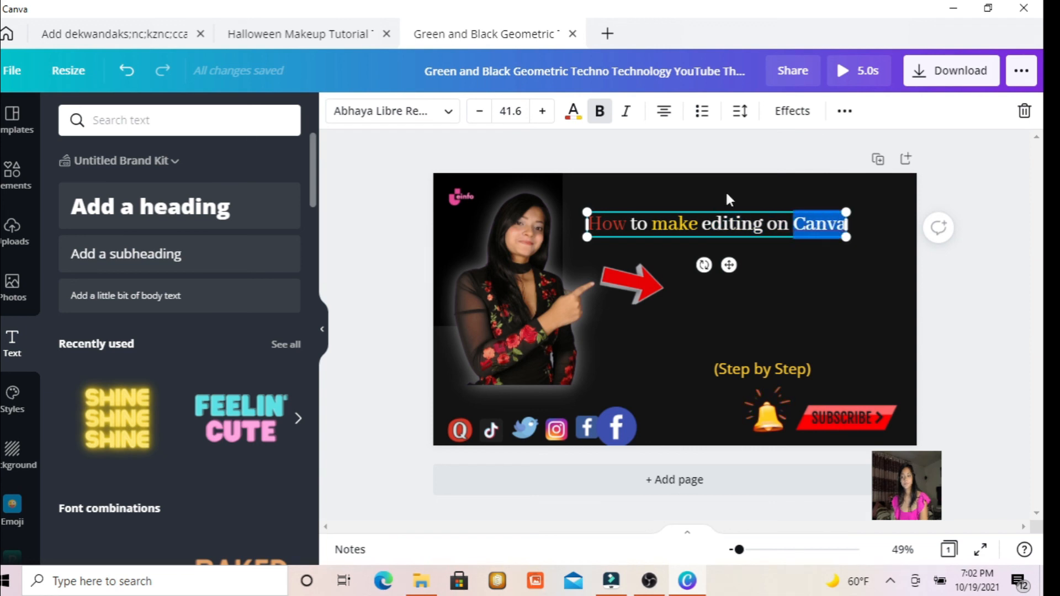
left_click(600, 112)
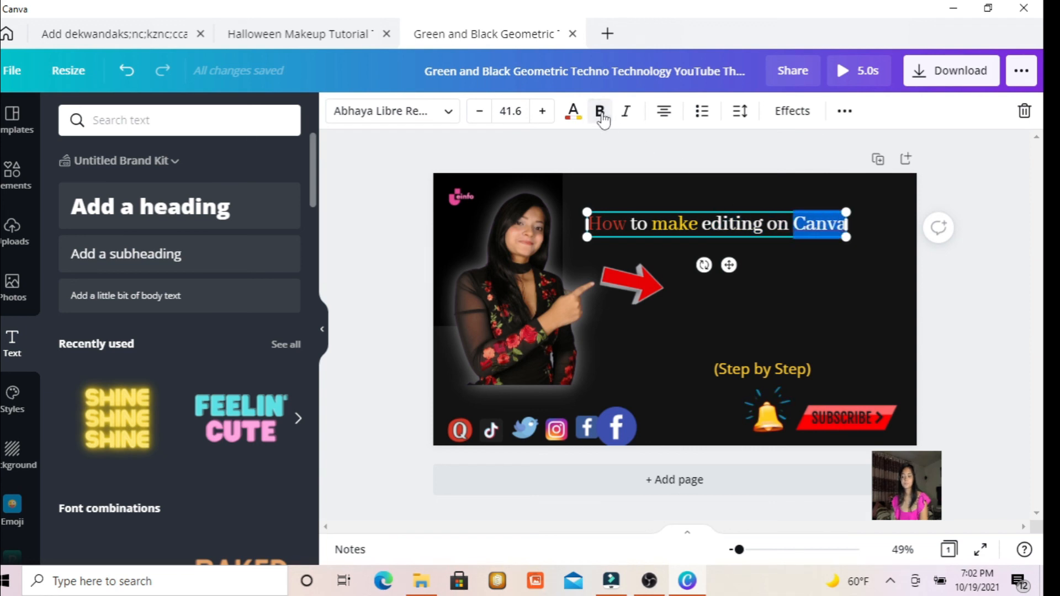
Colour the heading's word "Canva" yellow from the document colours and make it italic.
left_click(573, 111)
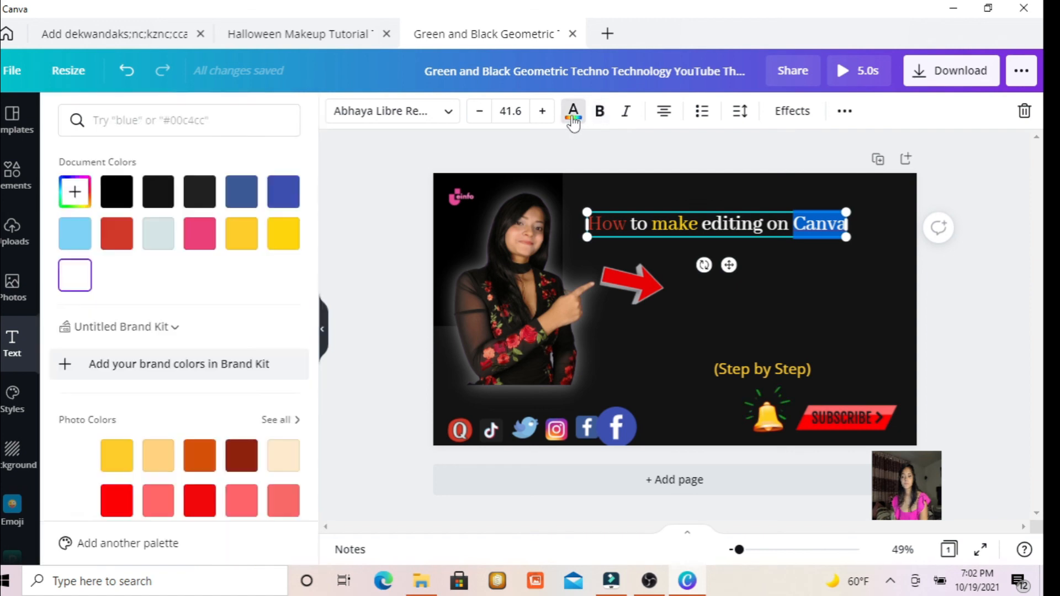
left_click(285, 245)
left_click(626, 112)
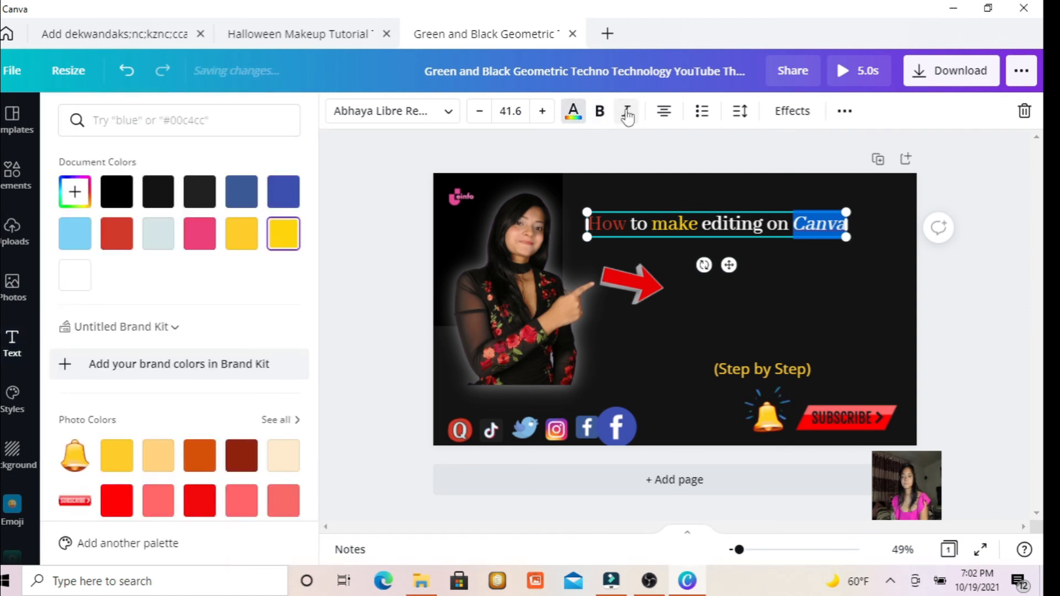
Try the Glitch text effect on the heading and replace it with the Neon style.
left_click(791, 110)
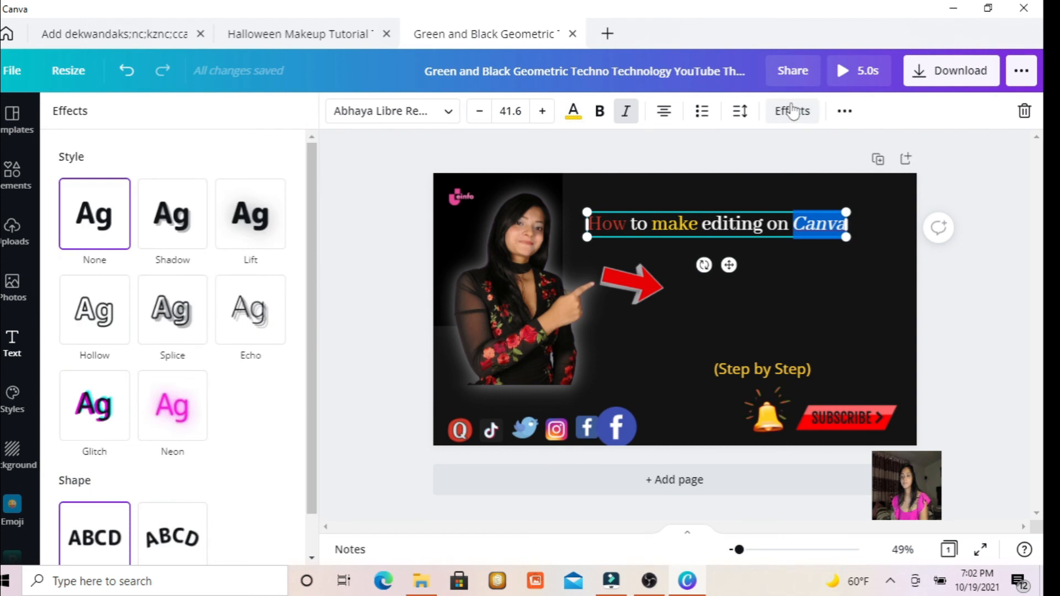
left_click(100, 415)
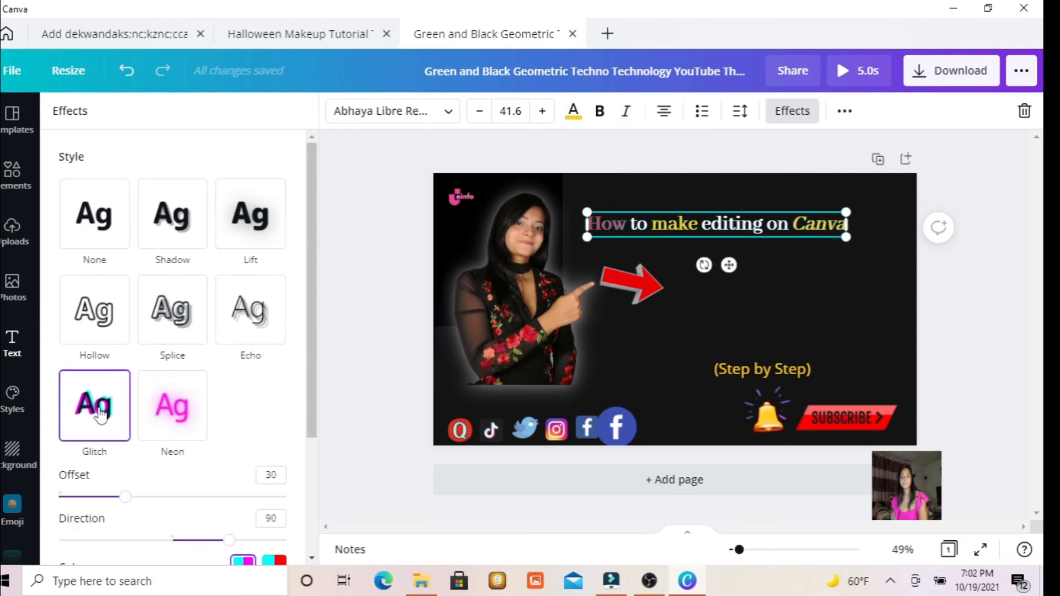
left_click(160, 419)
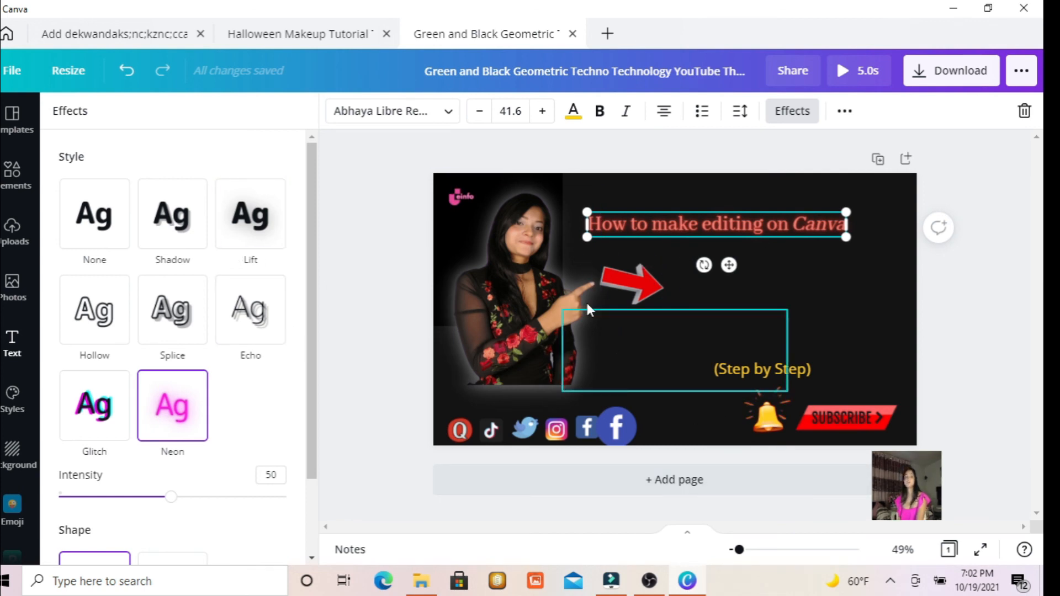
left_click(501, 227)
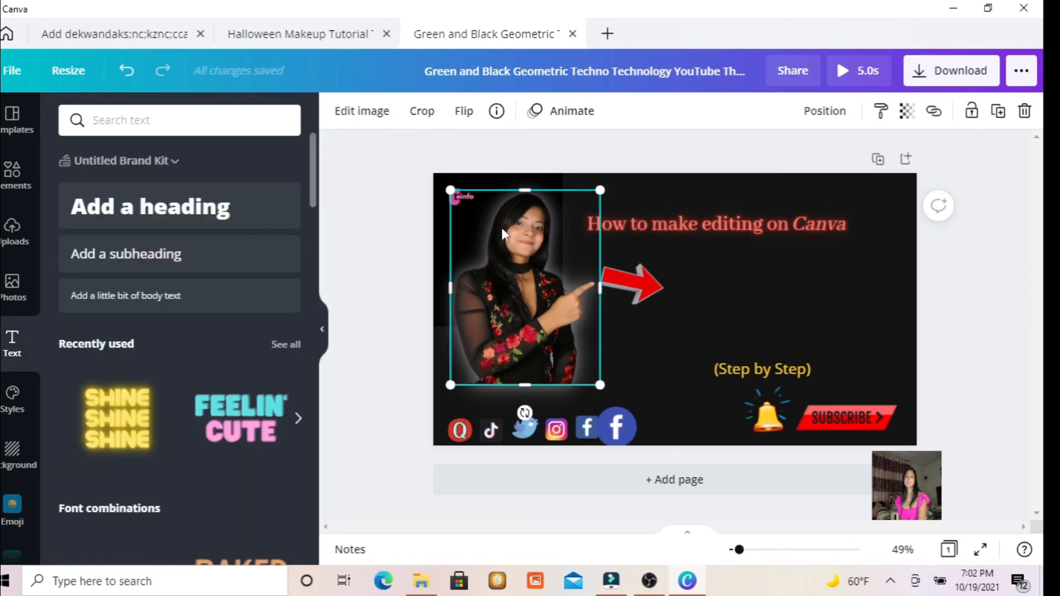